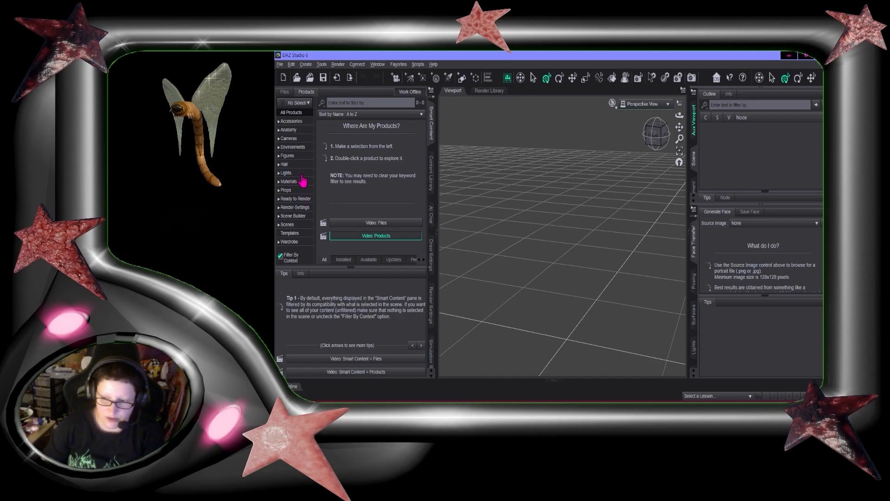
Browse the Figures category, open the Genesis 9 Starter Essentials product and load Kat for Genesis 9 into the scene
left_click(290, 156)
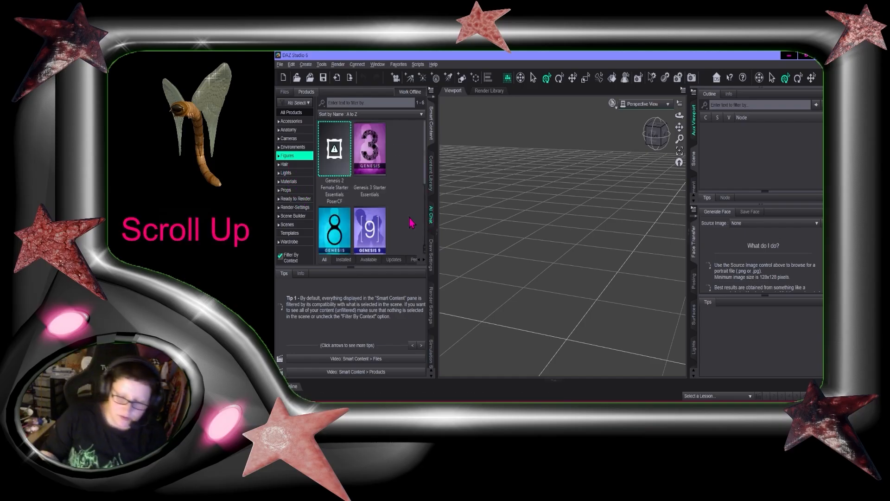
scroll(403, 219, "down", 2)
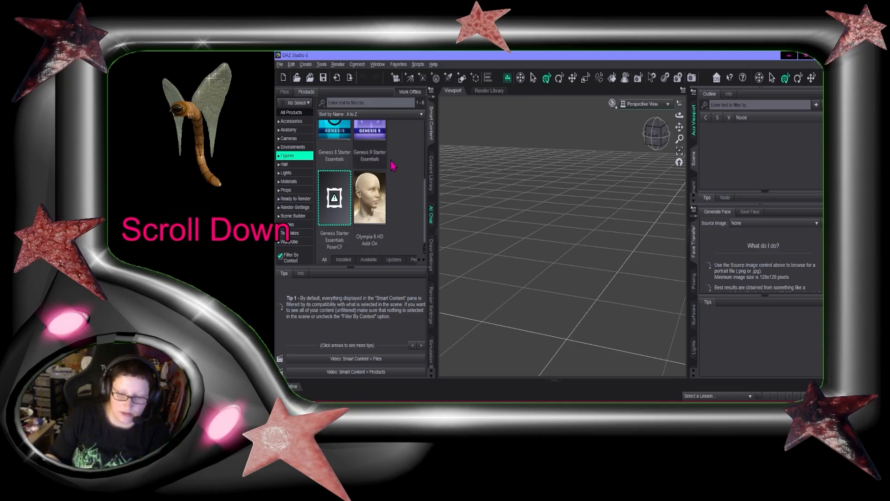
scroll(392, 228, "up", 2)
left_click(367, 243)
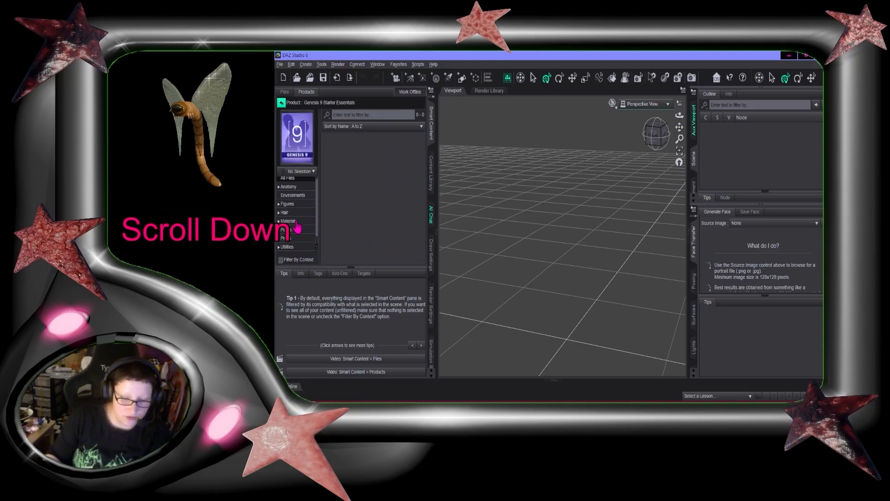
scroll(297, 230, "down", 1)
left_click(295, 258)
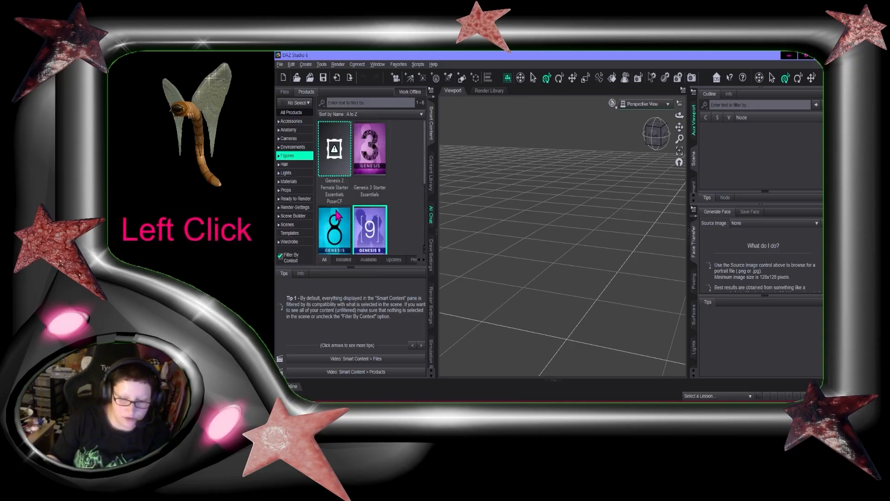
scroll(363, 195, "down", 3)
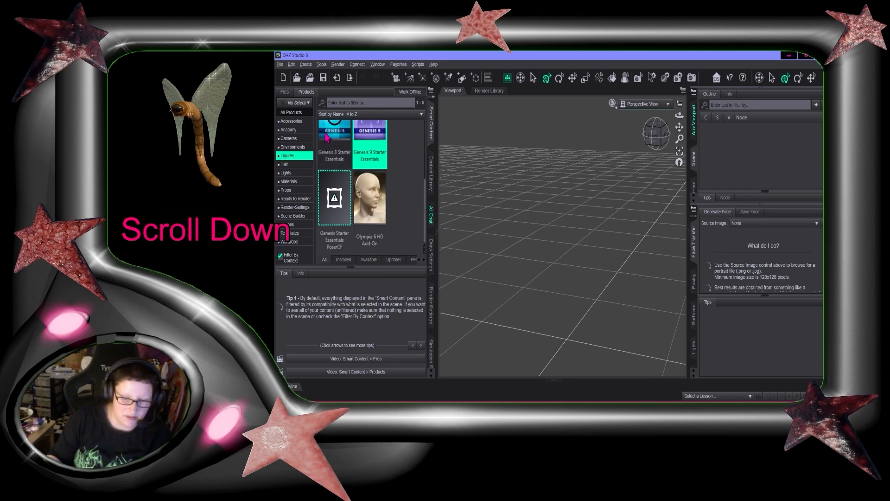
scroll(364, 195, "up", 3)
left_click(385, 238)
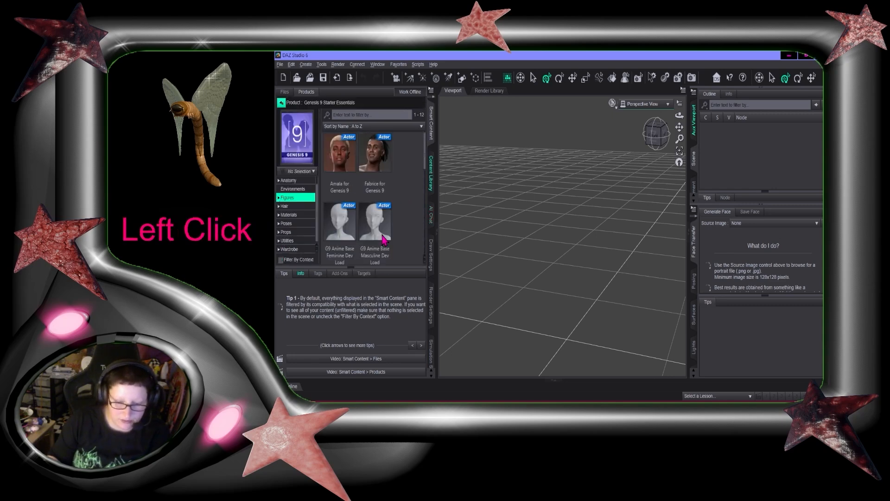
scroll(402, 225, "down", 3)
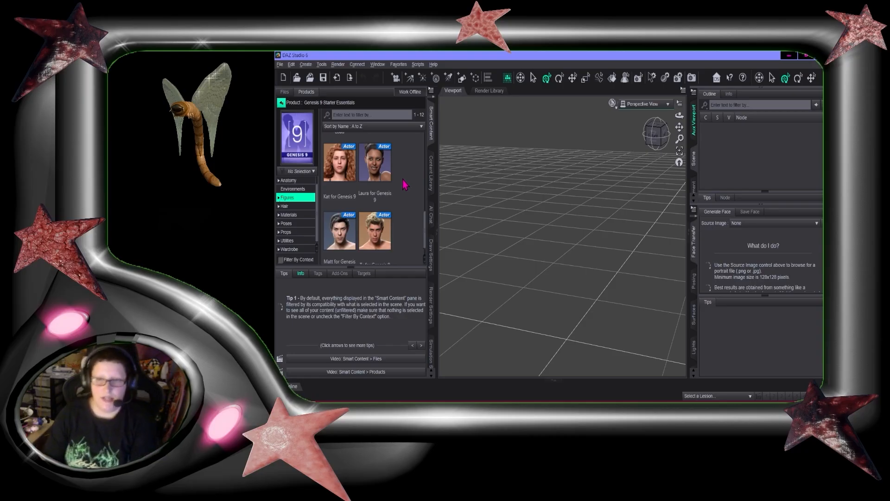
double_click(339, 167)
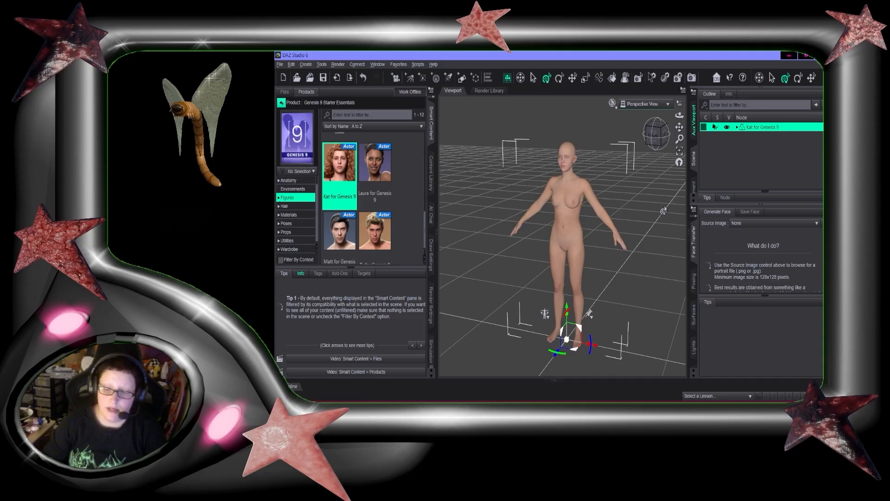
Select the Kat figure and raise the Body Pear Figure shaping morph to 100%
left_click_drag(661, 124, 622, 119)
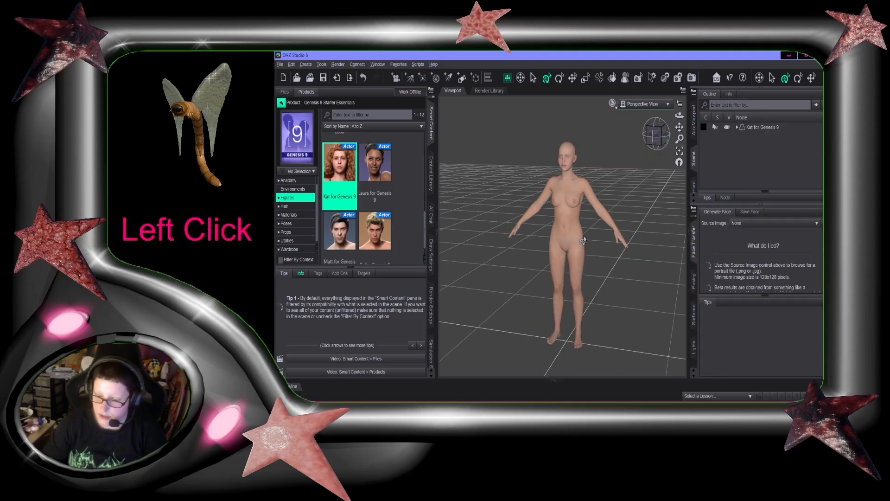
left_click(568, 214)
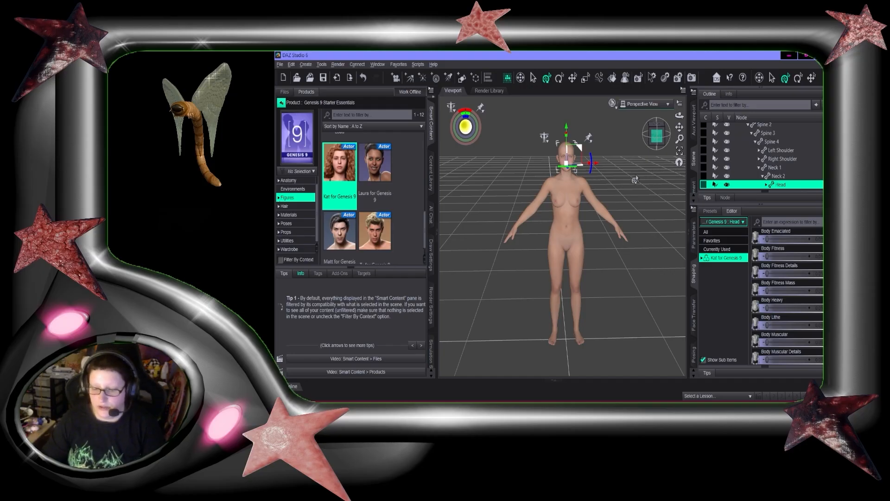
left_click(657, 136)
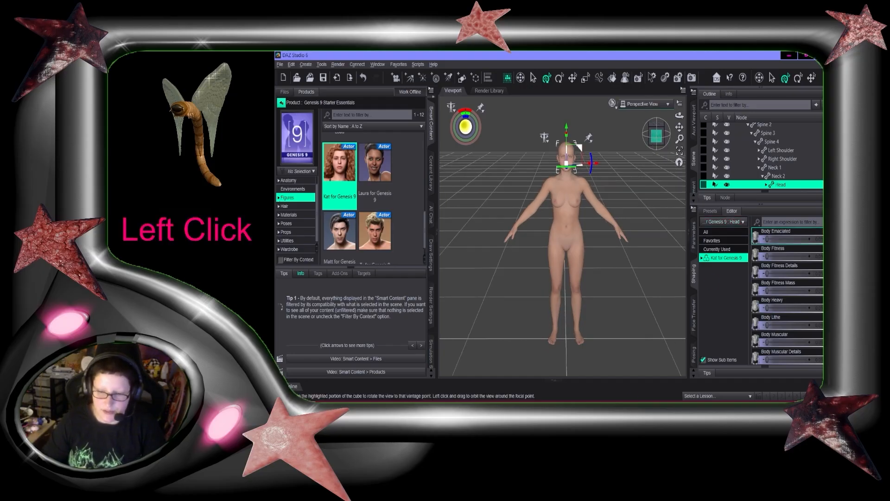
left_click_drag(656, 136, 654, 138)
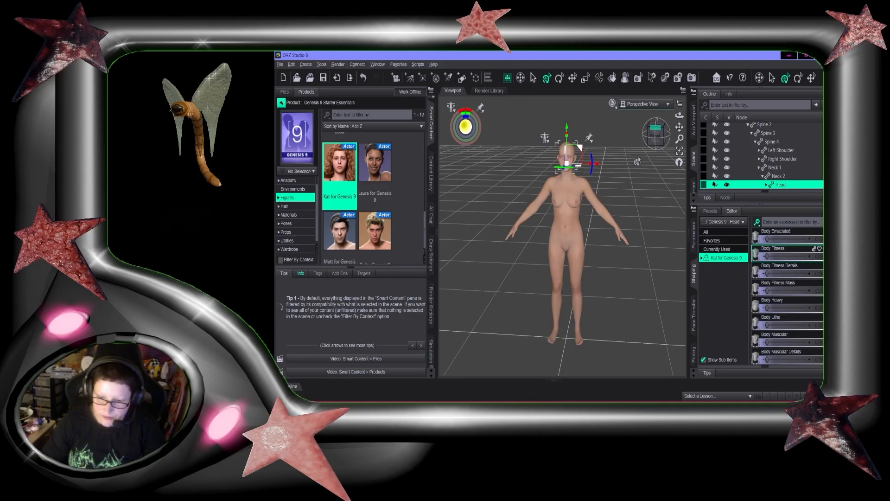
scroll(661, 321, "up", 2)
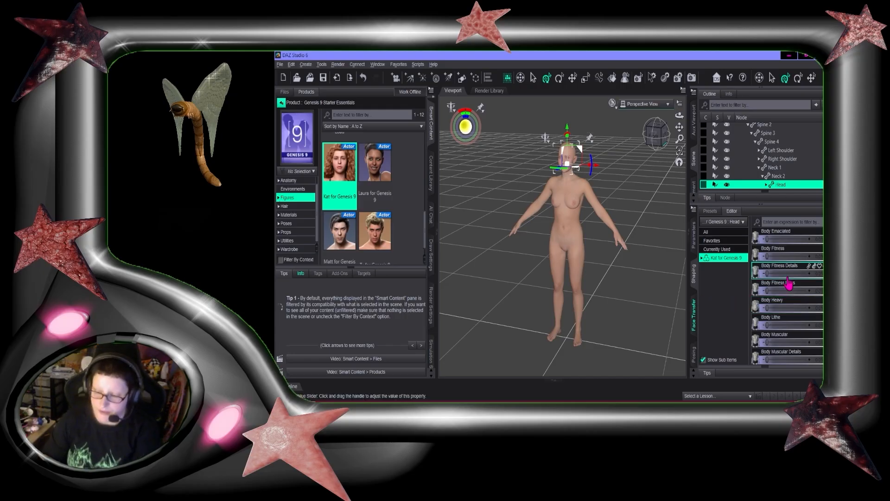
scroll(790, 277, "down", 3)
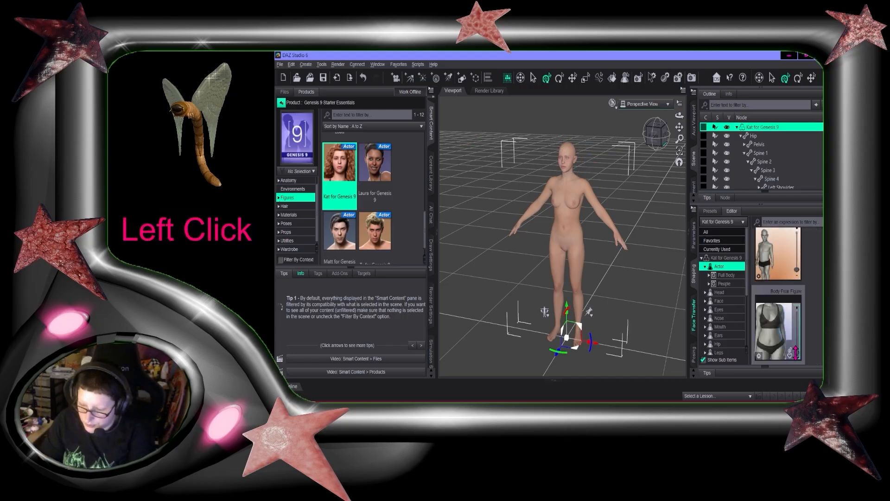
left_click_drag(796, 353, 797, 304)
Dial in the Body Voluptuous morph at 100% and the Body Heavy morph at about 66.7%
scroll(784, 297, "up", 1)
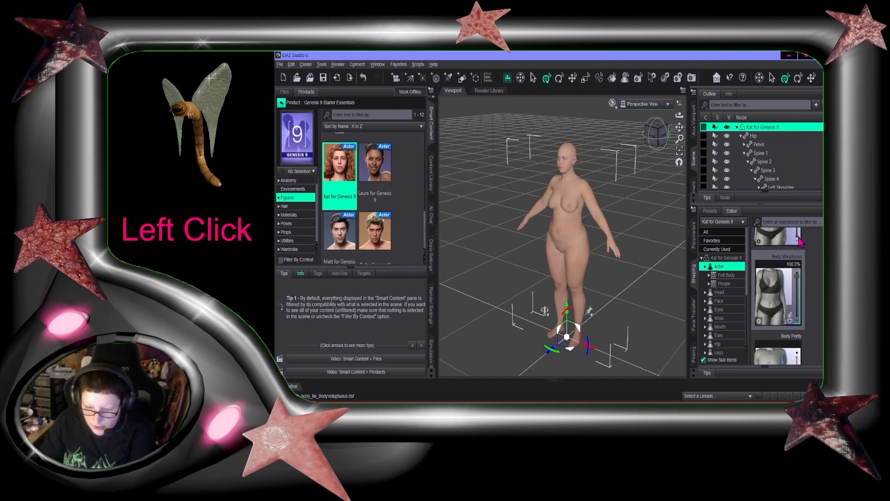
scroll(801, 241, "down", 2)
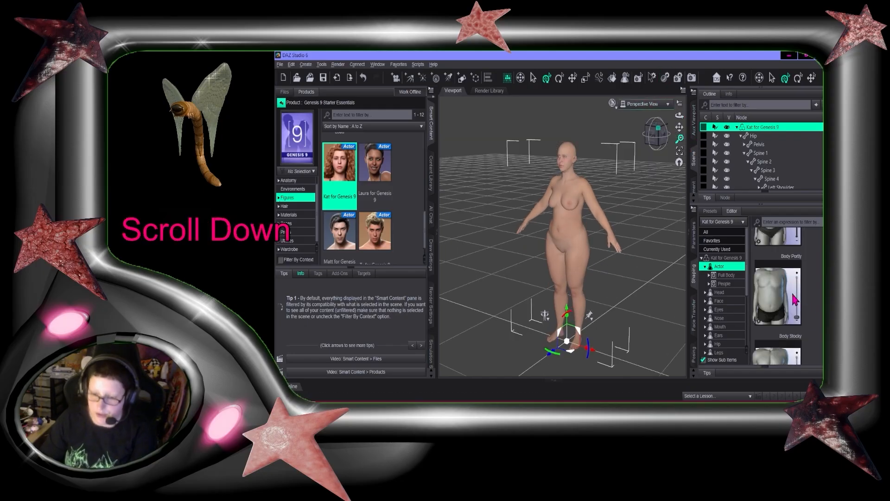
scroll(794, 300, "down", 5)
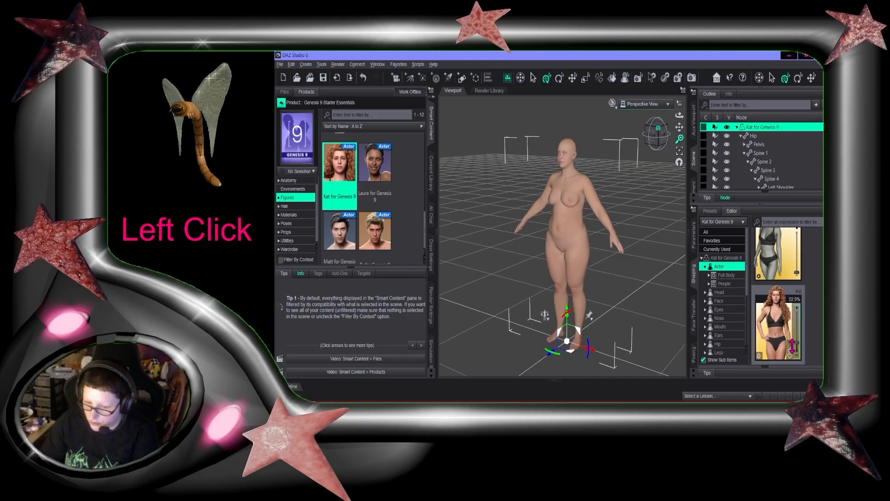
scroll(797, 320, "down", 3)
left_click(777, 269)
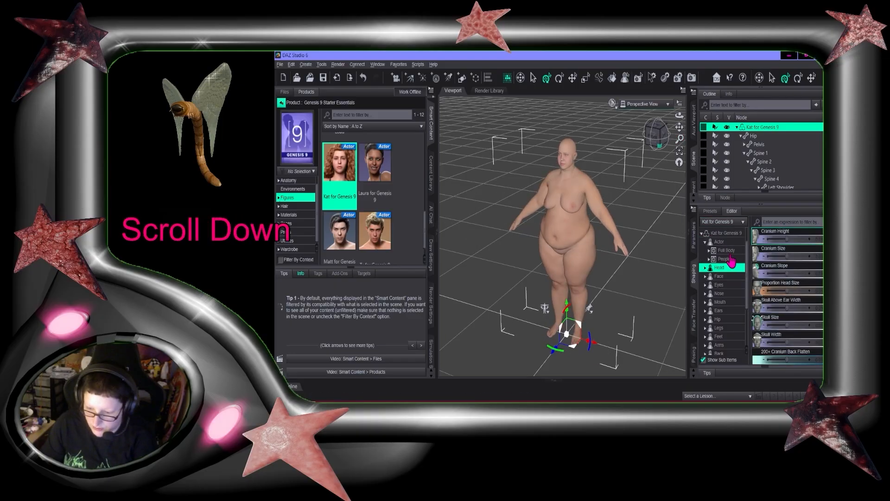
Delete the G9 Eyebrows Card Style 12 node from the figure
left_click(730, 252)
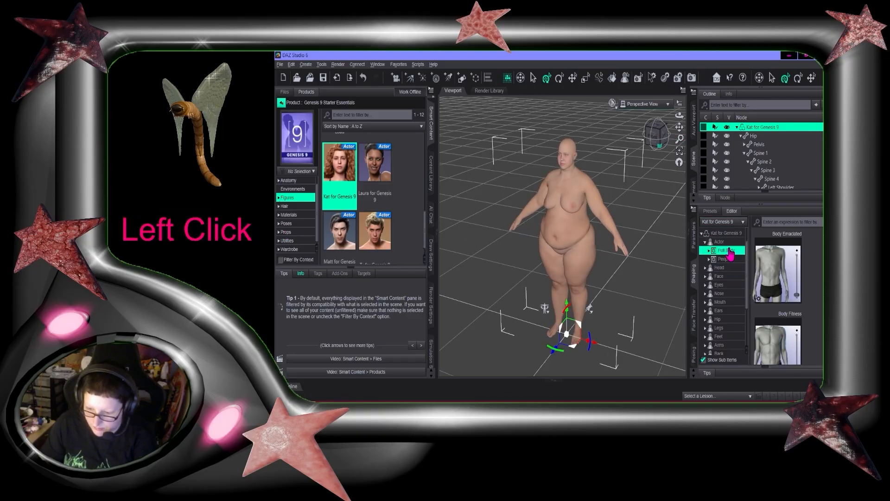
scroll(644, 209, "down", 2)
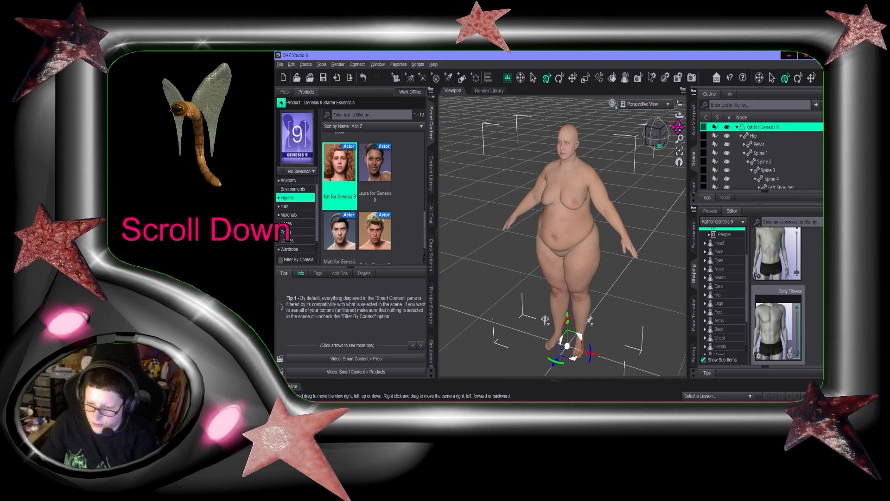
mouse_move(679, 127)
left_mouse_down()
mouse_move(679, 119)
mouse_move(680, 136)
mouse_move(680, 117)
mouse_move(684, 130)
left_mouse_up()
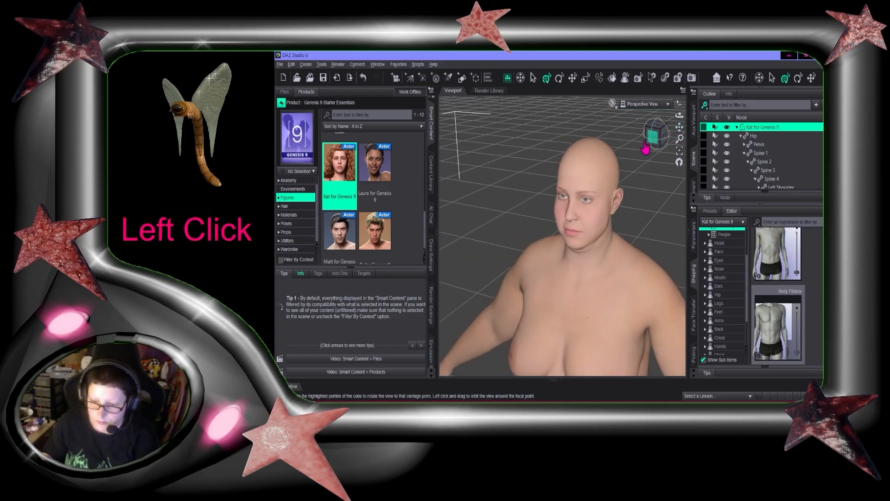
right_click(745, 149)
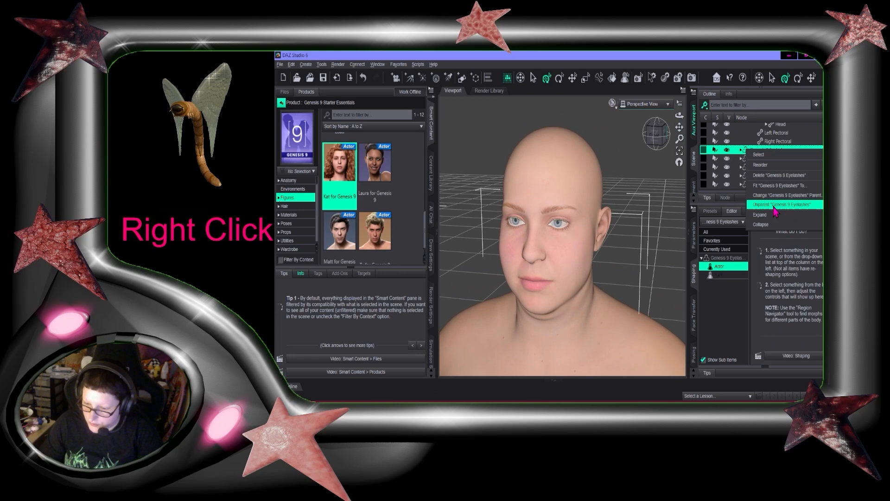
left_click(775, 205)
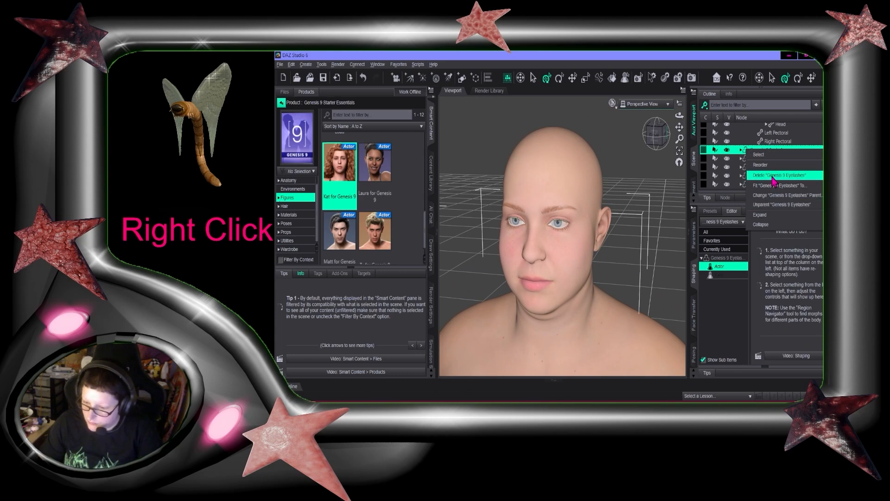
left_click(781, 175)
left_click(791, 186)
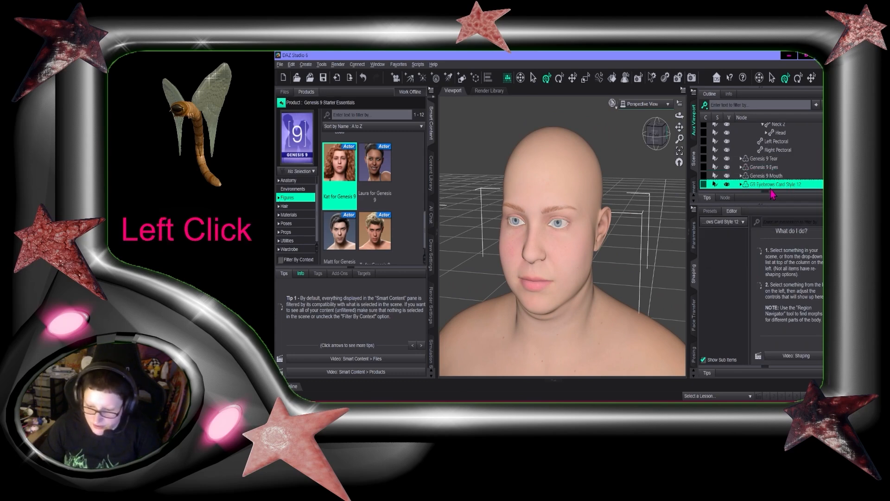
right_click(789, 185)
left_click(780, 211)
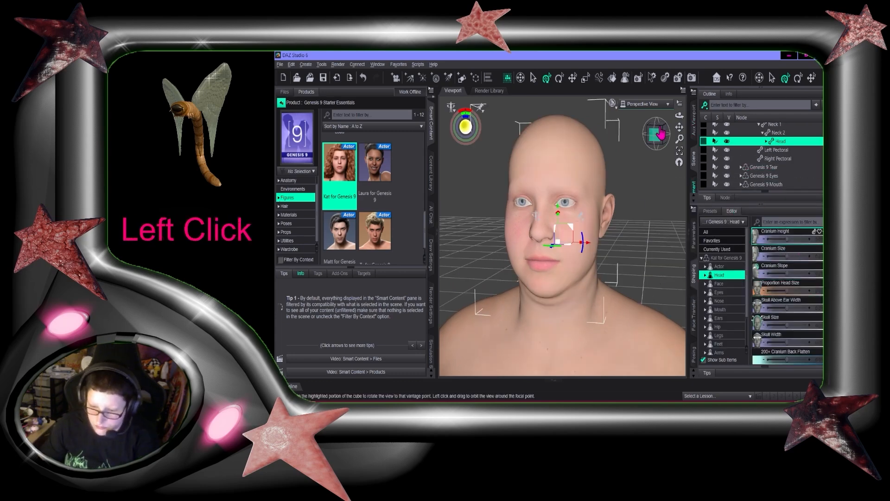
Select the figure's head and review its cranium shaping morphs such as Cranium Size and Cranium Height
left_click(648, 128)
left_click(585, 183)
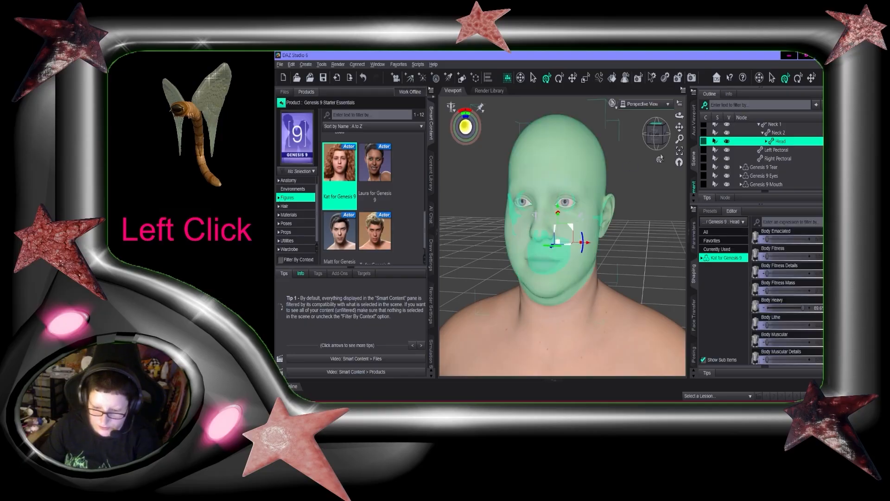
mouse_move(658, 147)
left_mouse_down()
mouse_move(643, 148)
mouse_move(680, 151)
mouse_move(634, 135)
mouse_move(665, 135)
left_mouse_up()
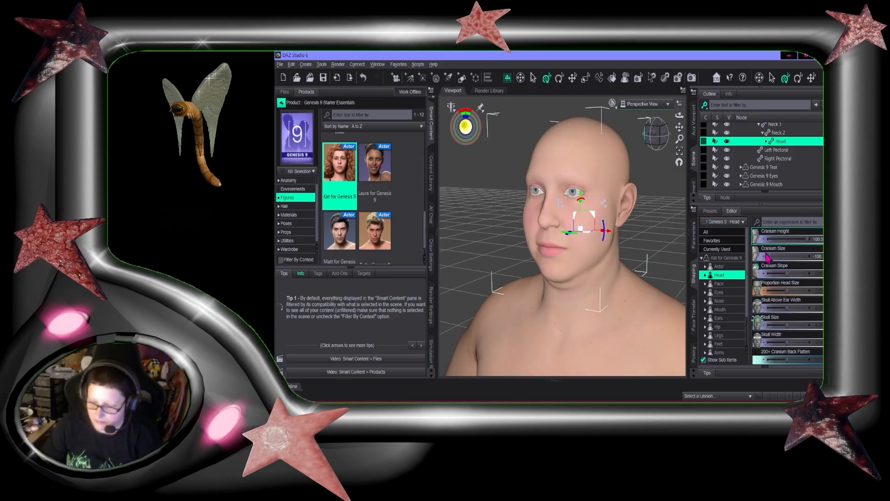
scroll(775, 262, "down", 3)
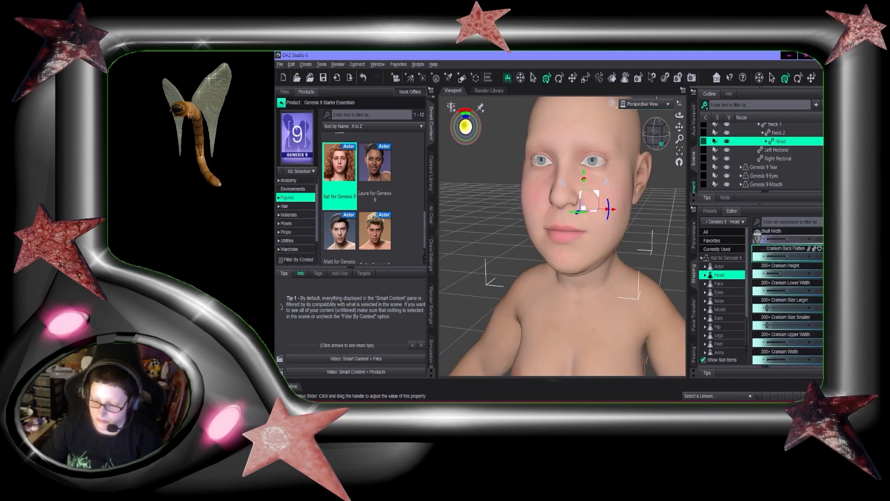
mouse_move(828, 255)
left_mouse_down()
mouse_move(829, 288)
mouse_move(829, 242)
left_mouse_up()
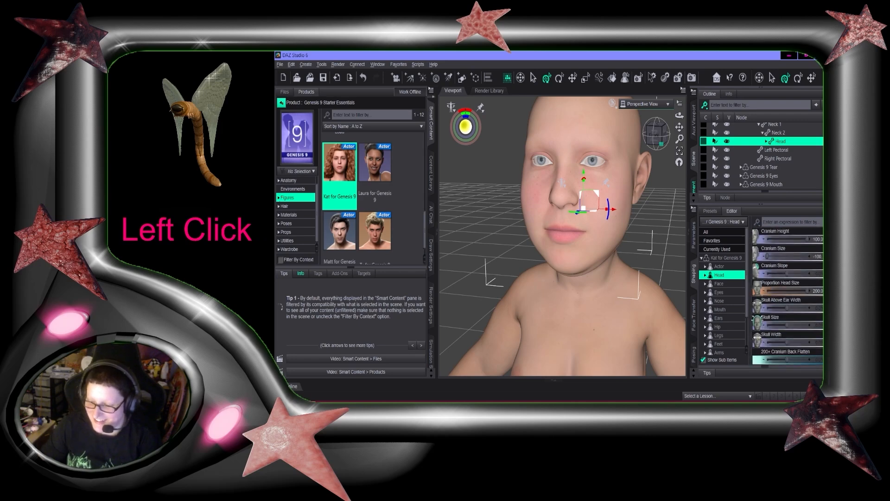
scroll(815, 295, "down", 3)
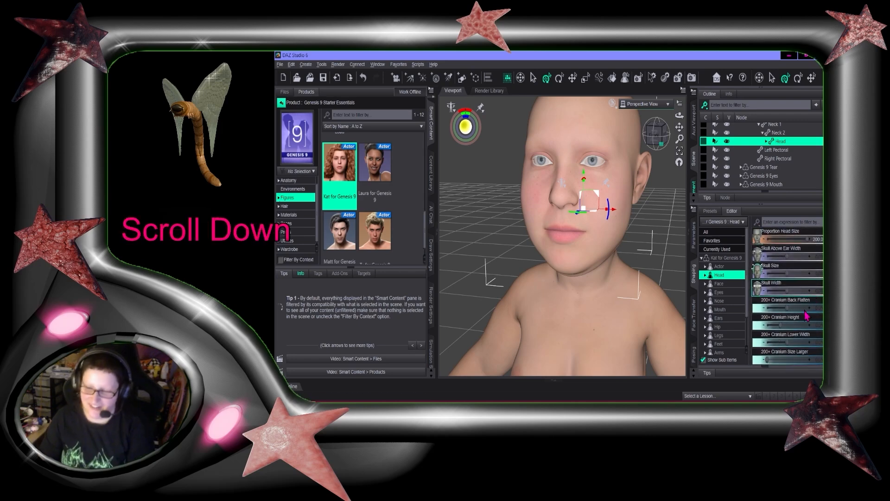
scroll(807, 316, "down", 3)
scroll(798, 326, "up", 3)
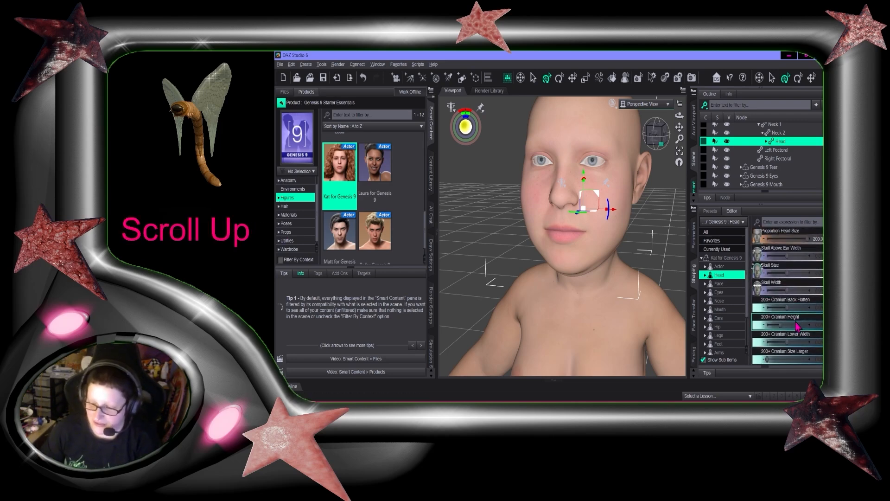
scroll(796, 326, "up", 1)
Reselect the figure's head for shaping
left_click(655, 135)
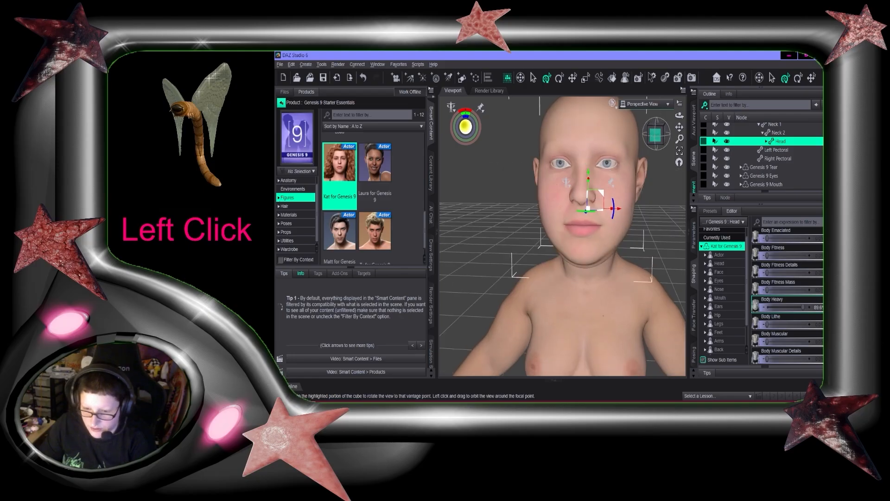
left_click_drag(655, 136, 689, 121)
middle_click(680, 127)
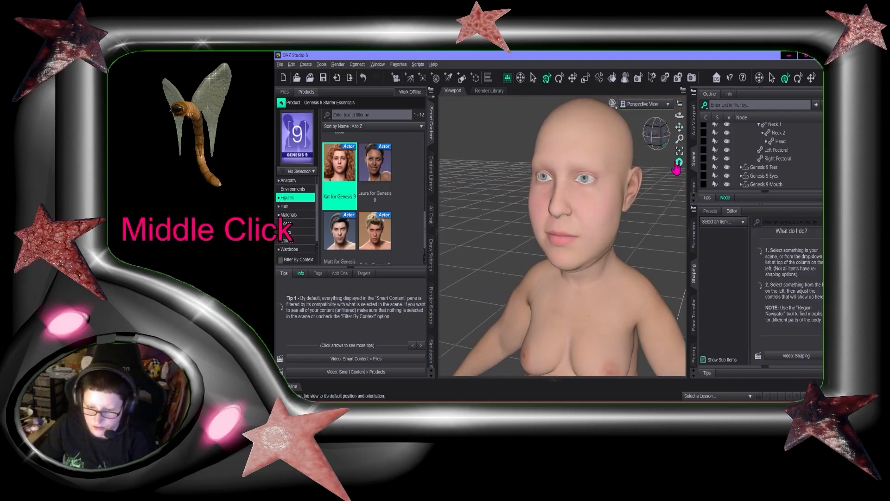
left_click(650, 134)
left_click(624, 202)
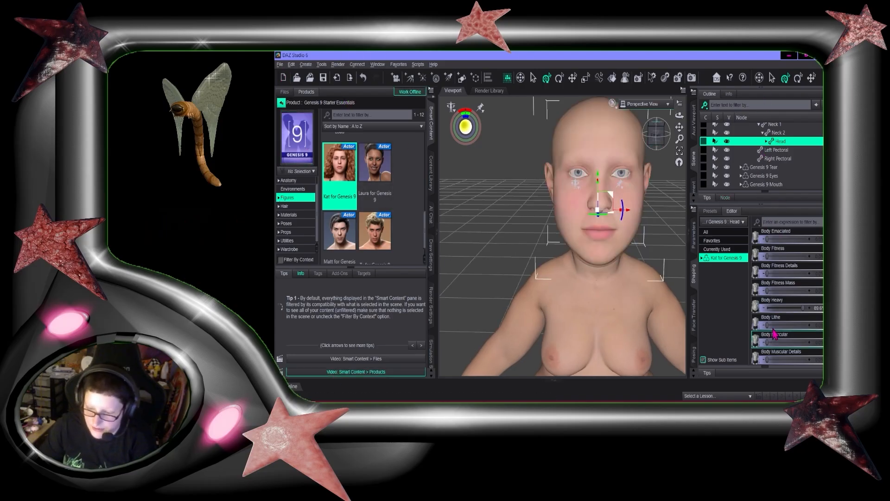
scroll(622, 204, "down", 3)
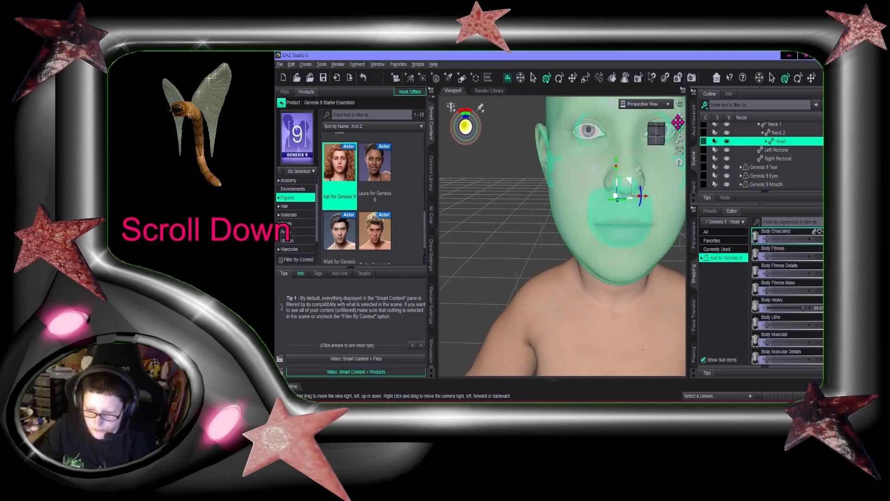
left_click_drag(678, 123, 627, 179)
scroll(627, 179, "up", 2)
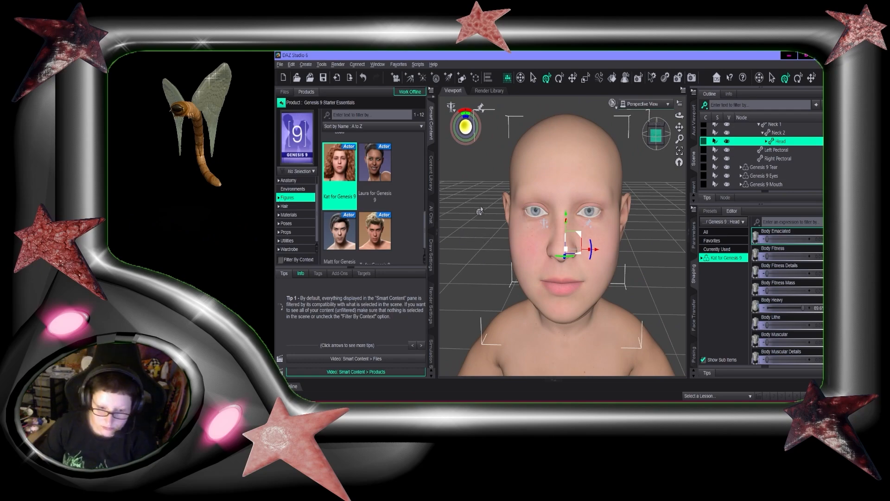
scroll(811, 302, "down", 5)
Open the Head shaping region and set the 200+ Natalie Head morph to 100%
left_click(702, 258)
scroll(727, 312, "down", 1)
left_click(720, 250)
mouse_move(679, 115)
left_mouse_down()
mouse_move(761, 116)
mouse_move(635, 105)
mouse_move(675, 128)
left_mouse_up()
scroll(787, 314, "down", 3)
scroll(790, 327, "down", 3)
scroll(724, 287, "up", 1)
scroll(800, 252, "down", 3)
left_click_drag(768, 301, 809, 302)
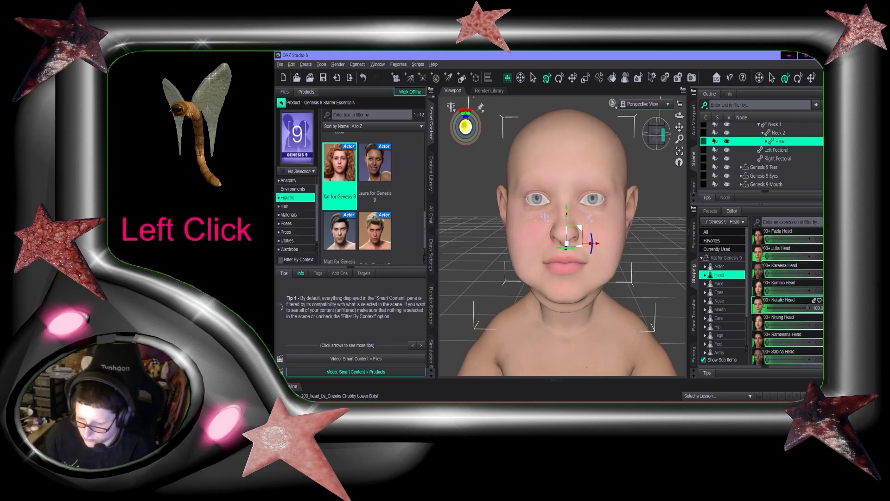
scroll(790, 350, "down", 4)
left_click(790, 351)
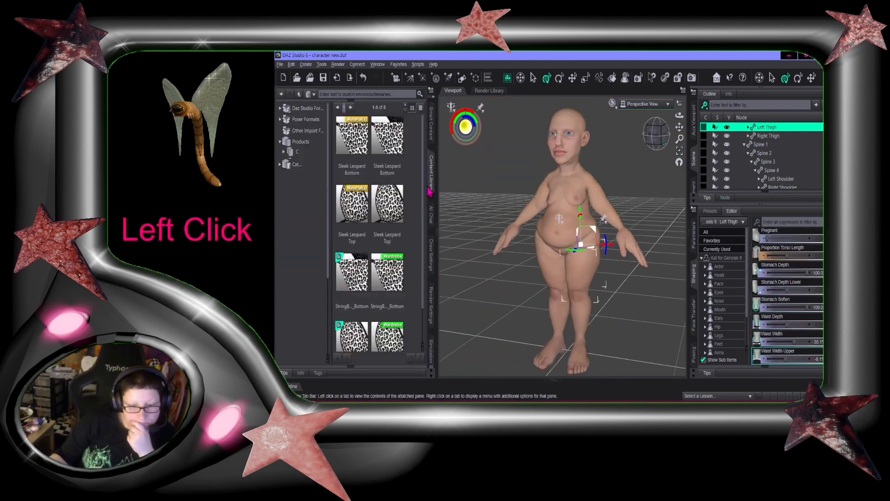
scroll(306, 255, "down", 5)
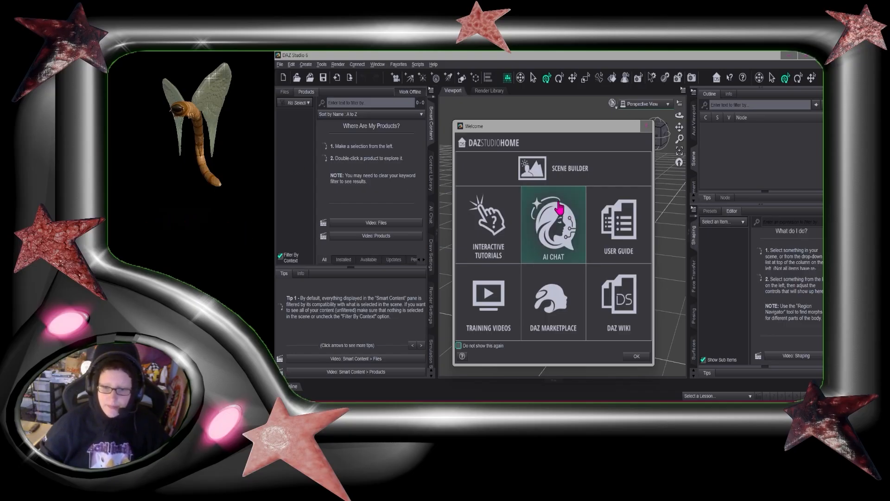
Close the welcome window and reopen the recent scene file character new.duf
left_click(648, 129)
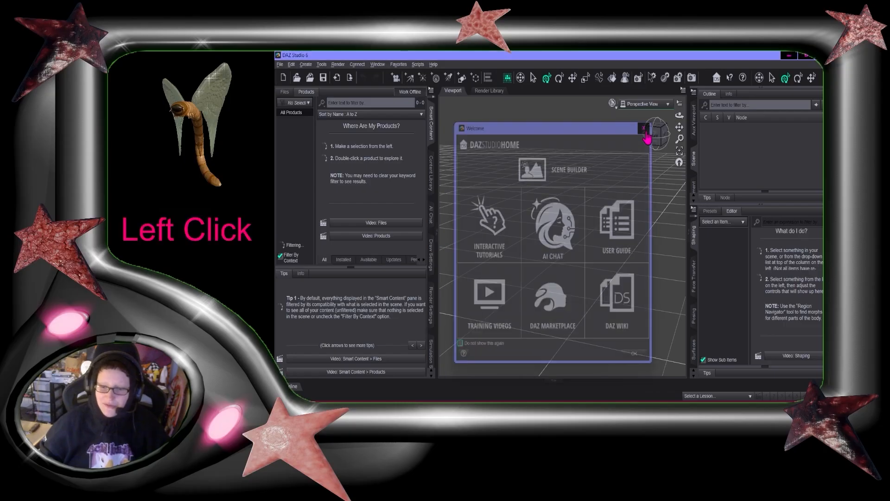
left_click(280, 64)
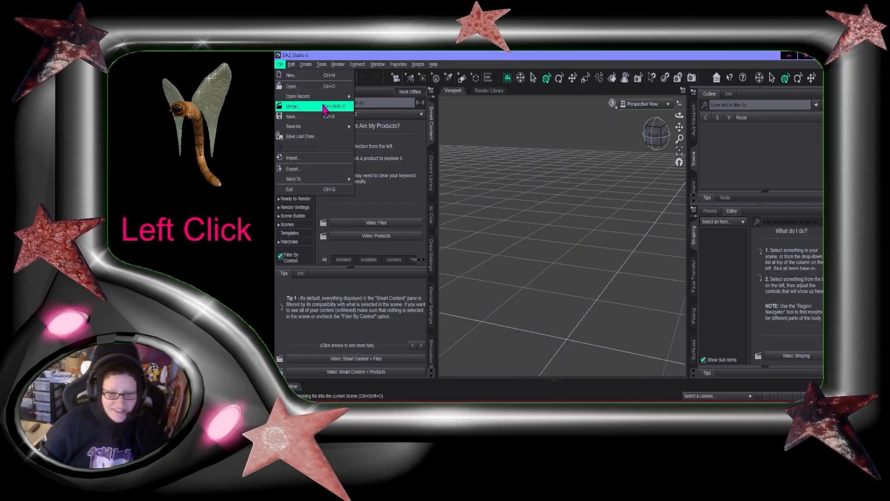
mouse_move(313, 100)
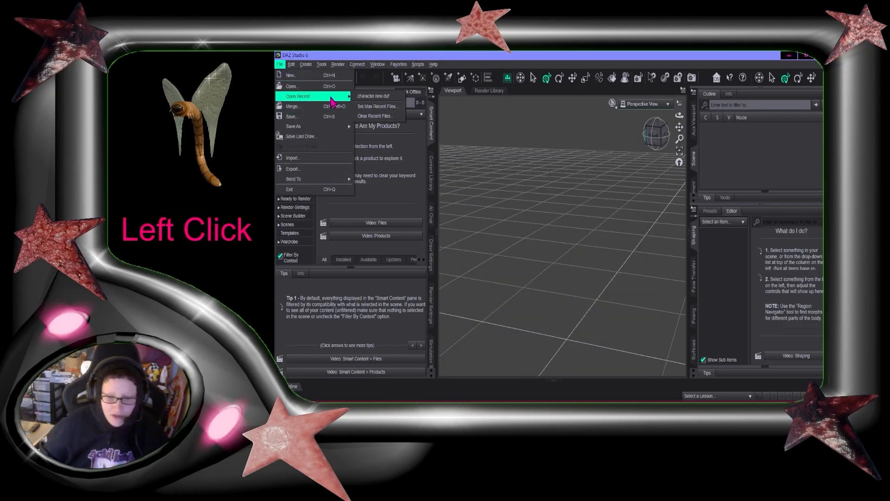
left_click(373, 98)
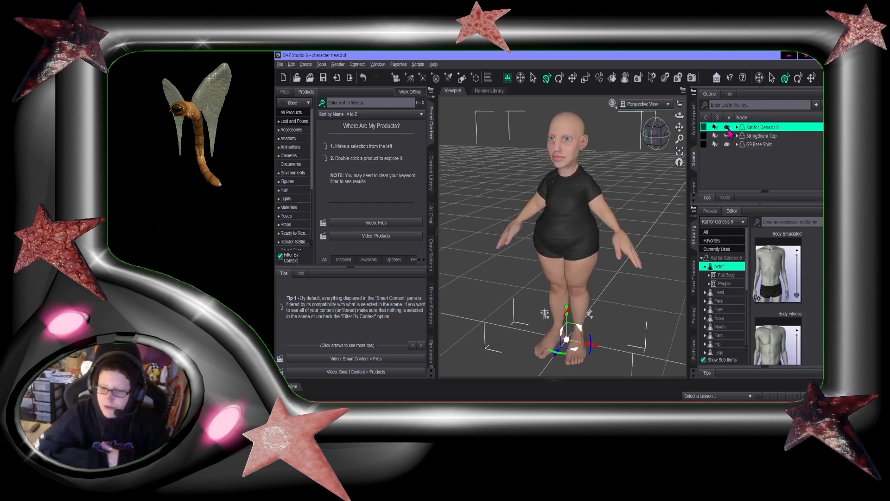
Orbit and zoom around the reloaded figure to examine its body, thighs and face
left_click(658, 137)
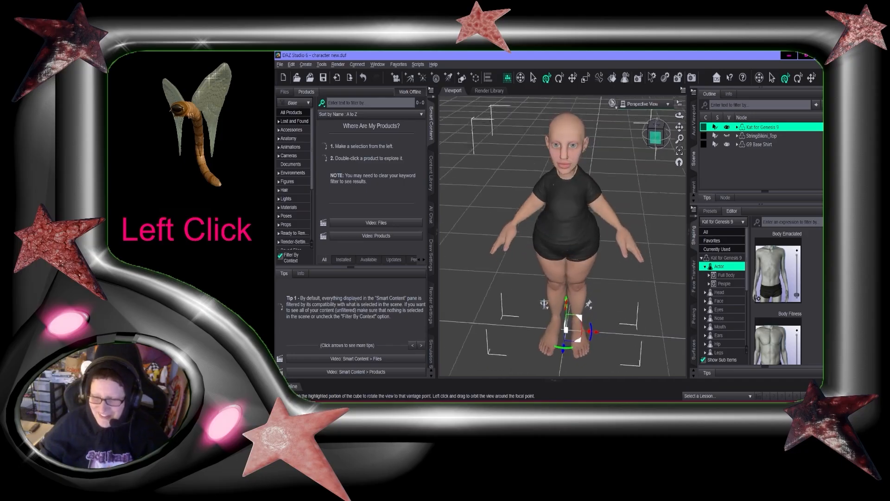
mouse_move(656, 137)
left_mouse_down()
mouse_move(635, 131)
mouse_move(678, 134)
mouse_move(658, 133)
left_mouse_up()
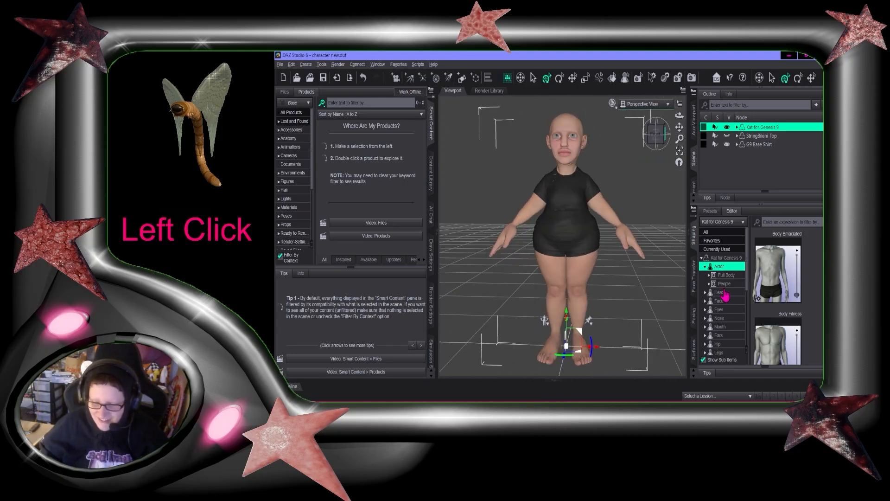
left_click(655, 135)
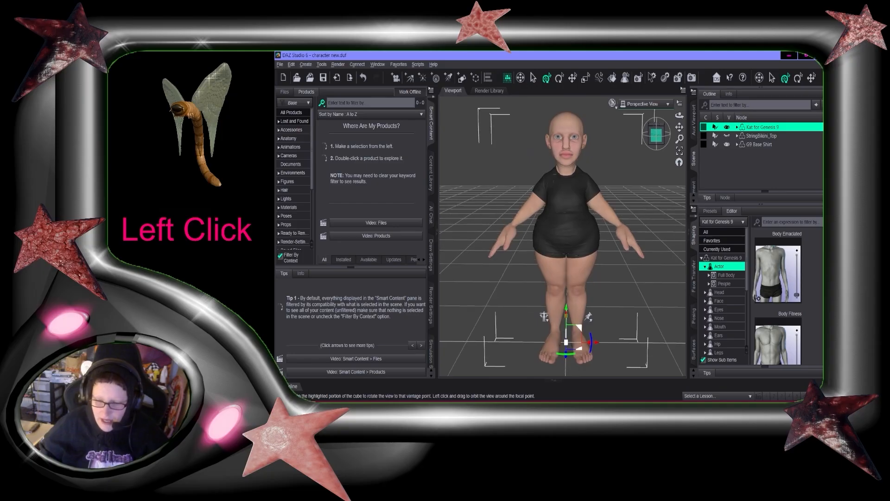
left_click_drag(676, 132, 669, 98)
scroll(586, 276, "down", 2)
scroll(575, 278, "down", 2)
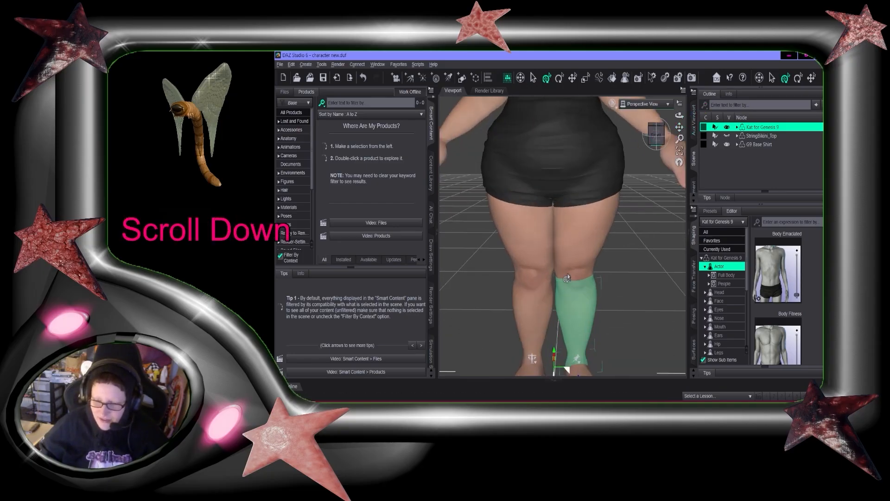
scroll(523, 316, "down", 5)
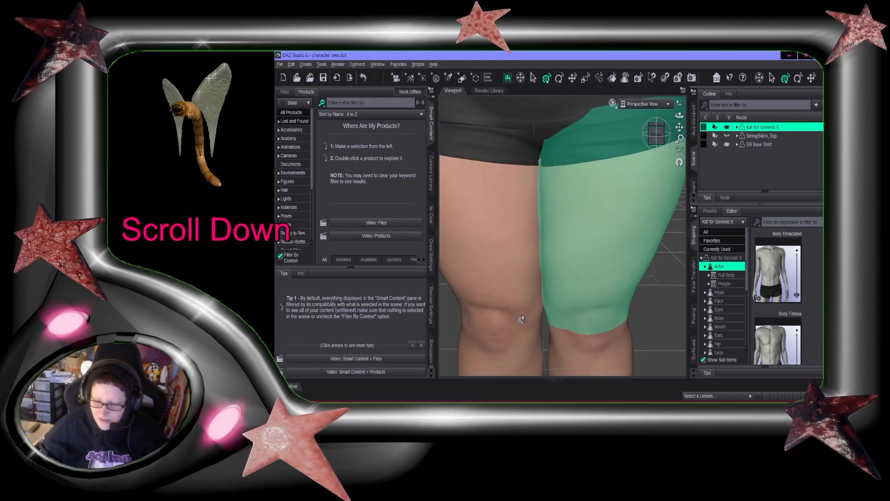
scroll(524, 315, "up", 3)
scroll(654, 228, "up", 1)
left_click(651, 135)
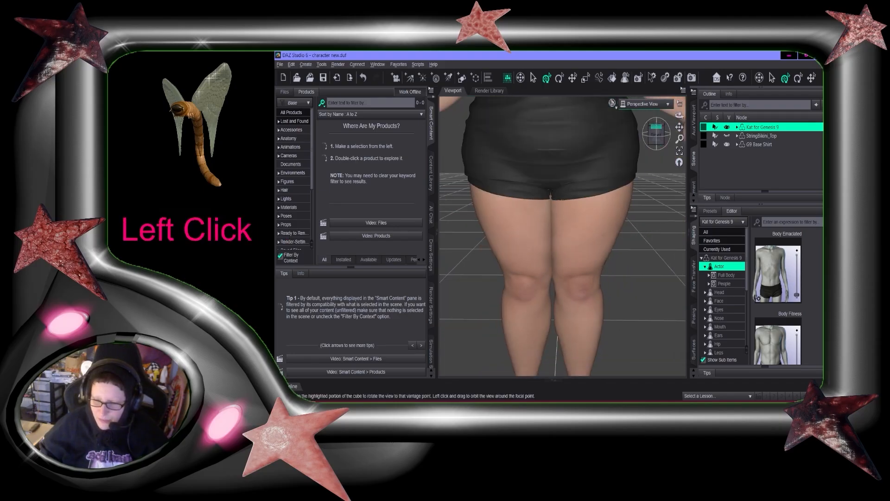
scroll(557, 191, "down", 1)
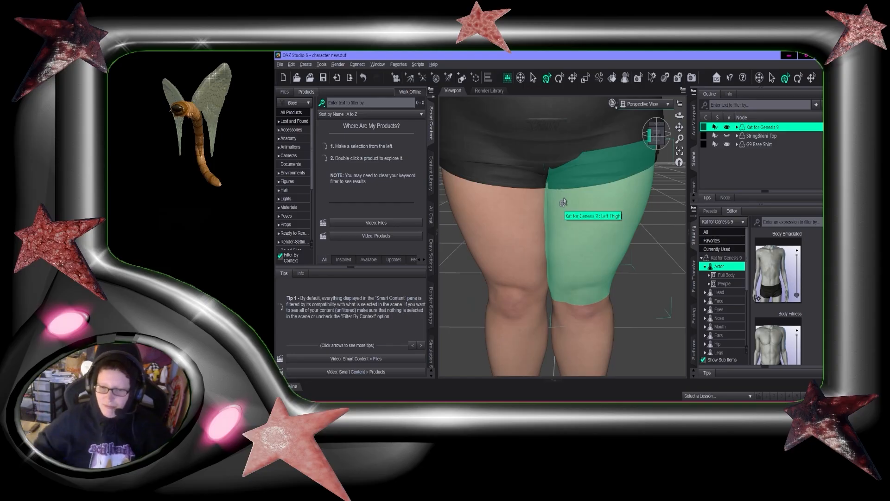
scroll(563, 203, "up", 5)
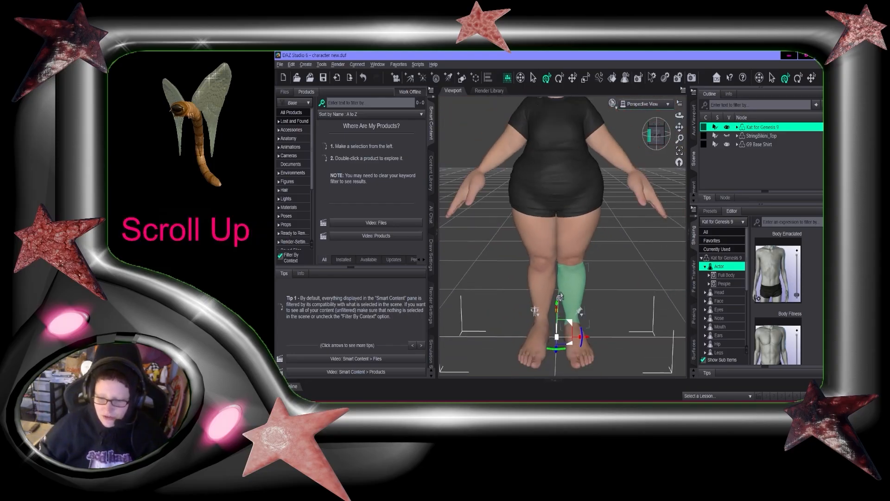
left_click(658, 139)
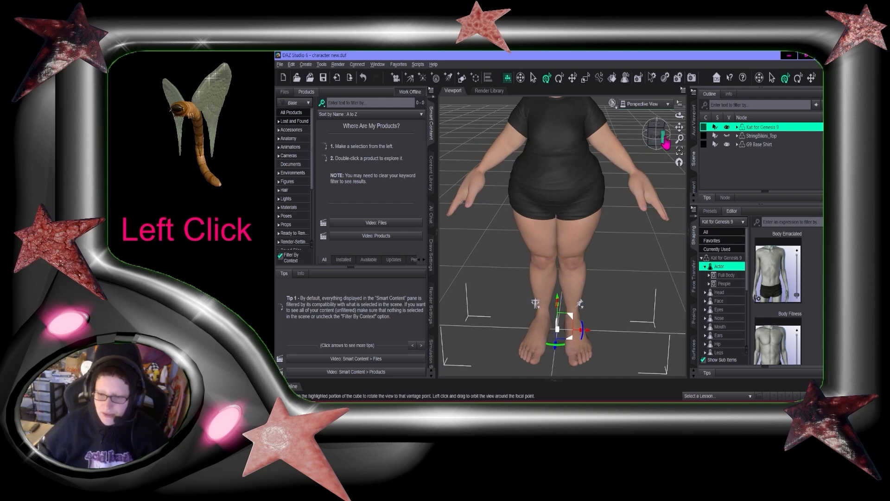
left_click_drag(679, 128, 679, 127)
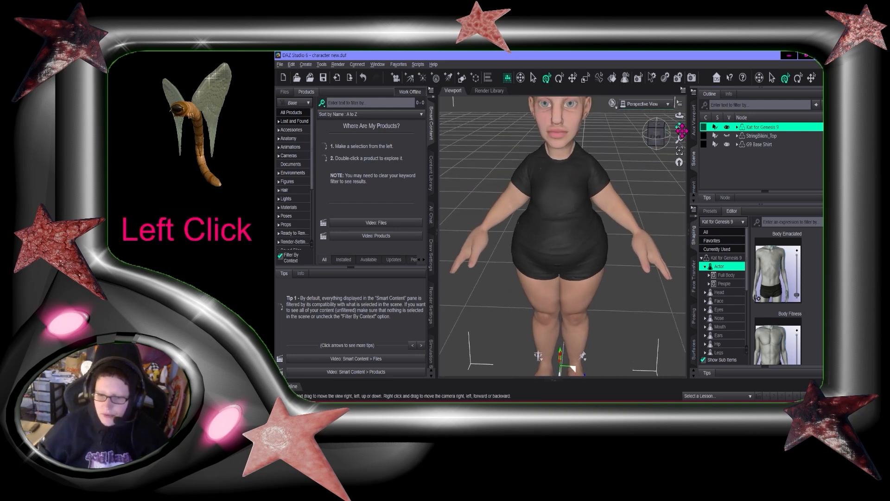
left_click(658, 136)
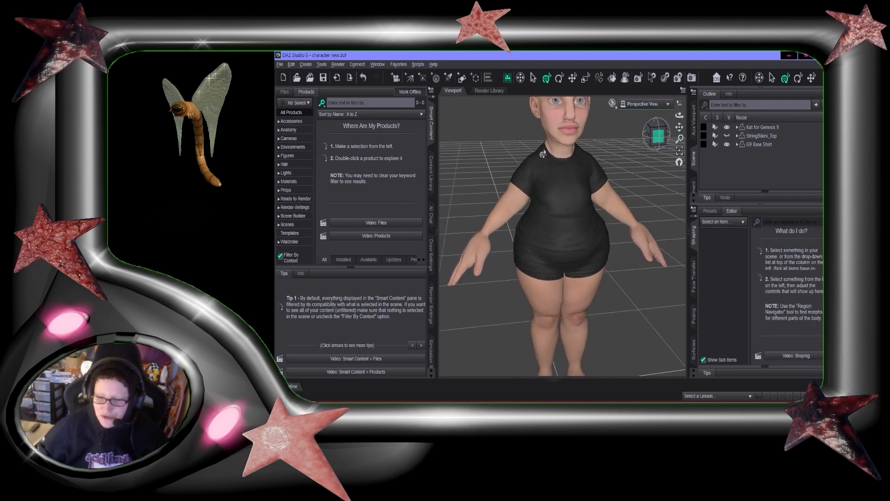
scroll(566, 154, "up", 2)
scroll(644, 178, "down", 5)
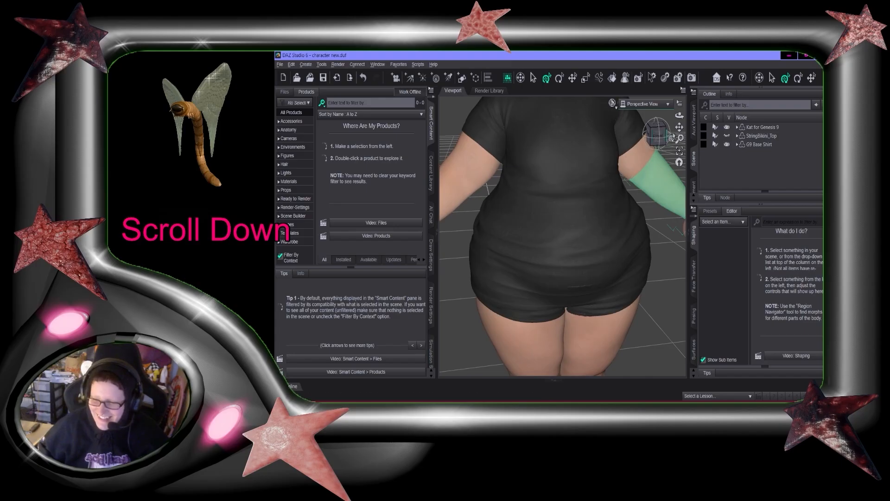
left_click(670, 138)
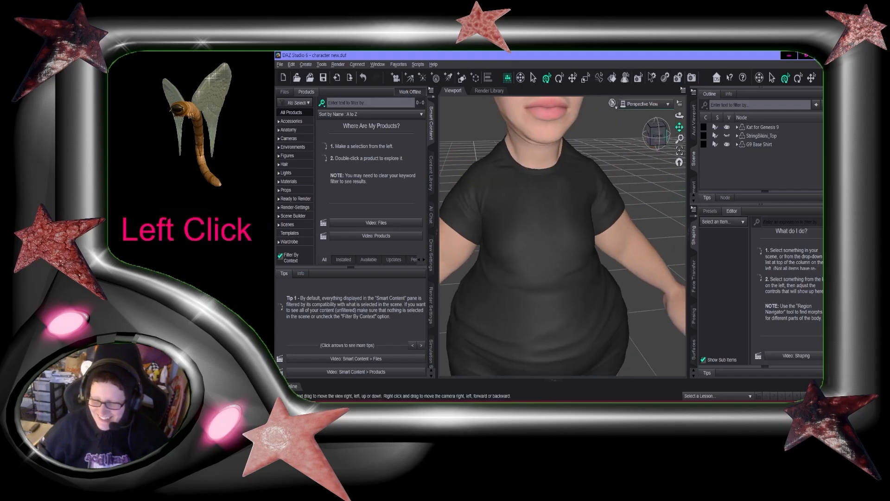
Select the figure's neck, open the Eyes shaping region and set 200+ Eyes Distance to 100%
left_click(549, 191)
left_click(702, 258)
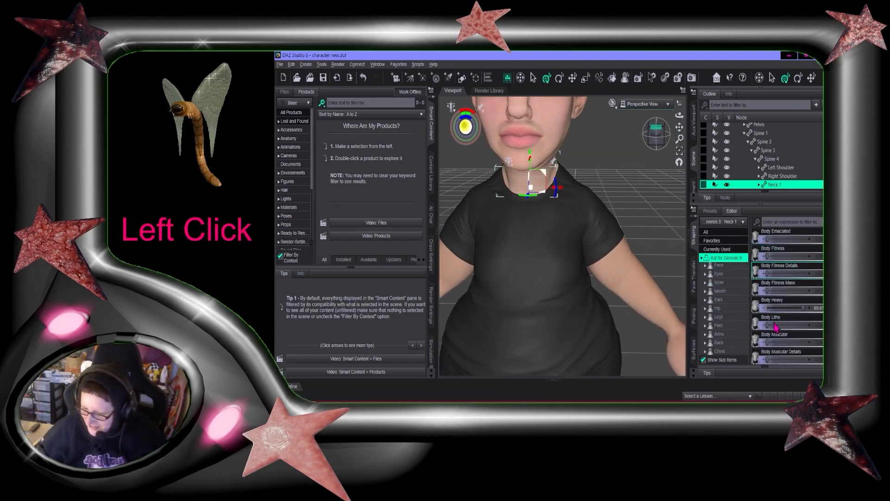
scroll(721, 278, "down", 3)
scroll(601, 199, "up", 3)
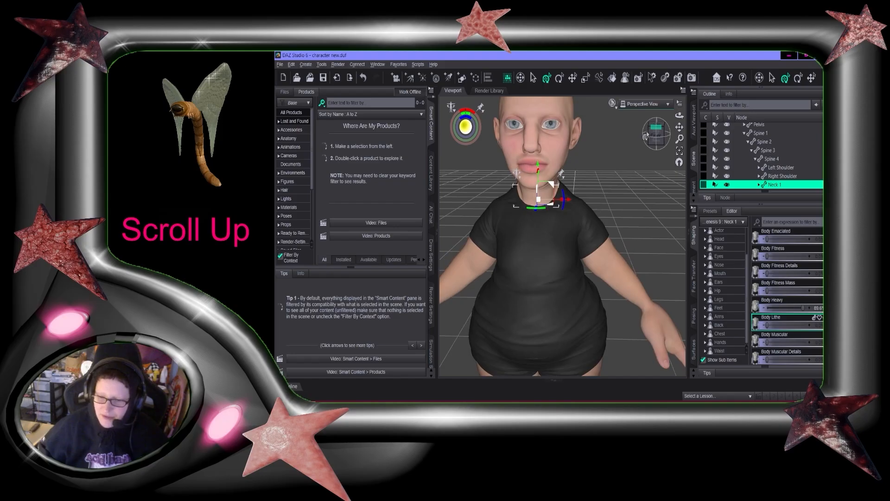
left_click_drag(646, 135, 633, 135)
left_click(679, 162)
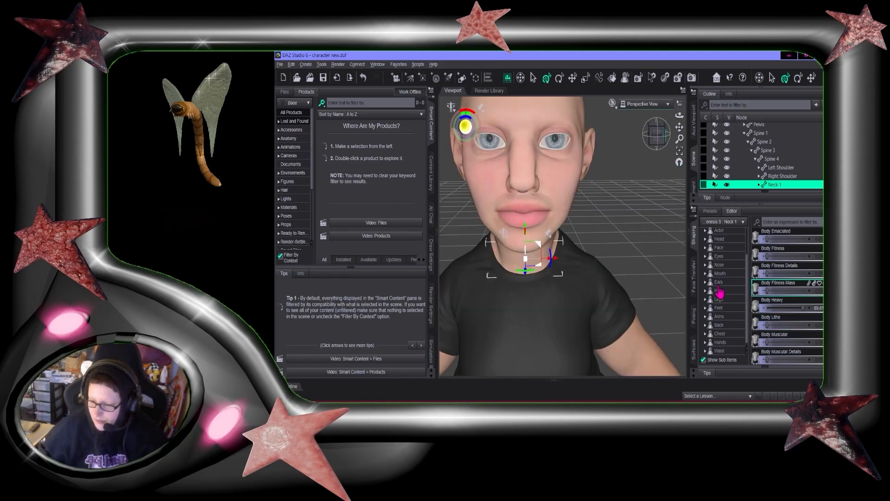
scroll(732, 352, "up", 3)
left_click(707, 294)
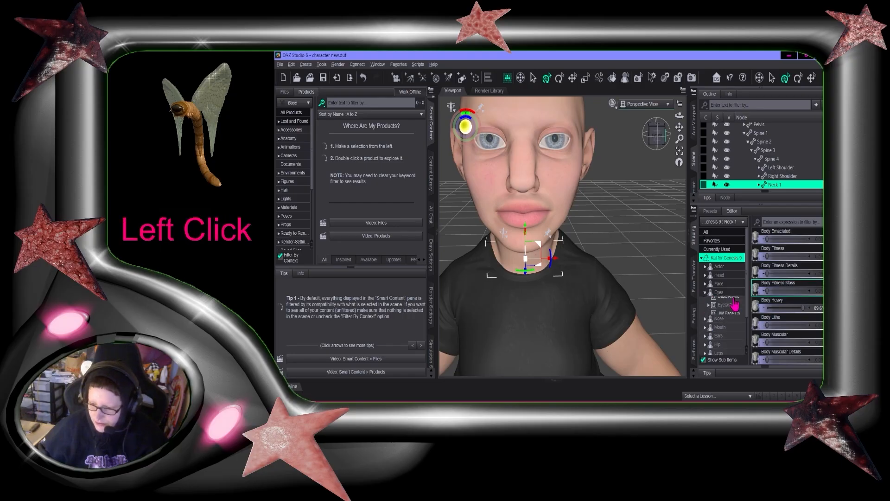
scroll(727, 279, "down", 1)
left_click(720, 267)
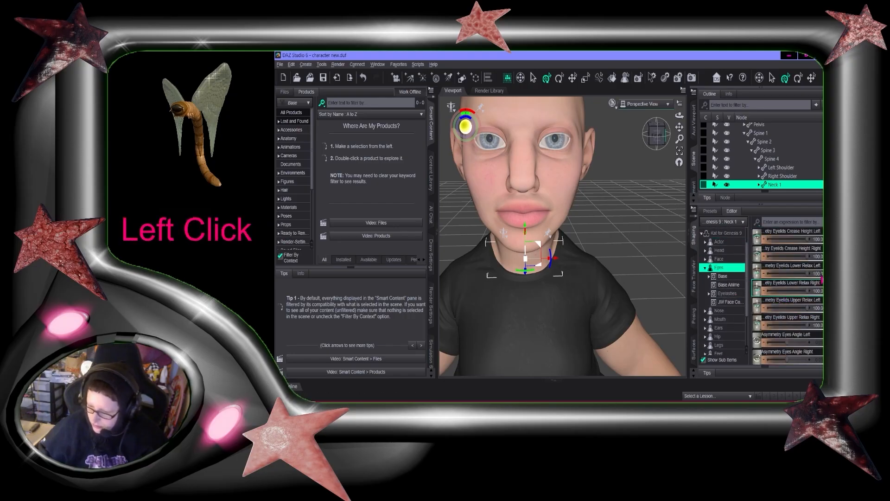
key("ctrl+z")
scroll(792, 297, "up", 2)
scroll(792, 294, "up", 1)
left_click_drag(791, 307, 810, 307)
scroll(634, 152, "up", 3)
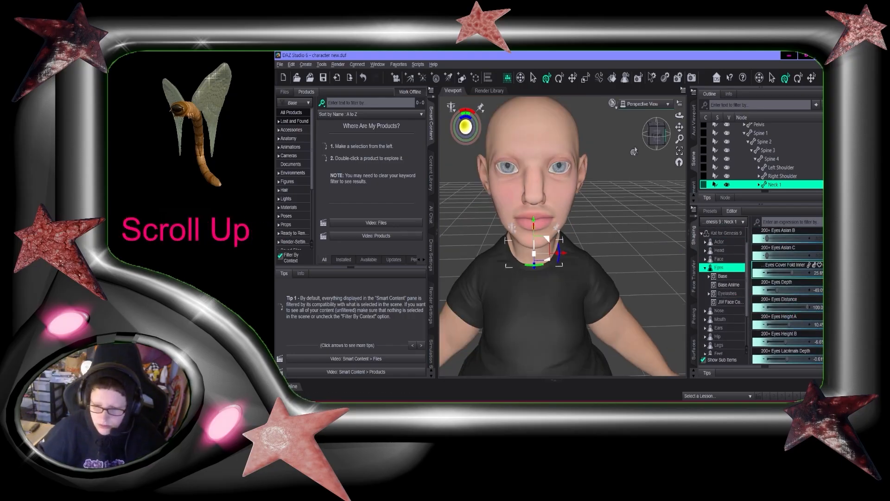
Save the scene
left_click_drag(680, 127, 663, 156)
key("ctrl+s")
left_click(655, 140)
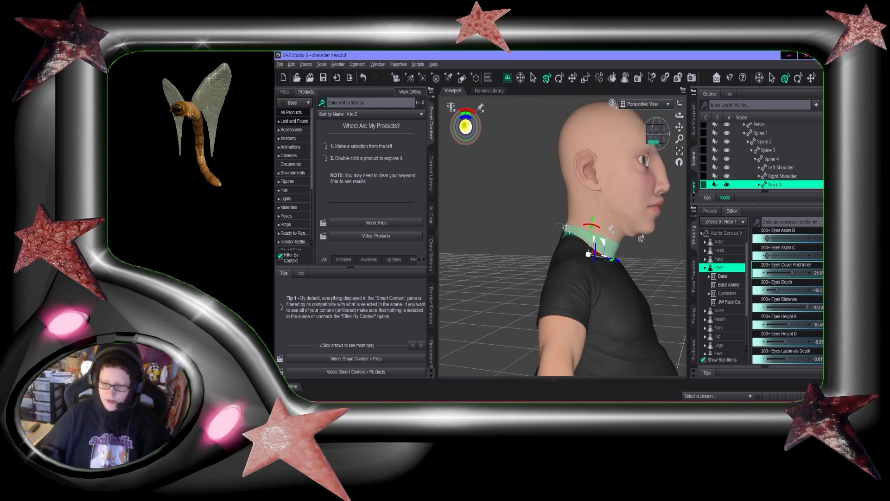
Open the Head shaping region and adjust the 200+ Neck Depth Back and Neck Depth Front morphs
left_click(663, 132)
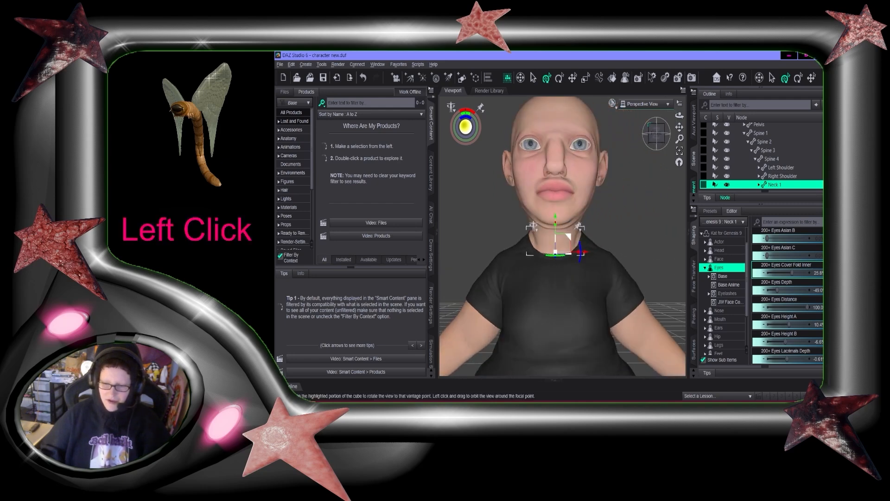
left_click_drag(653, 124, 668, 130)
scroll(562, 236, "up", 2)
scroll(563, 237, "down", 6)
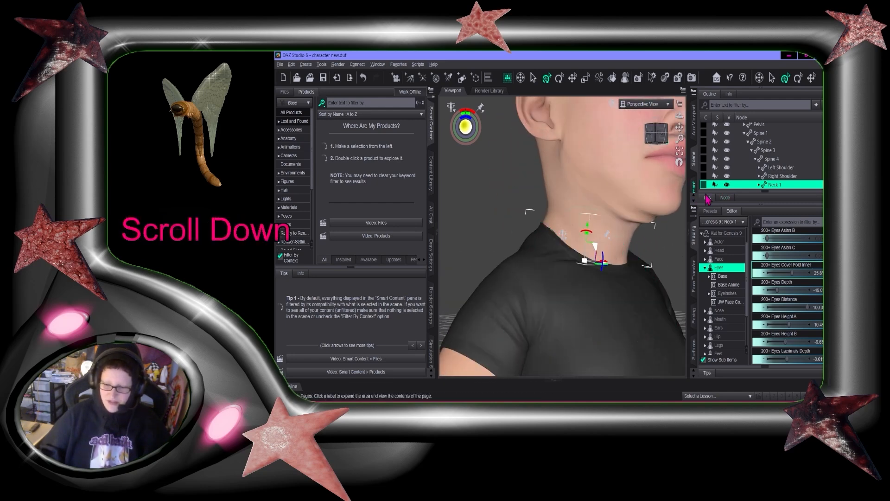
left_click(662, 140)
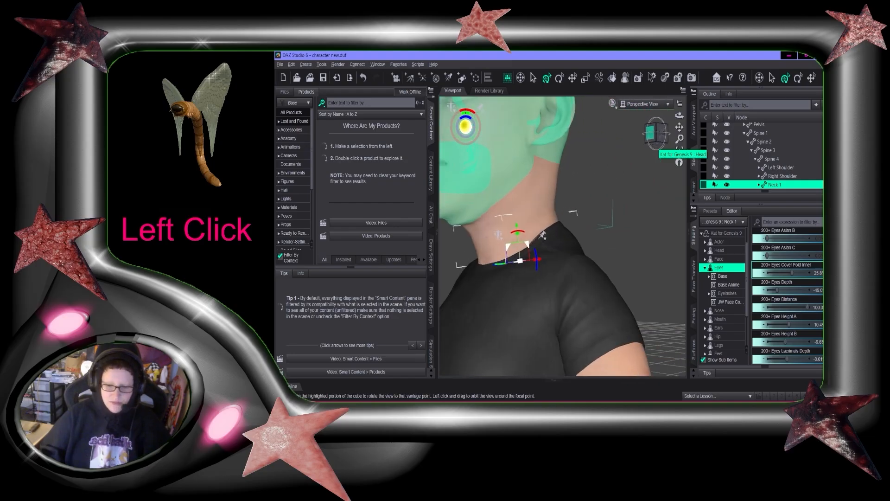
left_click_drag(651, 137, 664, 158)
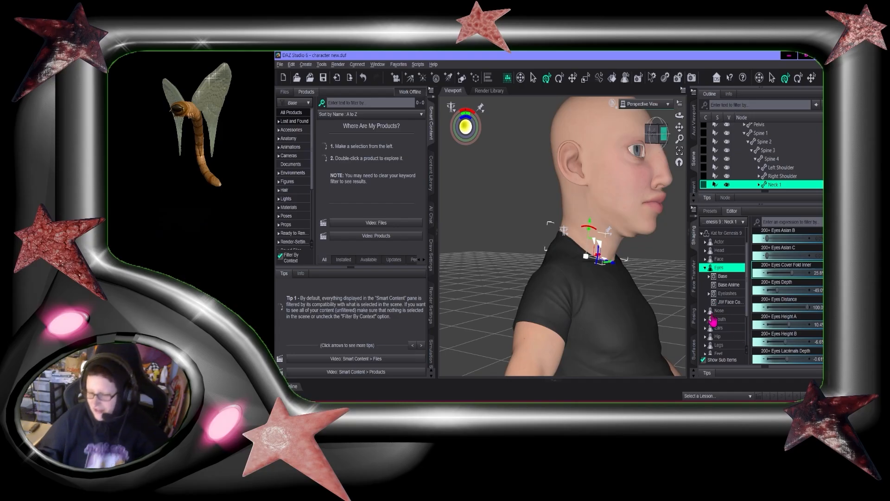
left_click(720, 250)
scroll(809, 350, "down", 10)
mouse_move(657, 134)
left_mouse_down()
mouse_move(633, 136)
mouse_move(655, 135)
left_mouse_up()
left_click_drag(788, 308, 724, 308)
left_click_drag(788, 325, 811, 320)
Check the neck from the side and save the scene again
scroll(809, 320, "down", 3)
left_click_drag(656, 134, 643, 134)
left_click_drag(679, 139, 680, 128)
left_click_drag(679, 127, 650, 135)
key("ctrl+s")
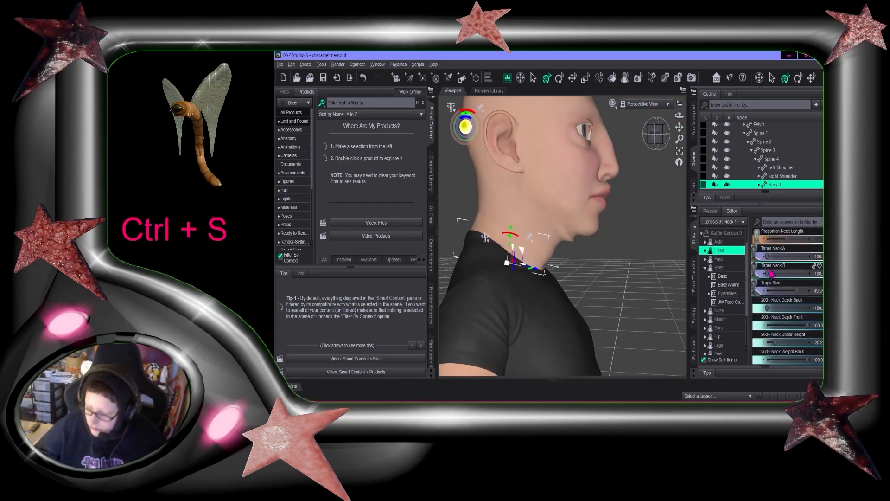
Open the Face shaping region and browse its face and jaw morphs
scroll(809, 323, "down", 3)
scroll(720, 311, "down", 1)
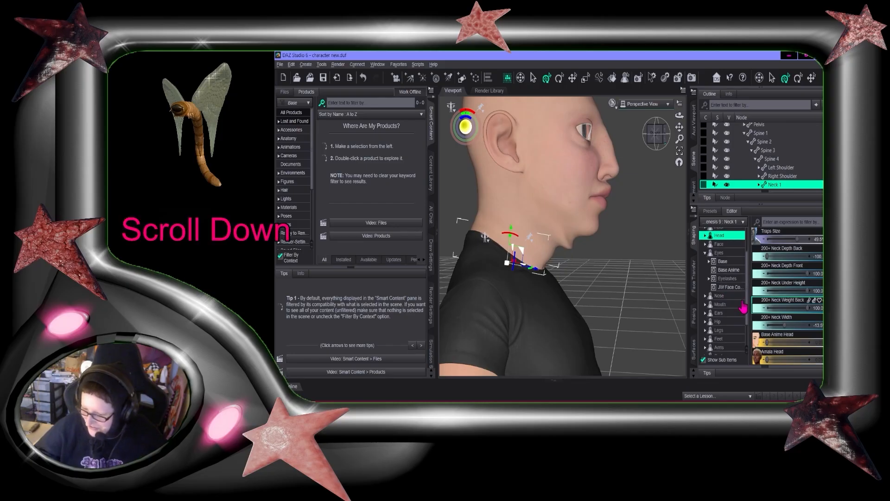
scroll(807, 313, "down", 10)
scroll(808, 312, "down", 5)
scroll(731, 305, "up", 1)
left_click(719, 259)
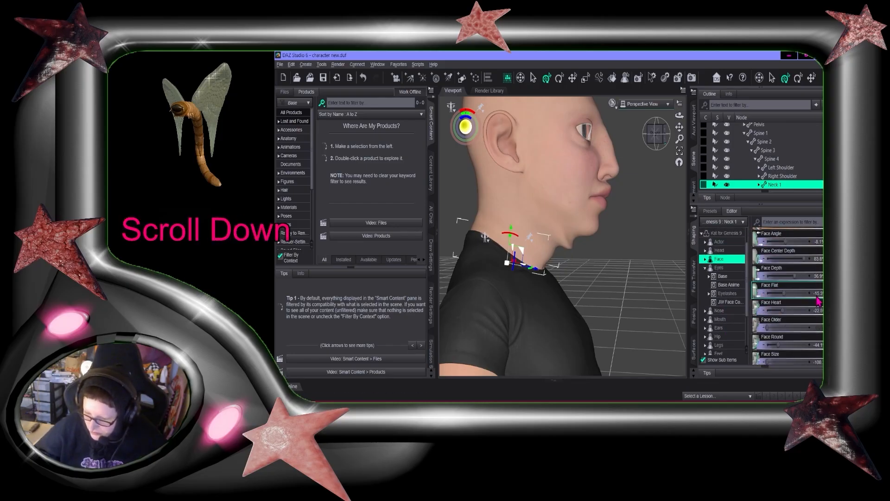
scroll(819, 301, "down", 10)
scroll(781, 314, "down", 5)
scroll(781, 314, "down", 10)
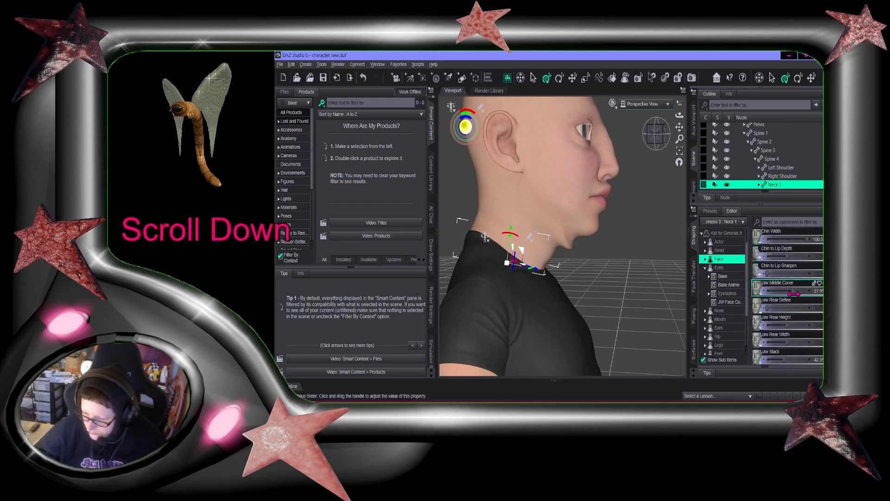
left_click(656, 140)
left_click_drag(666, 149, 662, 147)
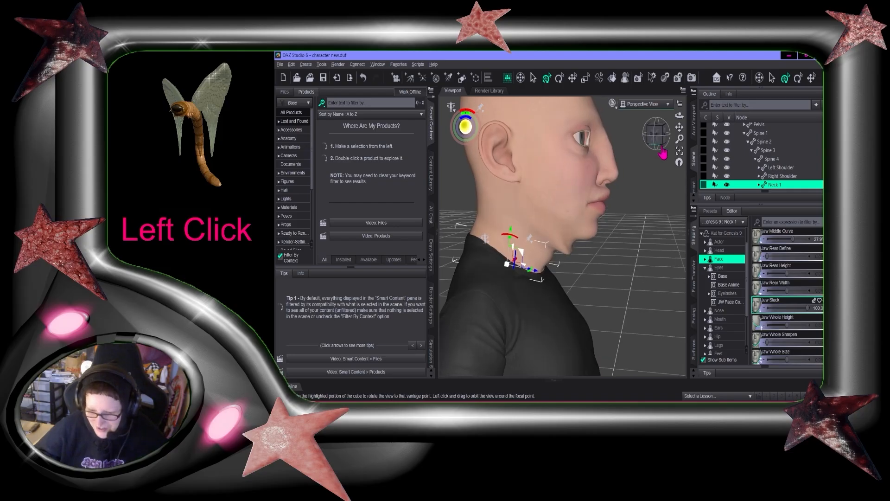
Try enlarging the jaw with the Jaw Whole Size morph in the Face region, then undo the change
scroll(779, 315, "down", 3)
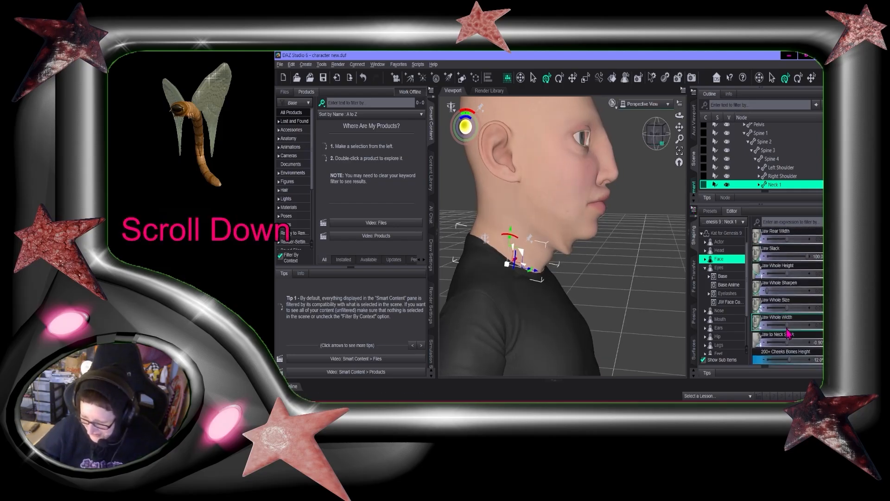
middle_click_drag(575, 241, 636, 274)
left_click(505, 209)
scroll(749, 308, "up", 5)
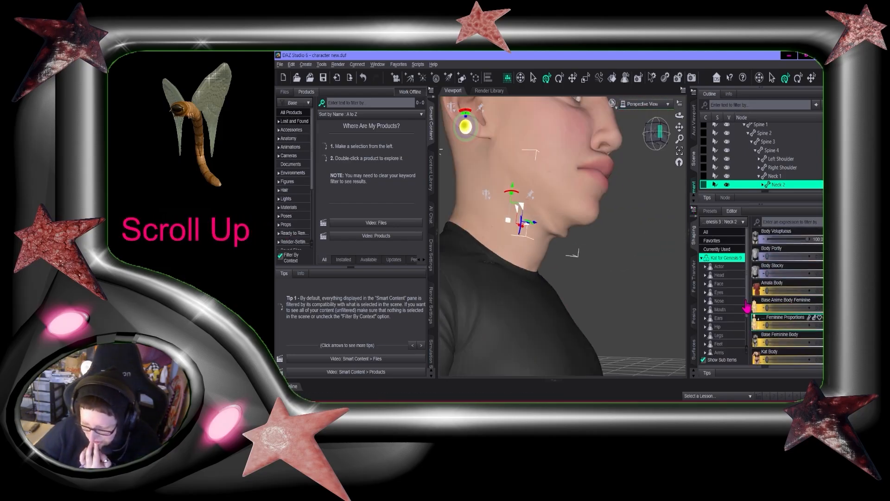
left_click(719, 283)
scroll(809, 320, "down", 10)
left_click_drag(767, 308, 807, 308)
left_click_drag(664, 137, 655, 141)
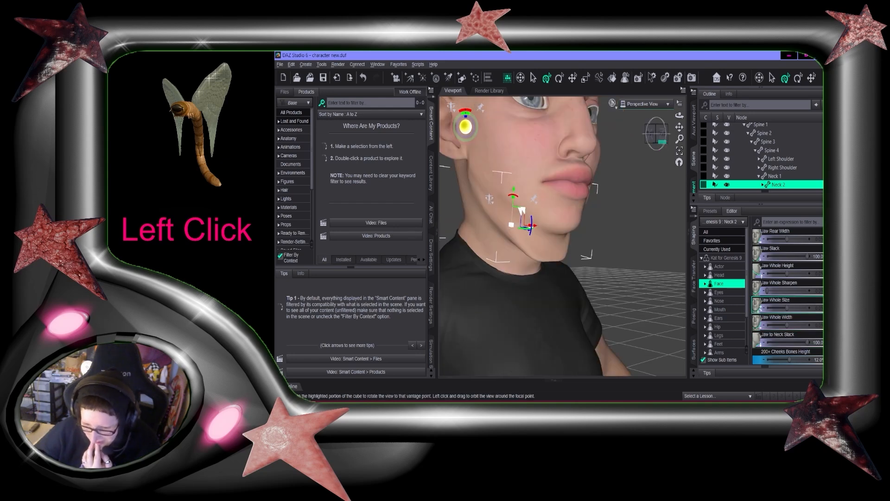
left_click_drag(806, 308, 684, 308)
key("ctrl+z")
scroll(733, 299, "up", 1)
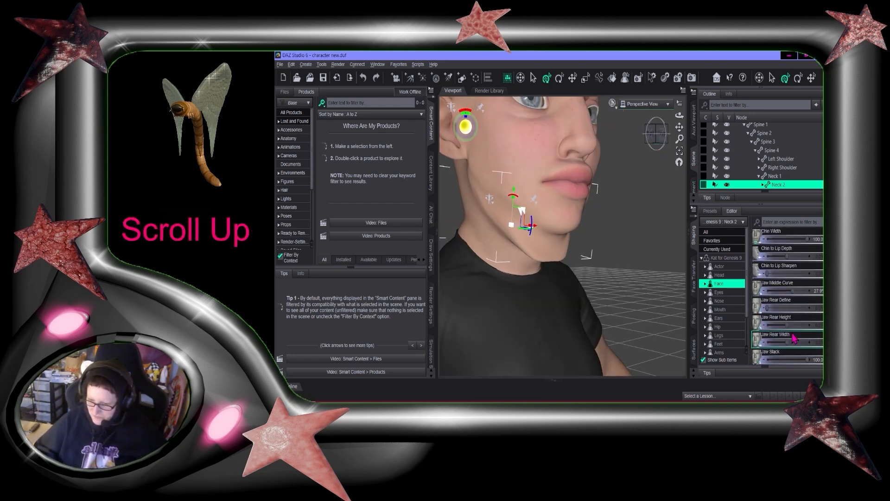
key("ctrl+z")
Reduce the 200+ Cranium Size Smaller morph in the Head shaping region
left_click(747, 310)
scroll(784, 308, "down", 10)
left_click(719, 275)
scroll(772, 311, "down", 10)
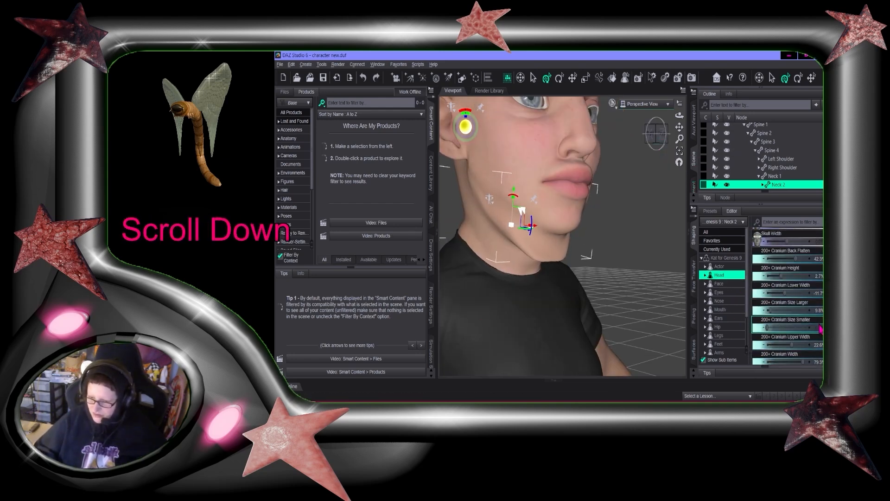
left_click_drag(787, 325, 732, 296)
mouse_move(661, 137)
left_mouse_down()
mouse_move(676, 141)
mouse_move(658, 147)
left_mouse_up()
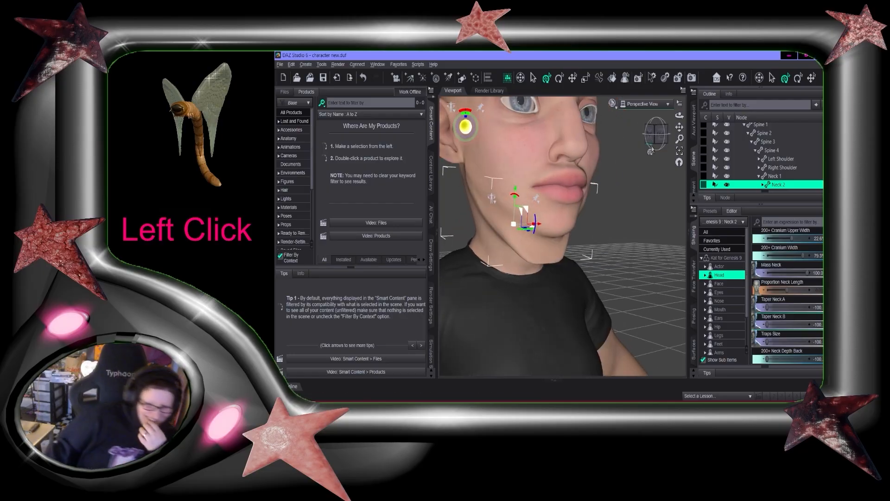
Try adjusting the 200+ Neck Weight Back morph, then undo the change
scroll(795, 290, "down", 1)
scroll(793, 286, "down", 3)
left_click_drag(787, 358, 797, 366)
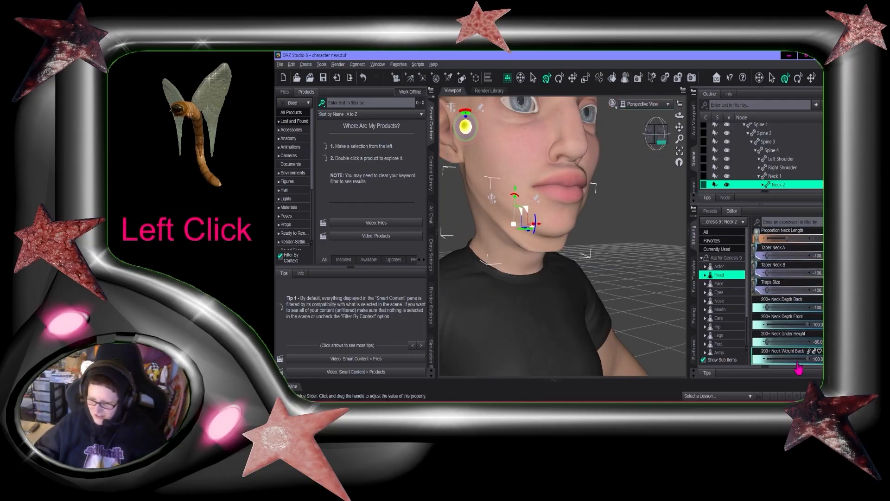
left_click_drag(657, 135, 642, 135)
scroll(628, 228, "down", 3)
scroll(628, 228, "up", 6)
key("ctrl+z")
Check the head and neck from front and side views, then save the scene
scroll(799, 335, "down", 10)
scroll(790, 315, "up", 5)
scroll(791, 320, "up", 3)
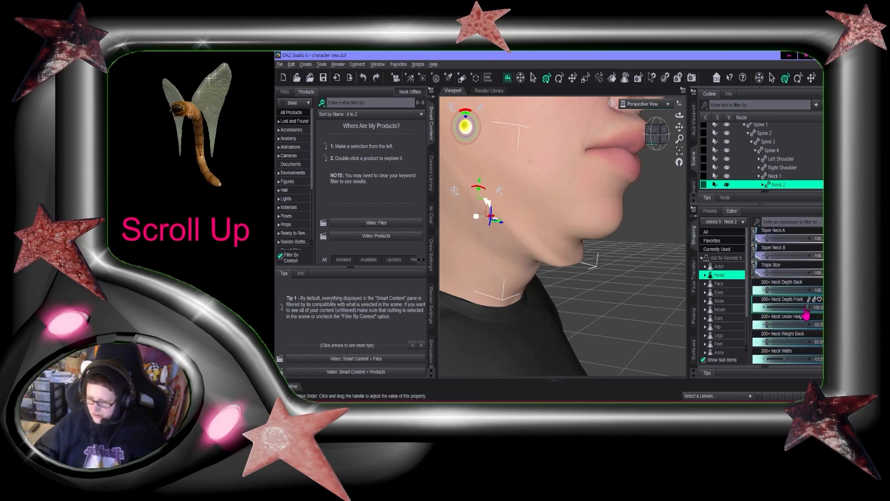
scroll(610, 252, "down", 5)
left_click(668, 134)
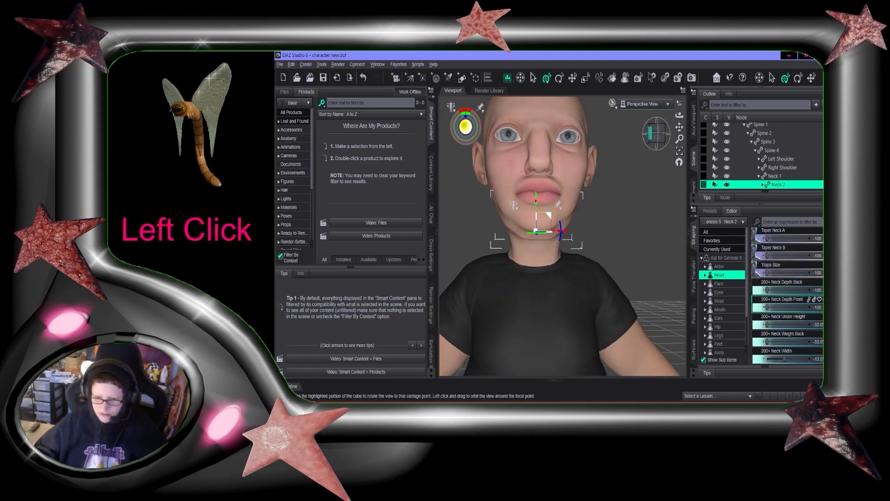
left_click(665, 135)
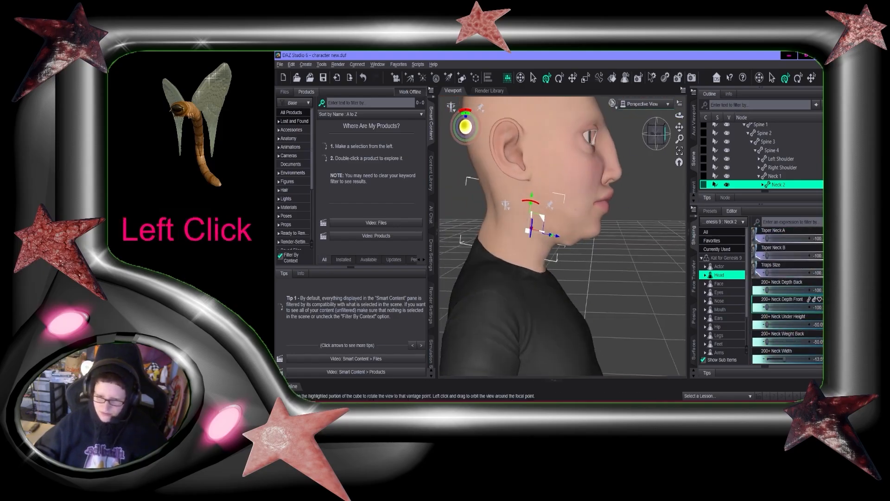
scroll(625, 249, "up", 3)
scroll(624, 249, "down", 3)
scroll(625, 249, "down", 3)
scroll(631, 269, "up", 3)
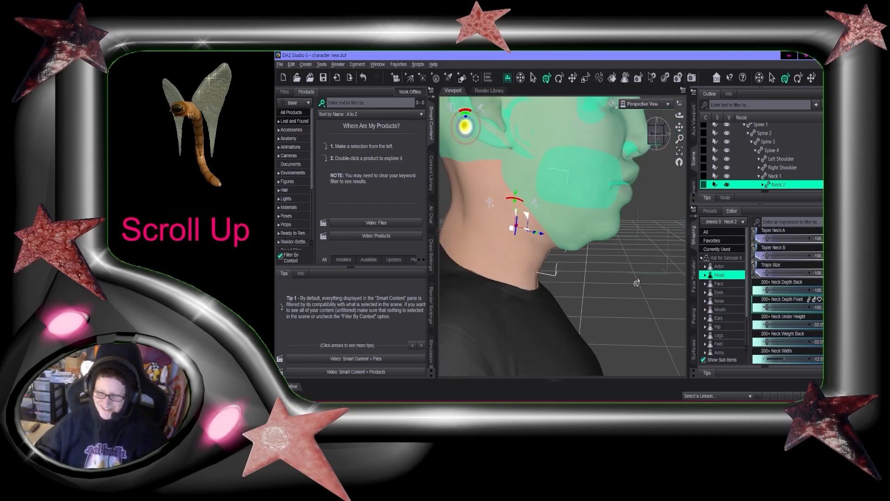
left_click(648, 250)
left_click(656, 135)
left_click(582, 227)
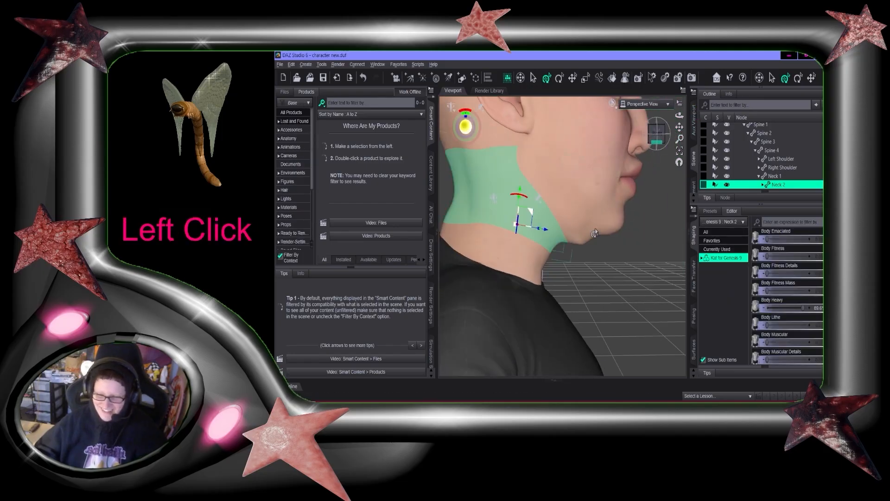
left_click_drag(651, 134, 674, 143)
left_click(702, 258)
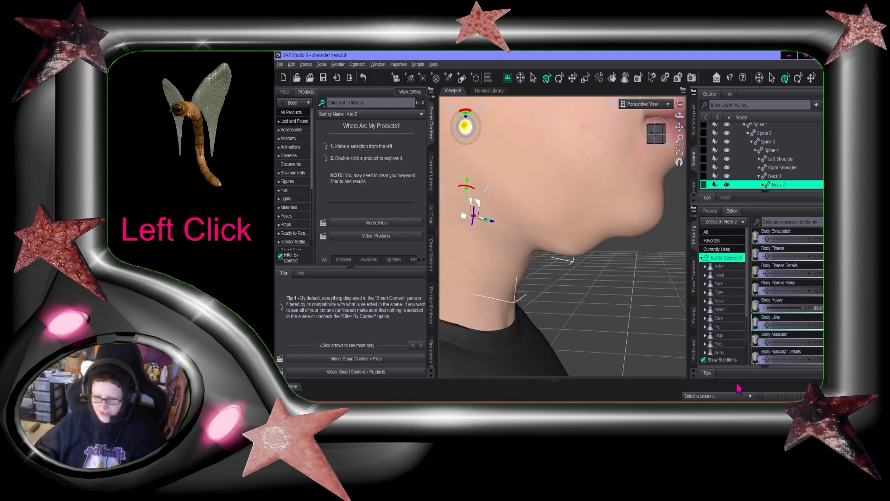
scroll(665, 250, "up", 5)
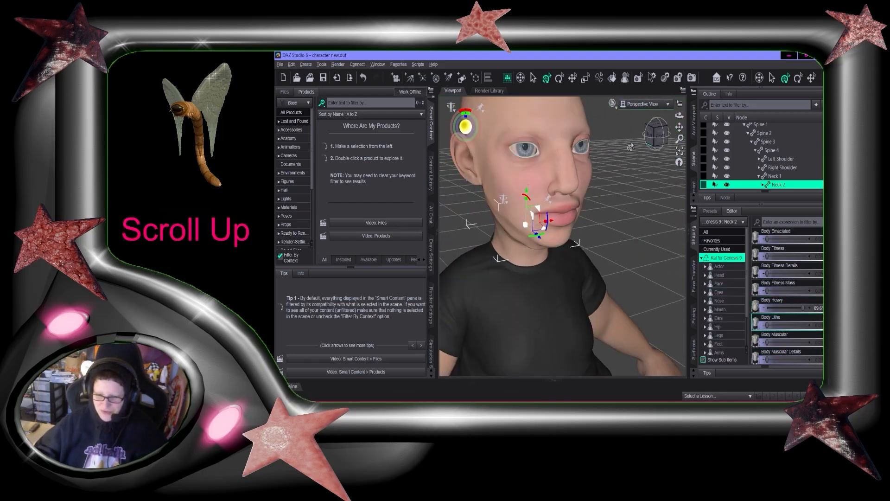
left_click(661, 138)
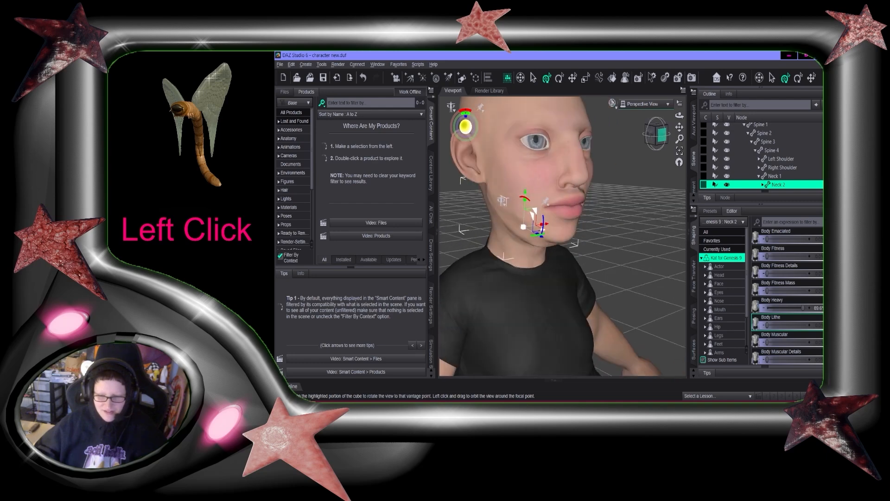
scroll(665, 217, "down", 3)
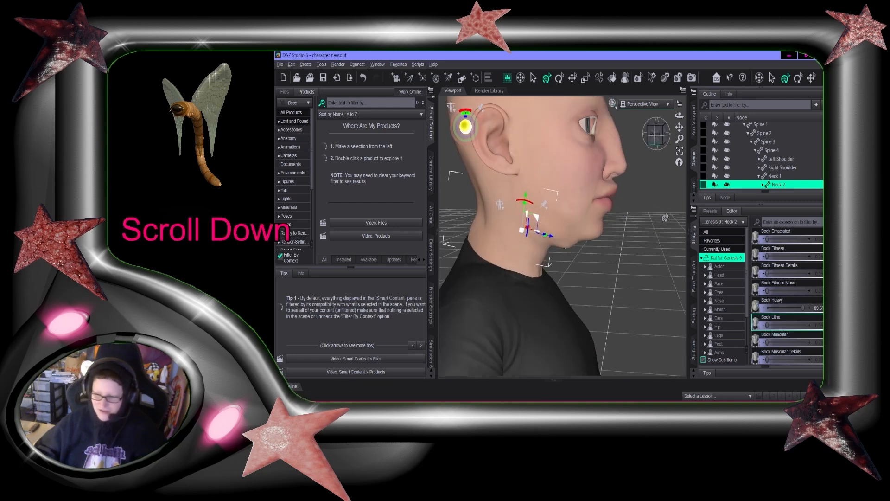
scroll(790, 311, "down", 5)
key("ctrl+s")
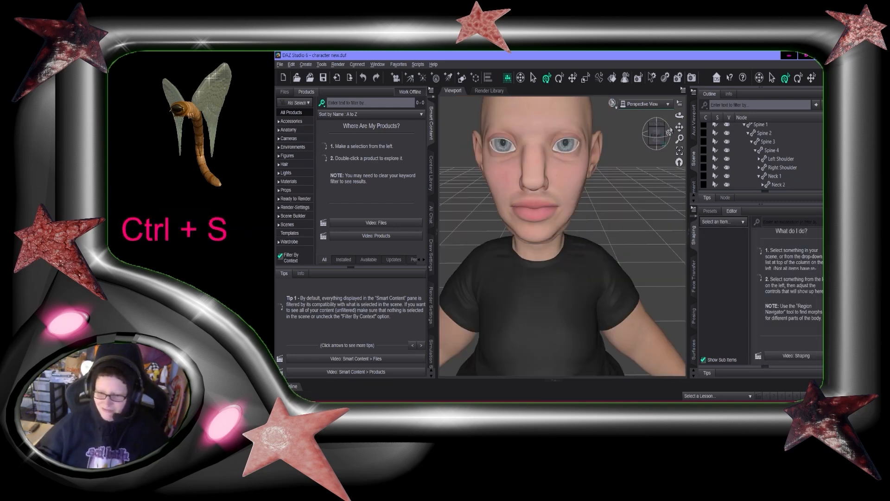
Review the head, neck and full body from several angles
left_click(659, 134)
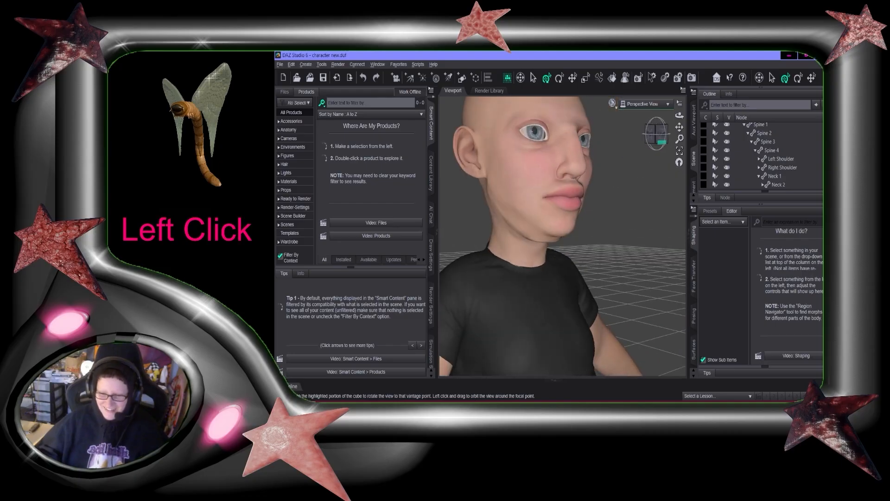
left_click_drag(657, 135, 634, 139)
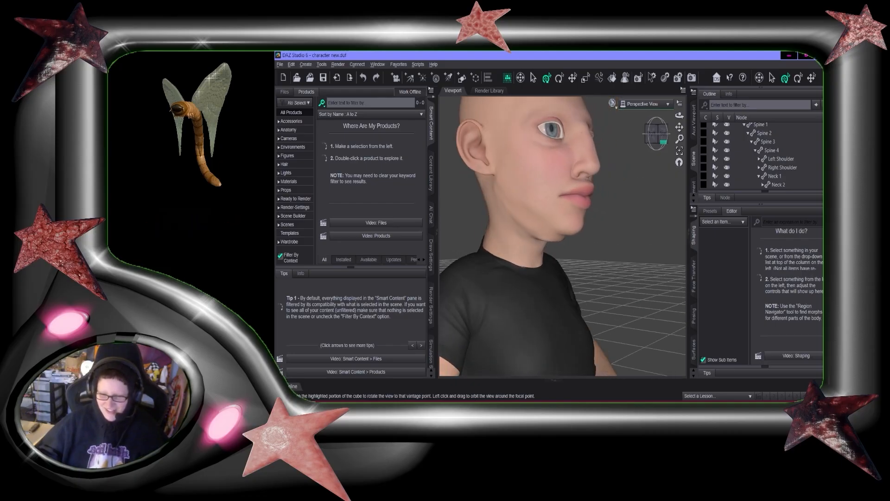
scroll(590, 288, "up", 1)
scroll(477, 234, "down", 3)
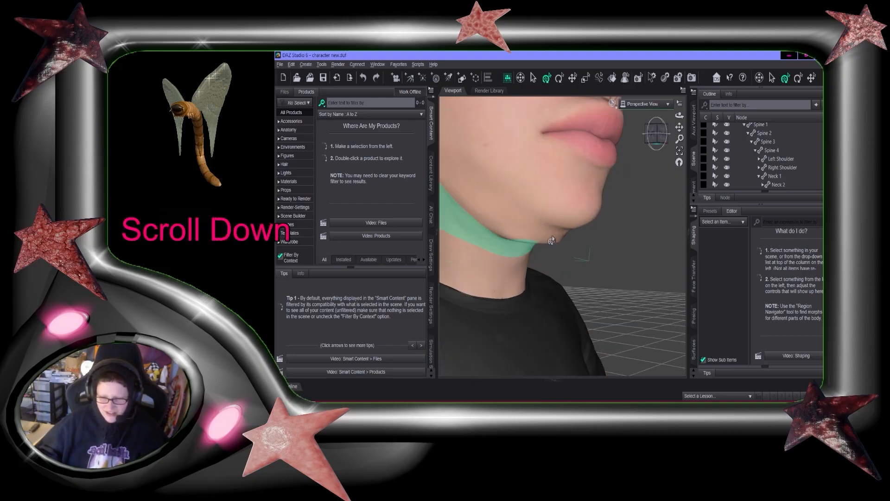
left_click(657, 134)
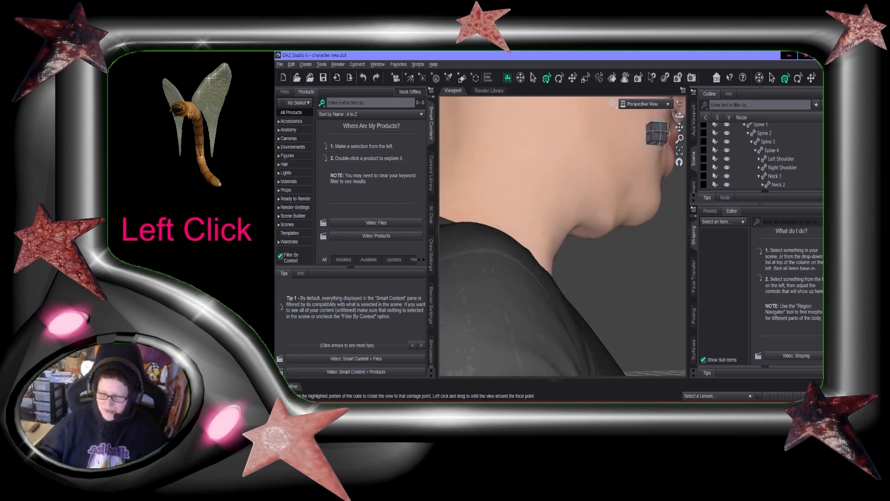
mouse_move(657, 134)
left_mouse_down()
mouse_move(626, 125)
mouse_move(649, 145)
mouse_move(683, 138)
mouse_move(667, 135)
left_mouse_up()
scroll(640, 338, "down", 1)
scroll(656, 279, "up", 4)
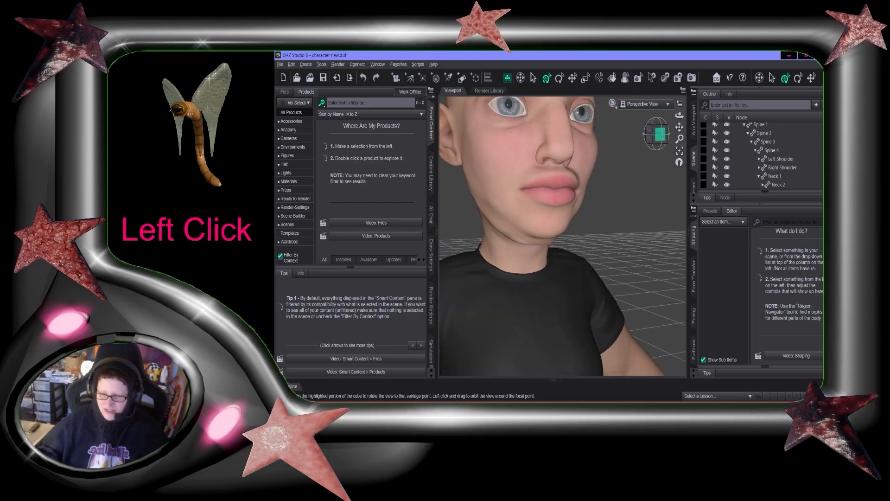
left_click_drag(787, 274, 767, 274)
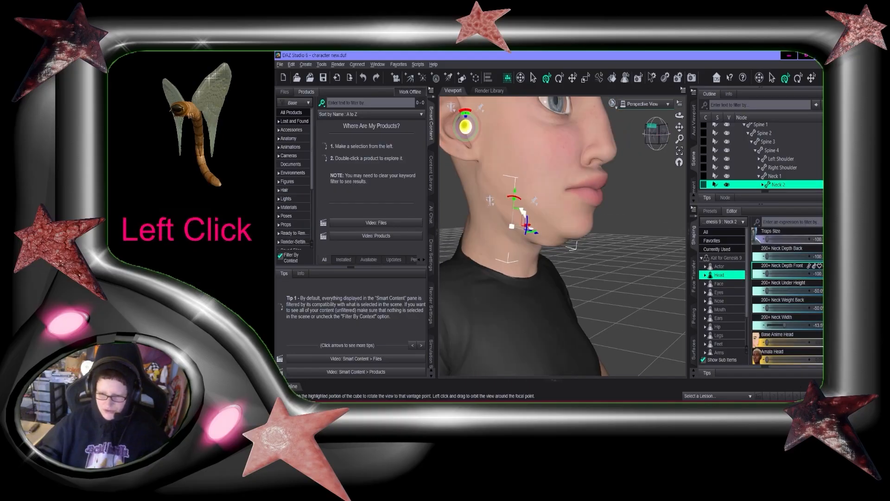
left_click(657, 132)
scroll(644, 253, "up", 5)
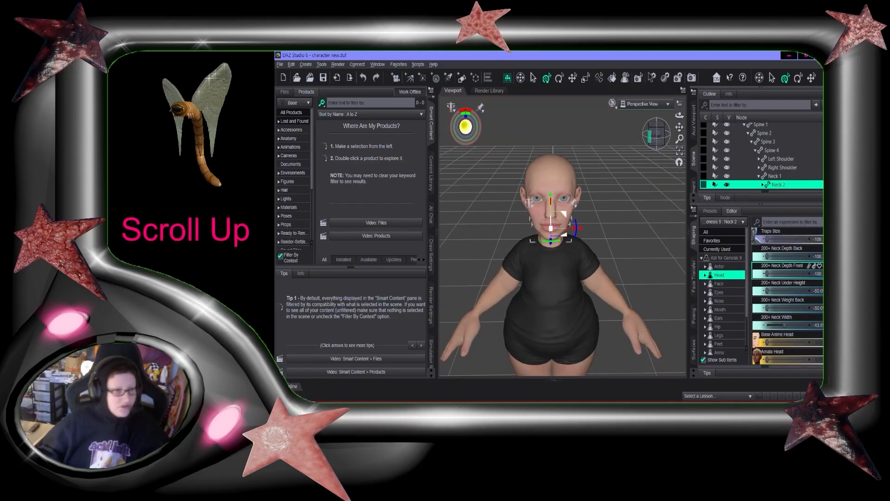
Browse the poses of the Genesis 9 Starter Essentials product in the content library
left_click(645, 211)
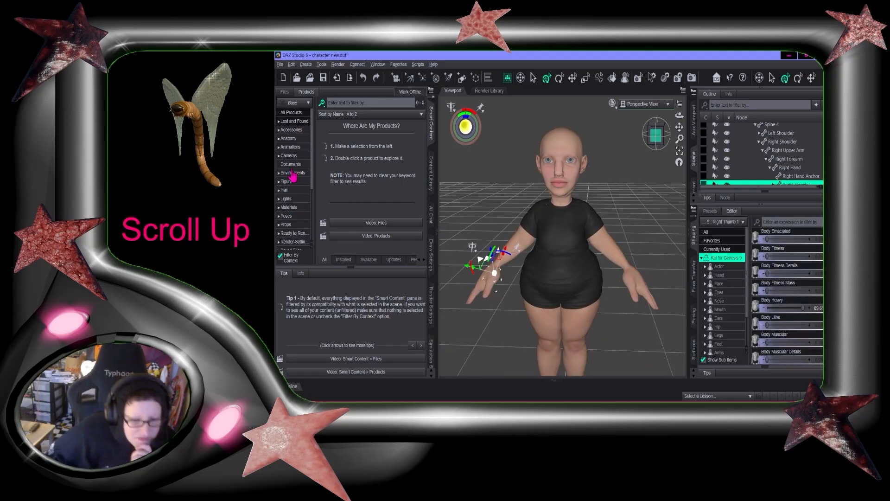
scroll(295, 214, "down", 1)
left_click(287, 192)
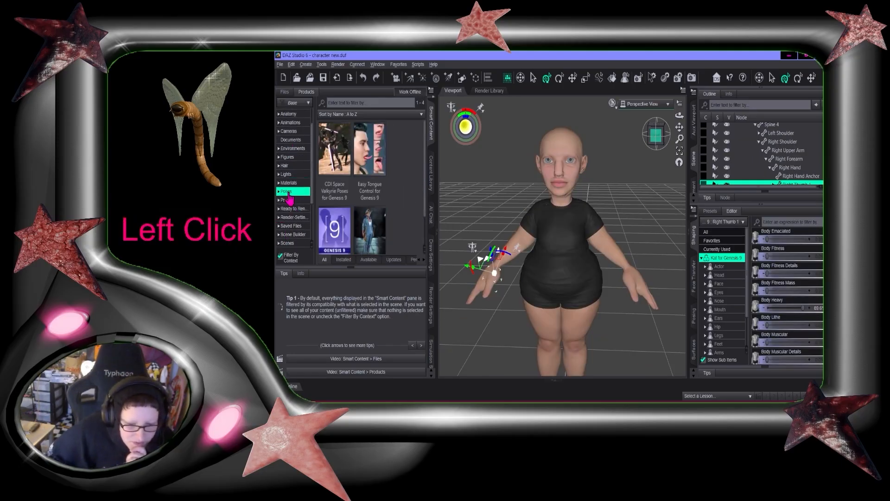
double_click(335, 230)
scroll(408, 193, "down", 15)
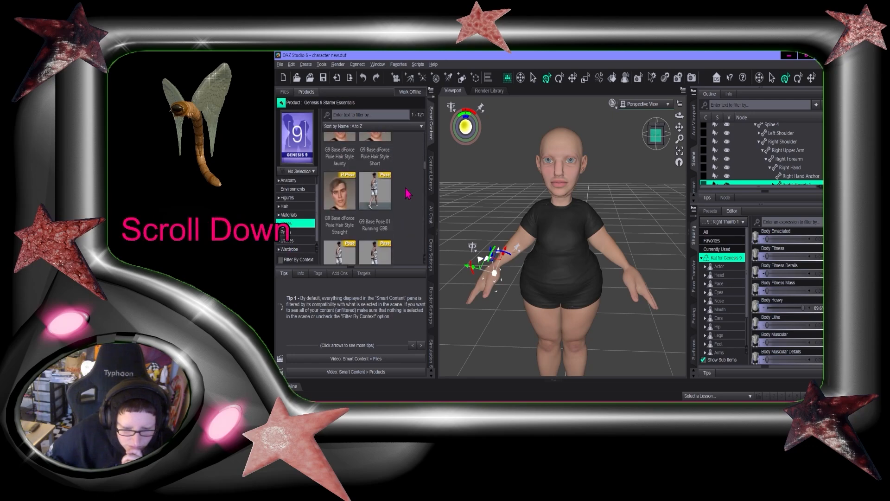
Pose the figure with its arms raised straight out to the sides
mouse_move(680, 127)
left_mouse_down()
mouse_move(680, 93)
mouse_move(687, 116)
mouse_move(700, 116)
mouse_move(664, 119)
left_mouse_up()
left_click(534, 342)
left_click(593, 344)
left_click(495, 204)
left_click(516, 176)
left_click(602, 181)
left_click_drag(603, 198, 613, 179)
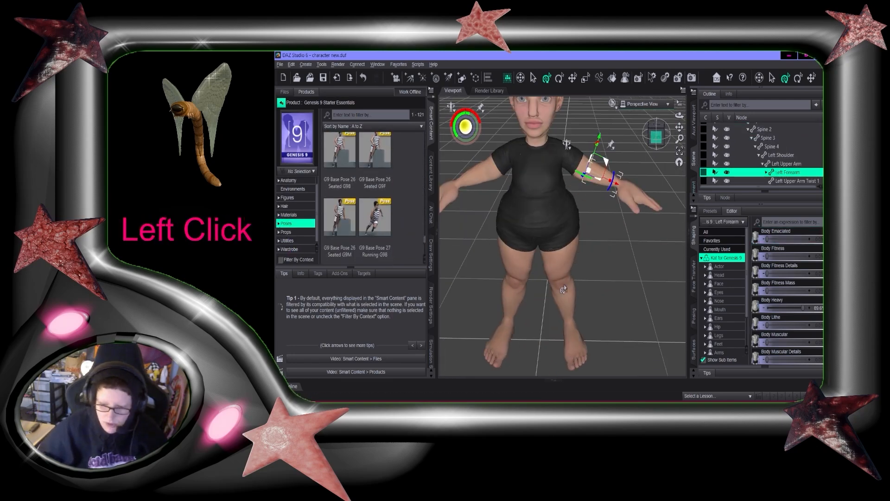
left_click(671, 134)
mouse_move(655, 136)
left_mouse_down()
mouse_move(678, 129)
mouse_move(656, 127)
left_mouse_up()
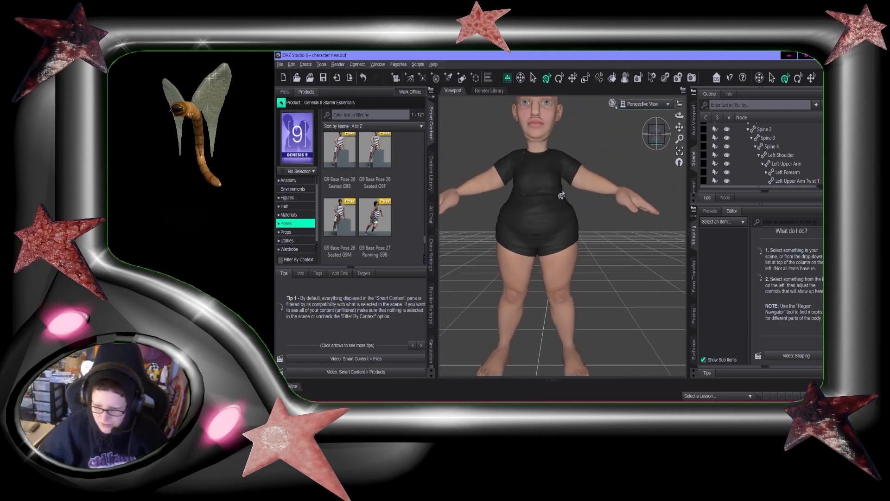
mouse_move(657, 135)
left_mouse_down()
mouse_move(667, 131)
mouse_move(657, 130)
left_mouse_up()
left_click(583, 55)
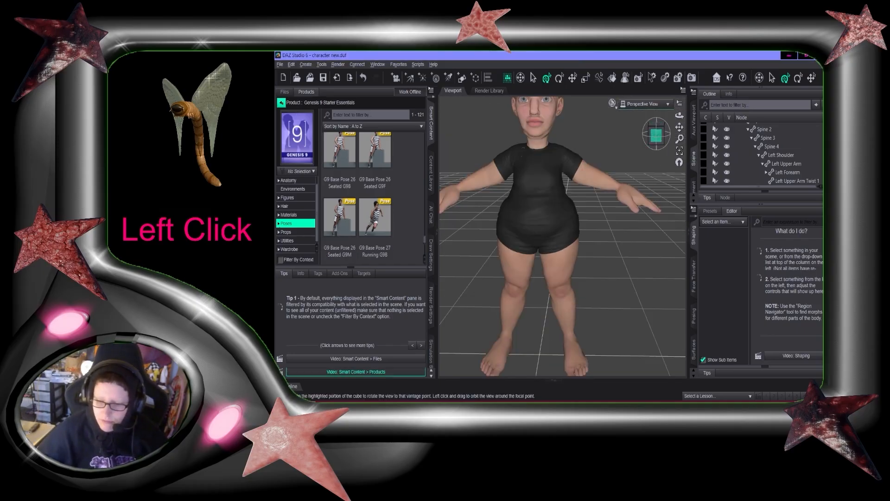
left_click_drag(656, 135, 680, 125)
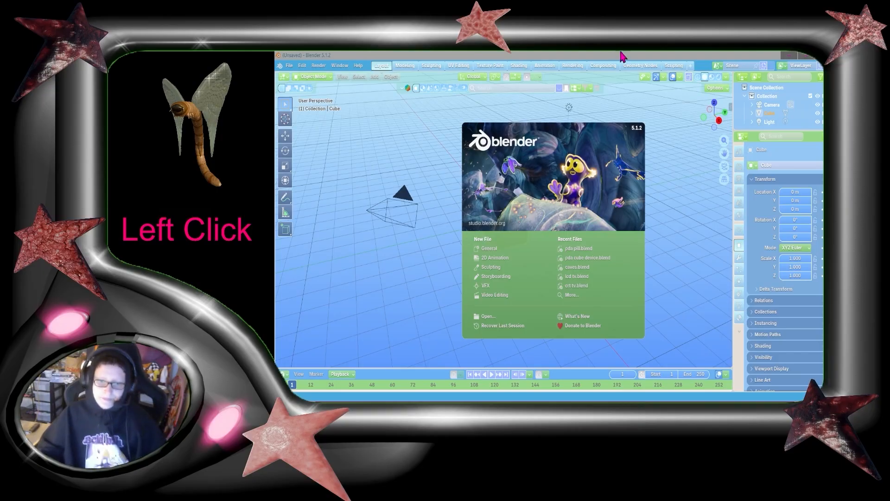
Switch to Blender, dismiss the splash screen and delete the default cube
left_click(621, 53)
left_click(427, 201)
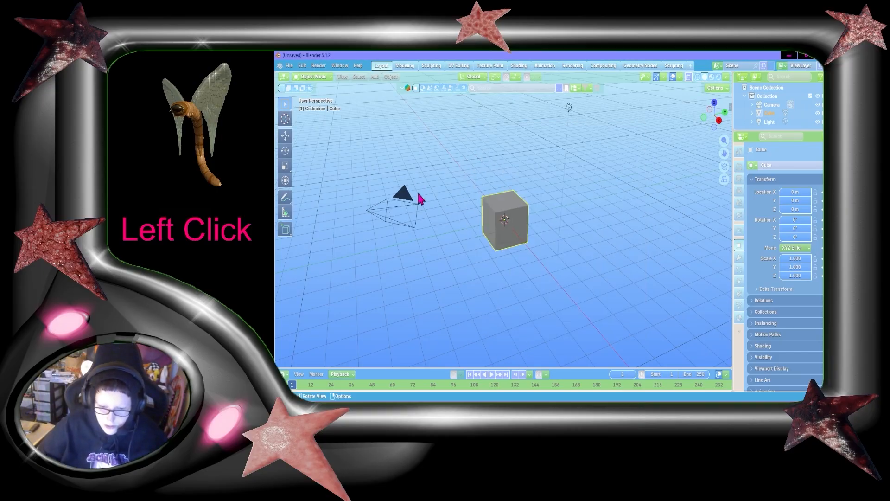
key("x")
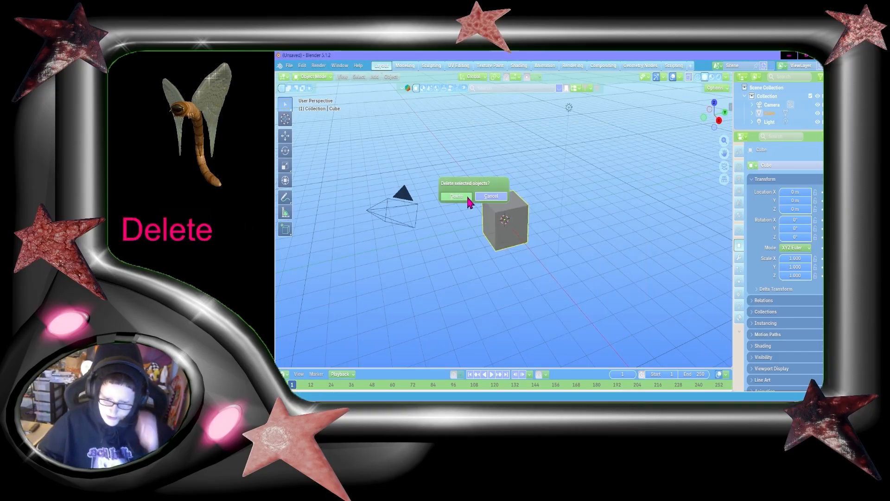
left_click(471, 197)
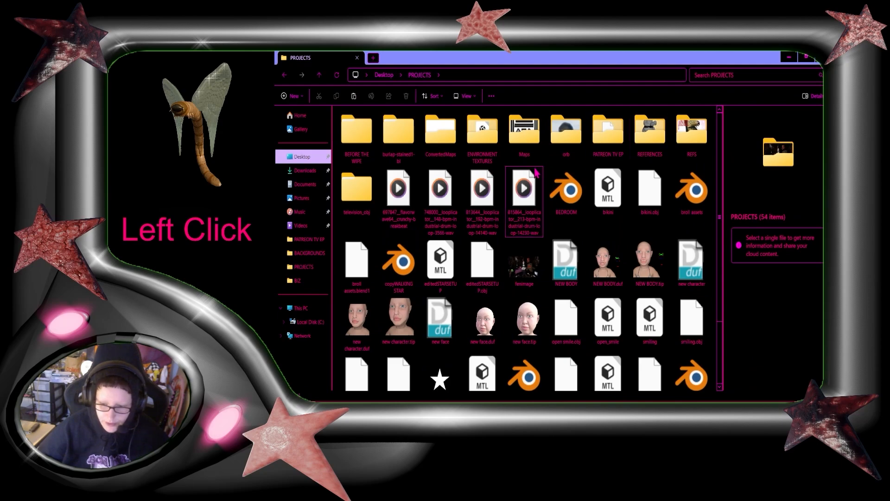
Import the character star pose.obj file from the PATREON TV EP folder into the Blender scene
left_click(625, 135)
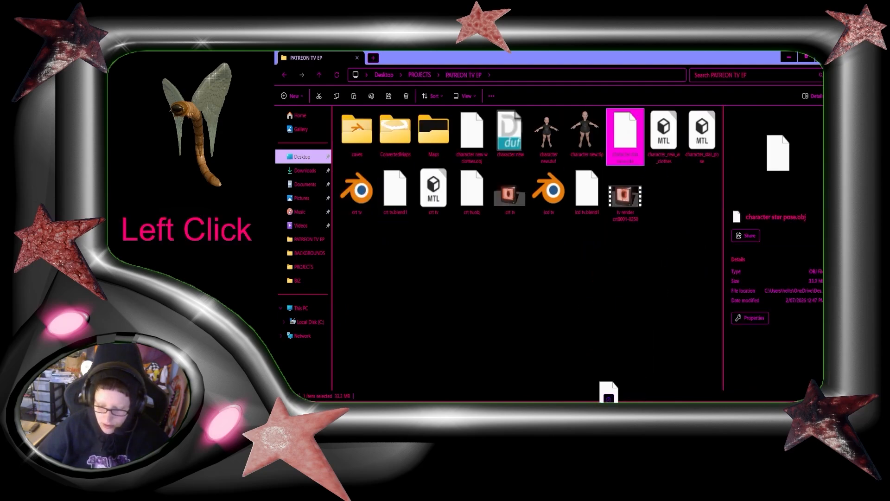
left_click_drag(609, 392, 525, 225)
left_click(518, 390)
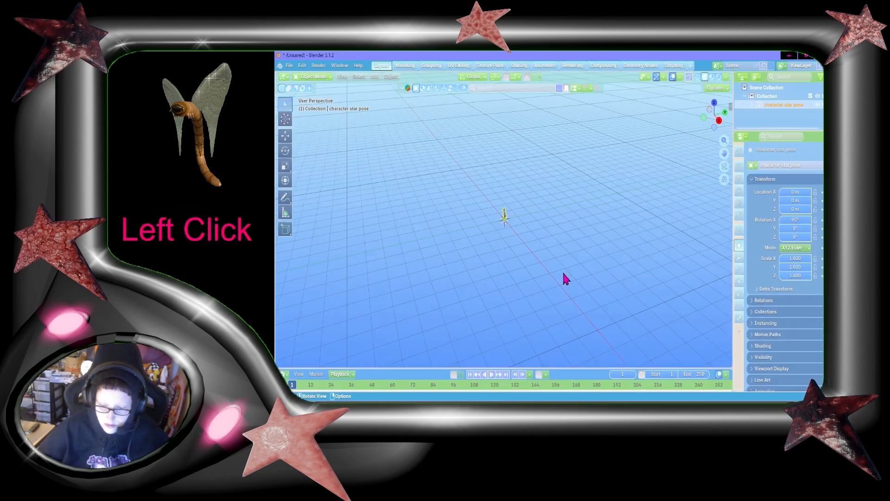
Scale the imported character up uniformly to about 25.5 in the Blender viewport
key("s")
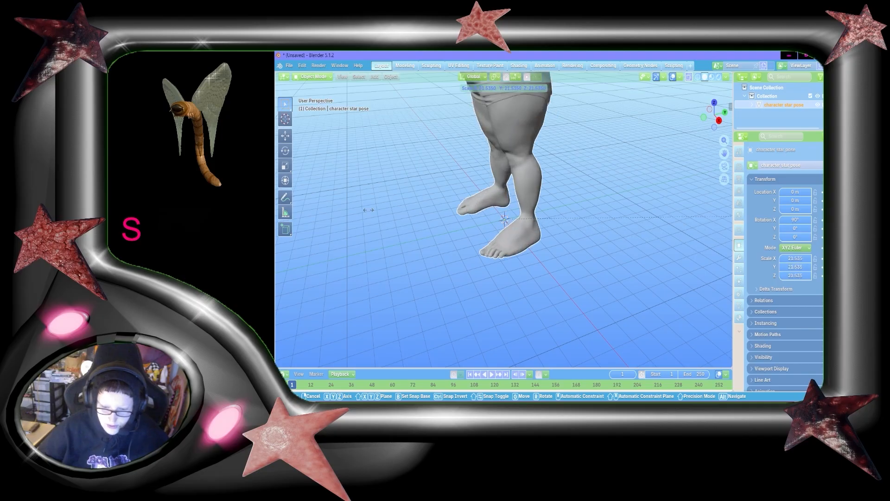
left_click(507, 205)
scroll(508, 205, "down", 5)
middle_click_drag(509, 205, 523, 194)
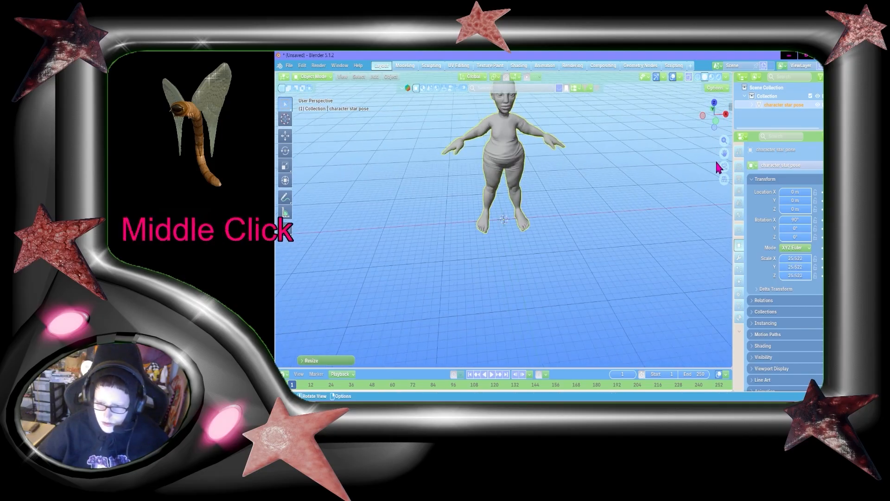
left_click_drag(724, 153, 726, 239)
scroll(643, 203, "up", 2)
scroll(642, 209, "up", 3)
middle_click_drag(625, 199, 613, 189)
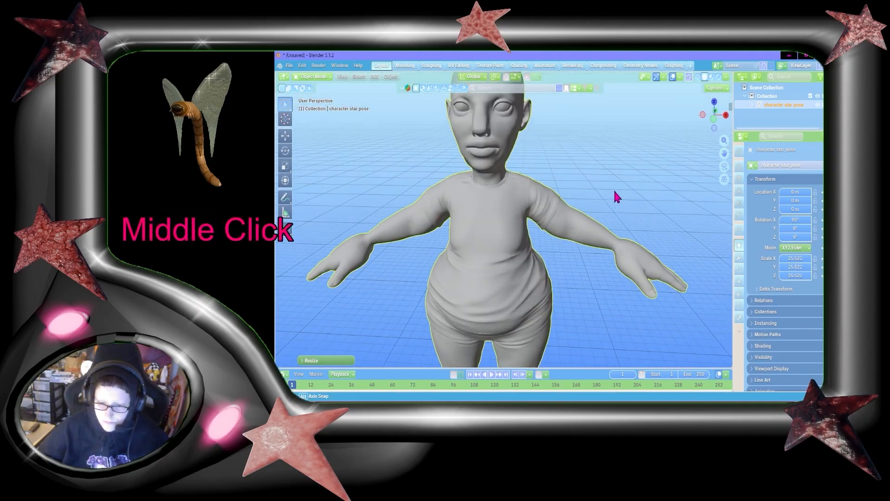
Switch the viewport to Material Preview shading and inspect the textured character's face
left_click(713, 77)
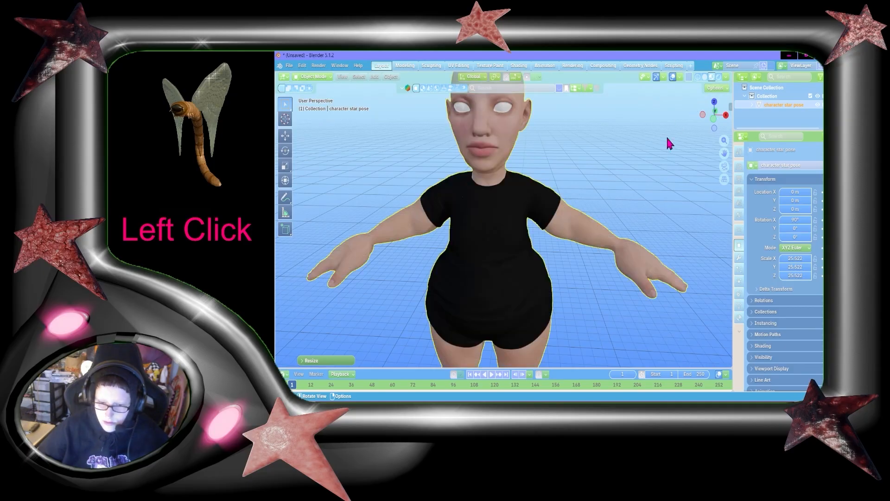
middle_click_drag(651, 160, 599, 165)
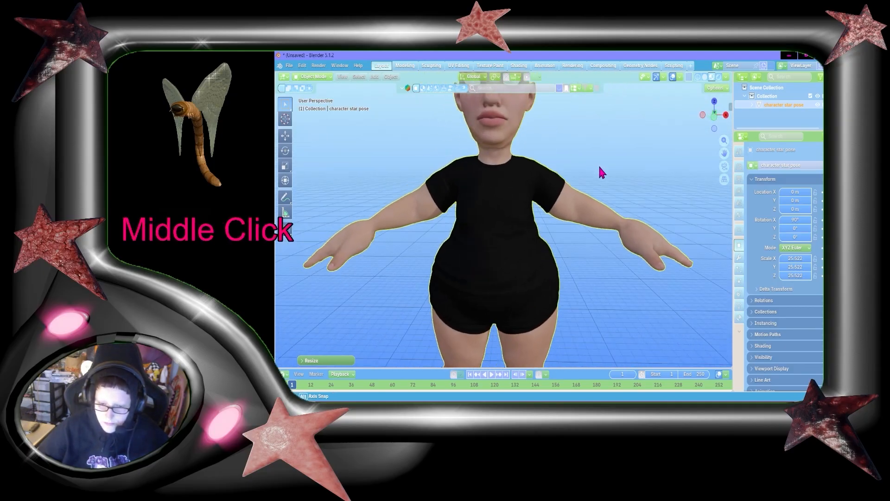
scroll(713, 168, "up", 6)
scroll(715, 148, "down", 4)
scroll(717, 131, "up", 3)
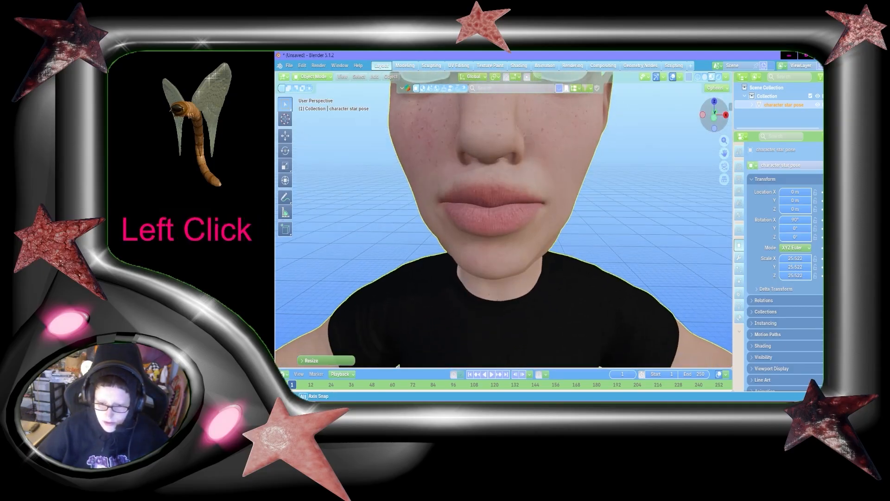
scroll(680, 151, "down", 5)
left_click_drag(724, 150, 734, 112)
Switch back to DAZ Studio and apply the 3DU Face Control ADD without Camera script to the figure
left_click(790, 57)
left_click(607, 404)
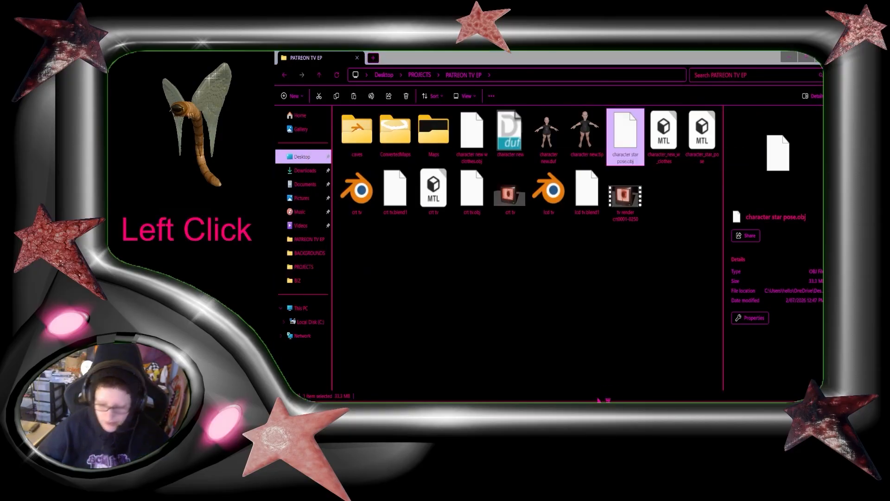
left_click(432, 172)
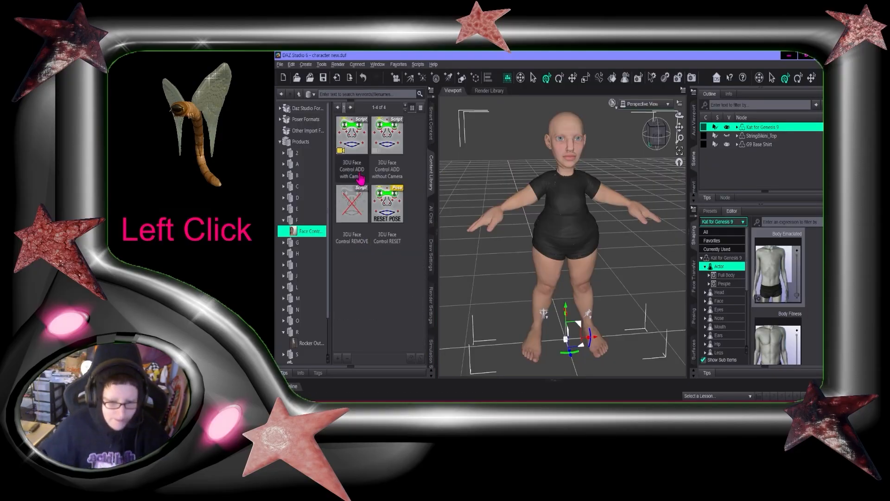
left_click(396, 172)
scroll(575, 241, "down", 5)
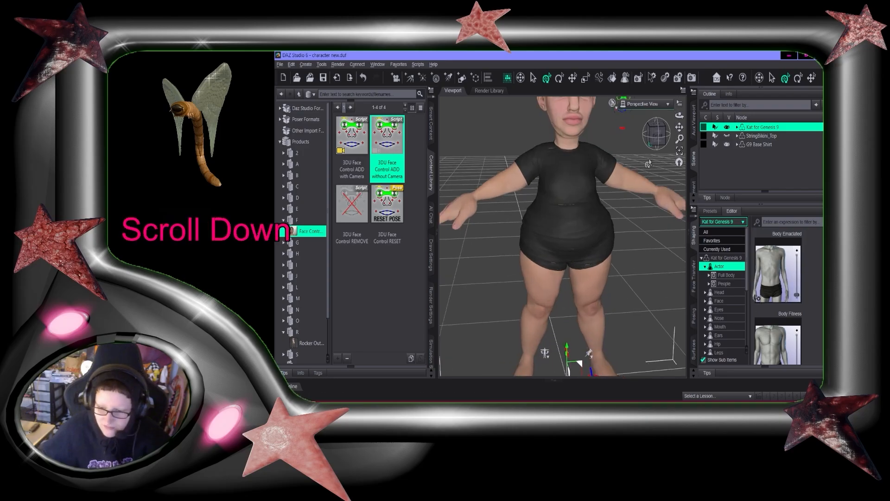
left_click_drag(680, 127, 603, 231)
scroll(563, 236, "down", 3)
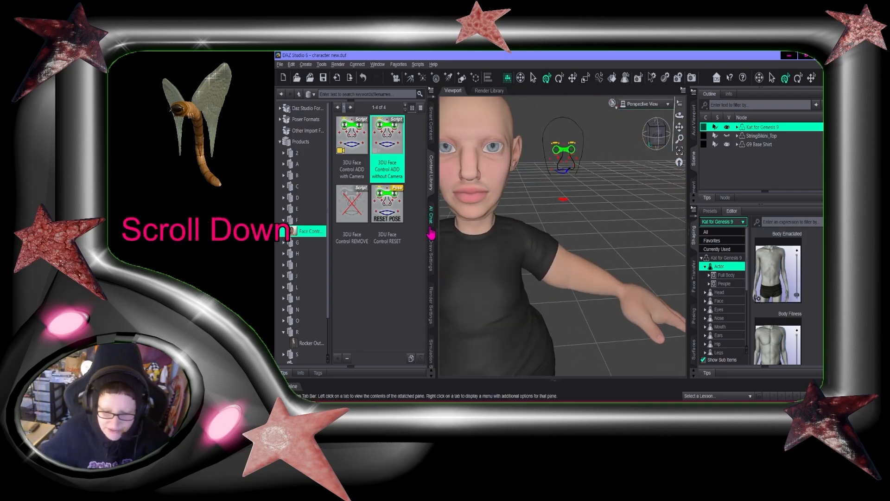
left_click_drag(679, 127, 709, 171)
scroll(639, 197, "down", 2)
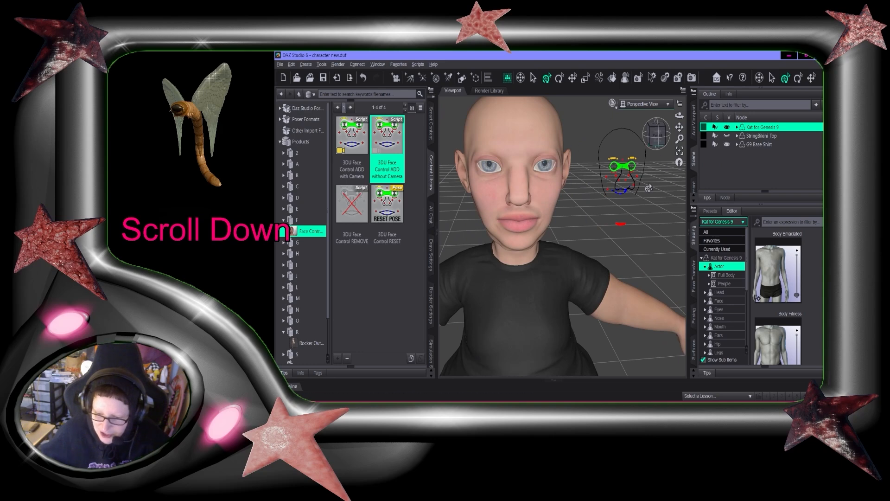
left_click_drag(665, 129, 659, 136)
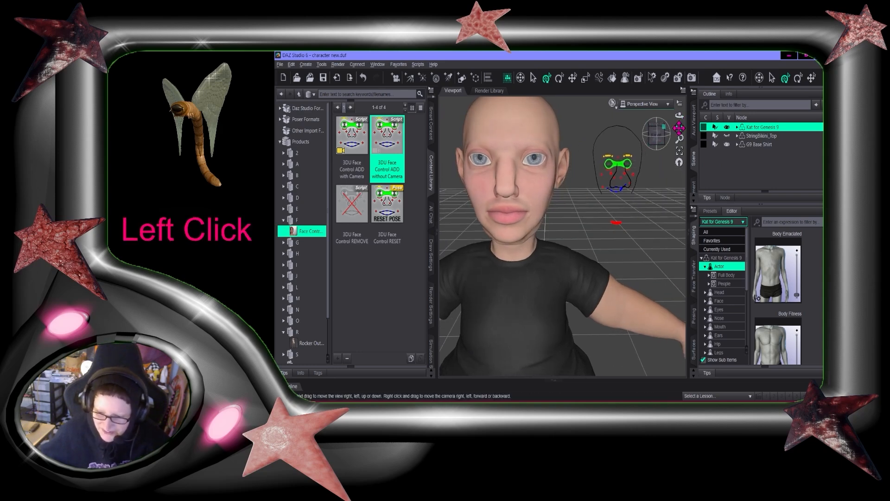
left_click_drag(679, 127, 680, 137)
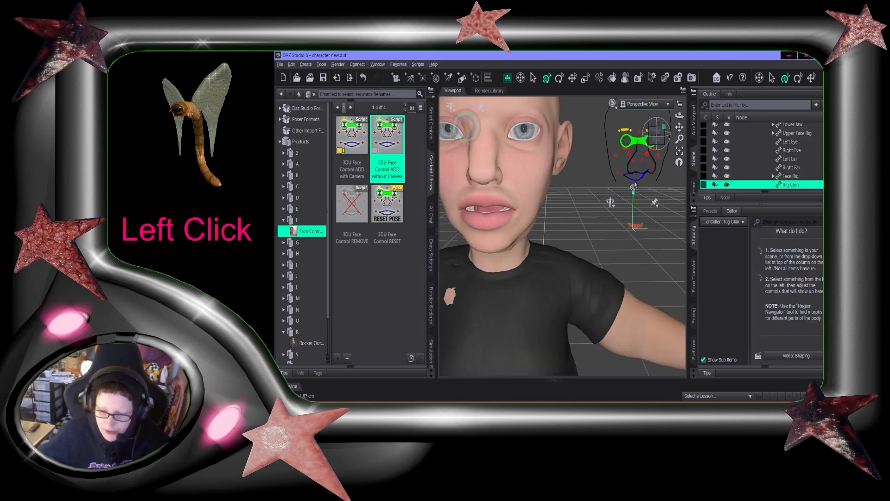
mouse_move(635, 186)
left_mouse_down()
mouse_move(635, 202)
mouse_move(635, 182)
left_mouse_up()
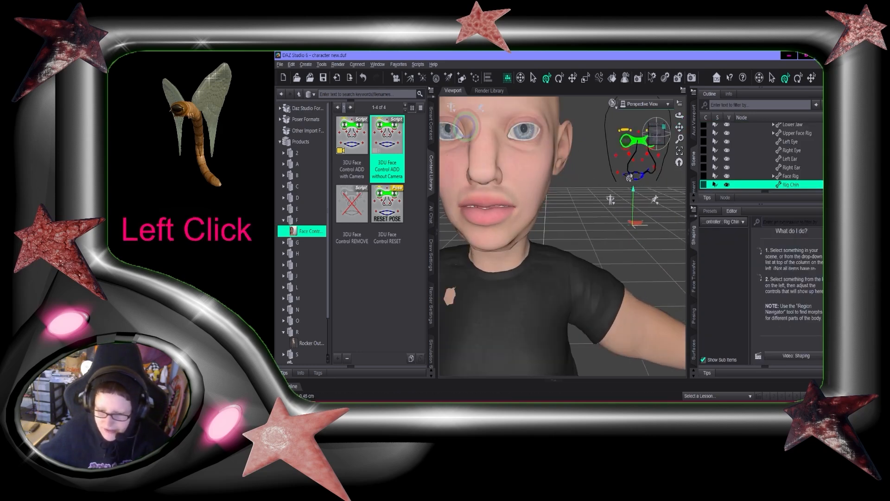
Try moving a lip control of the face rig, then undo the change
left_click(640, 152)
left_click(633, 126)
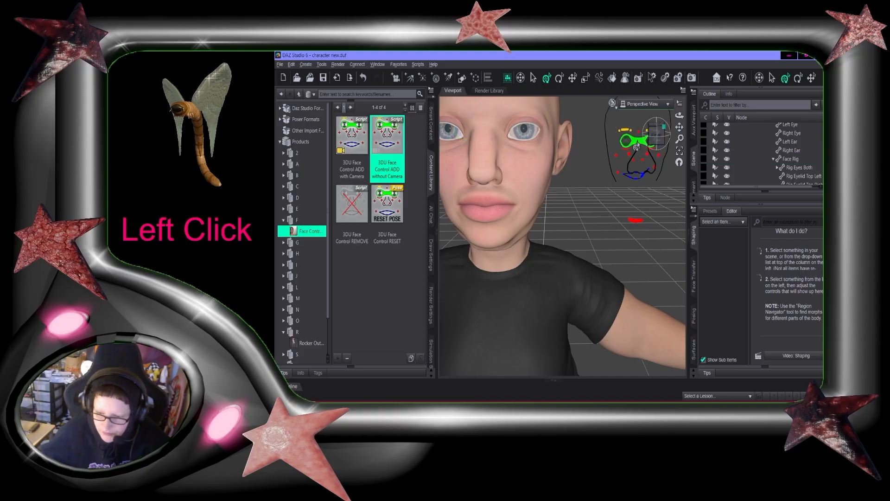
left_click(637, 146)
left_click(635, 220)
left_click(635, 201)
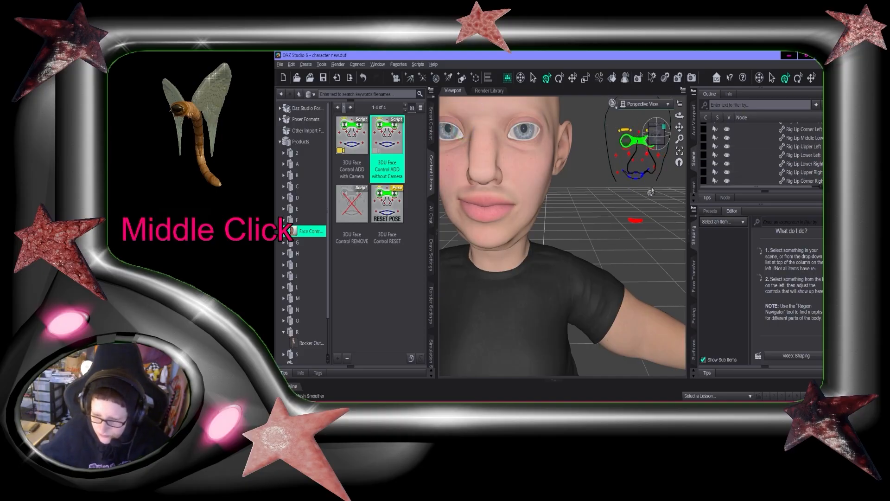
middle_click_drag(634, 202, 623, 201)
left_click(630, 221)
left_click(627, 201)
key("ctrl+z")
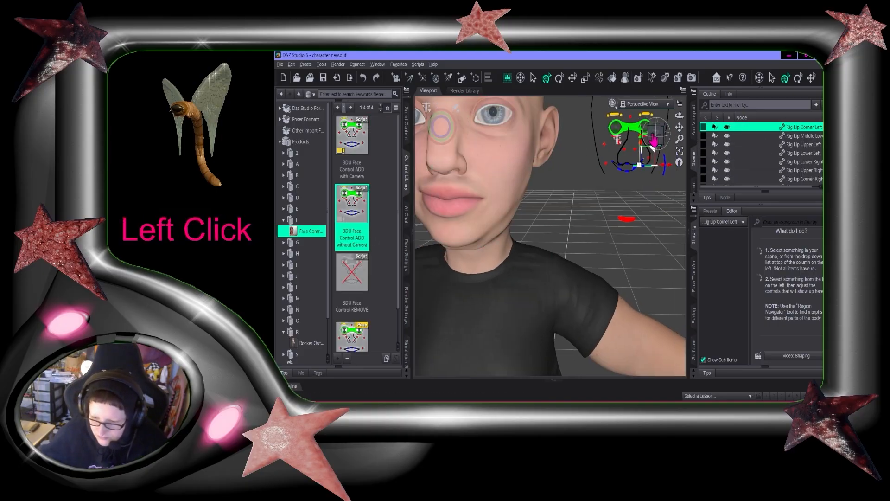
Drag the lip corner controls of the face rig to form an open-mouthed smile
middle_click_drag(653, 145, 626, 156)
scroll(548, 279, "up", 5)
left_click(548, 286)
scroll(546, 287, "up", 5)
middle_click_drag(546, 286, 566, 260)
left_click_drag(603, 242, 603, 251)
left_click(603, 247)
left_click(617, 246)
scroll(598, 241, "down", 5)
scroll(594, 241, "up", 5)
left_click(656, 239)
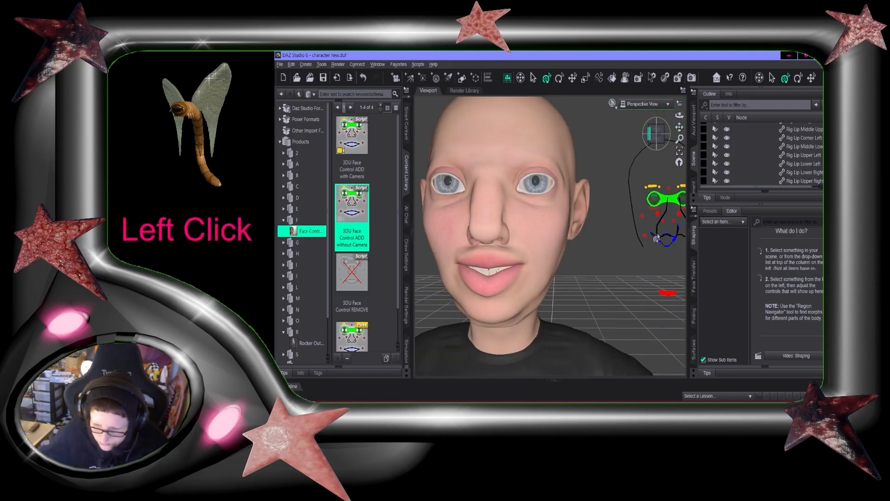
left_click_drag(679, 127, 649, 127)
scroll(640, 267, "up", 3)
scroll(641, 269, "down", 6)
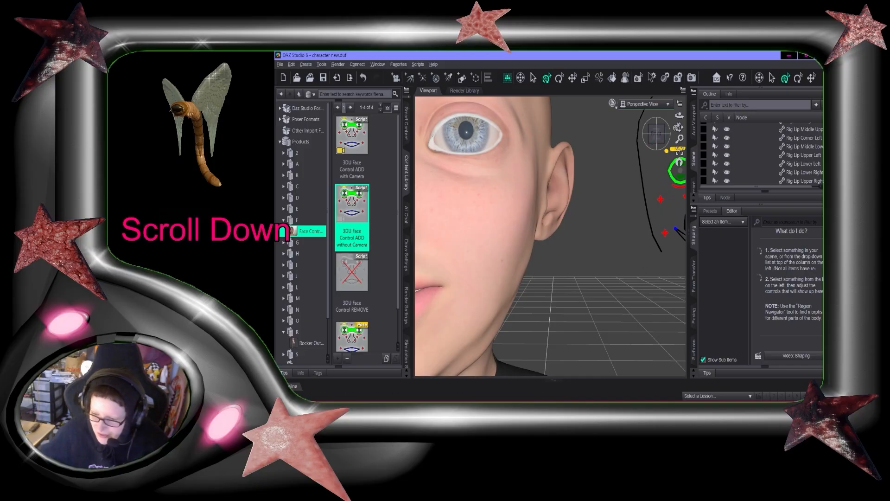
scroll(556, 223, "down", 3)
Adjust the lower and middle lip controls of the face rig, undoing the last adjustment
left_click(557, 222)
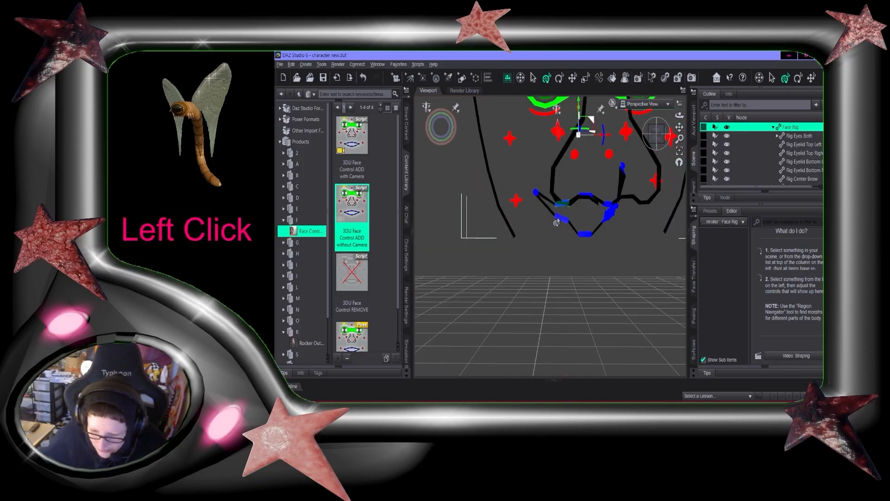
left_click(553, 214)
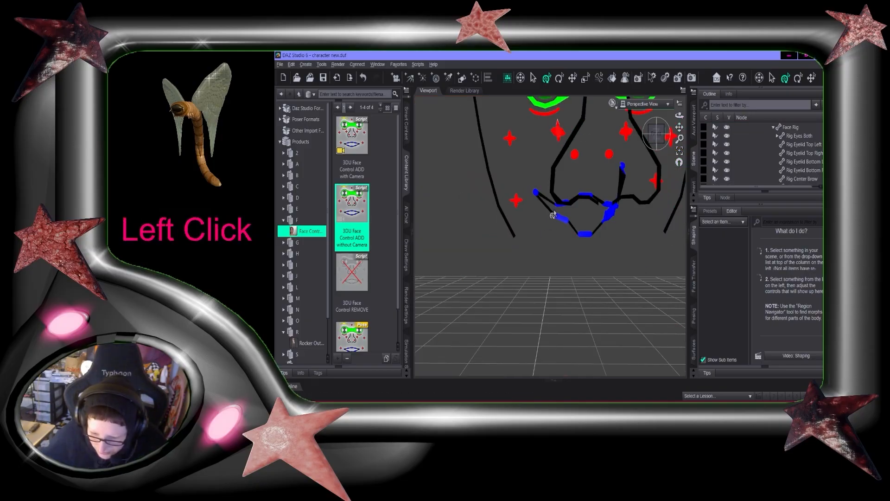
scroll(557, 212, "up", 5)
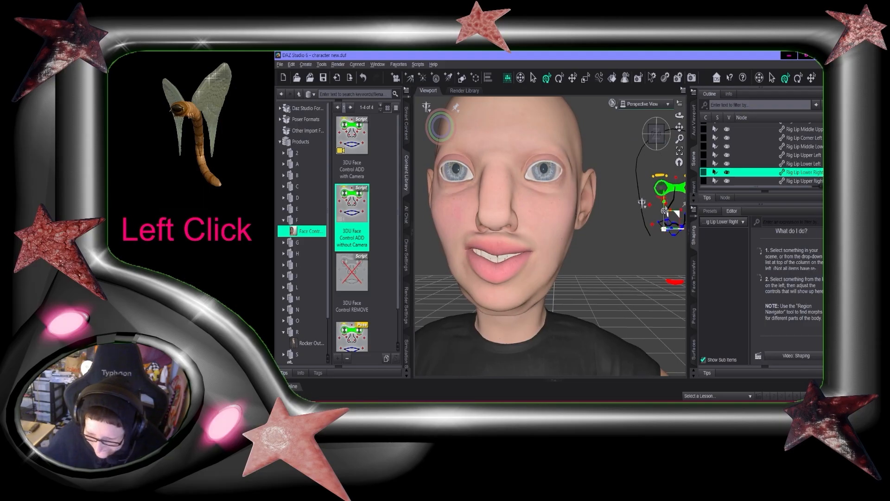
scroll(663, 227, "up", 2)
left_click(611, 168)
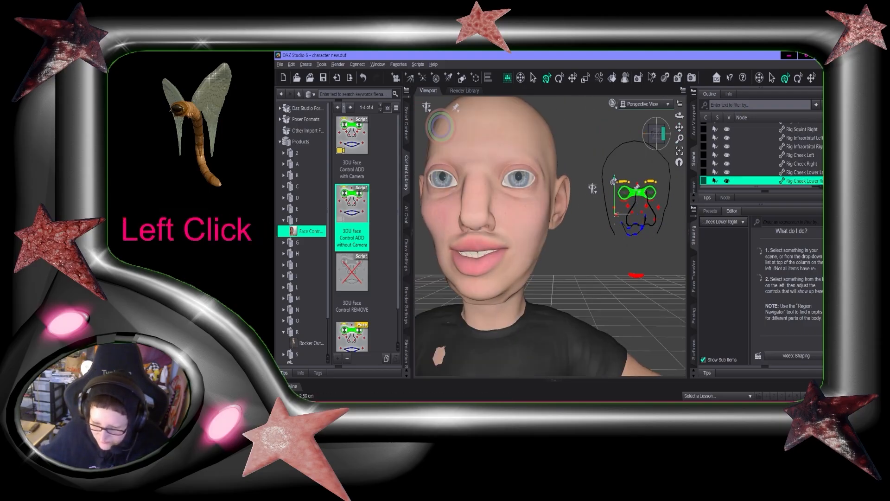
left_click(642, 224)
scroll(641, 214, "up", 4)
left_click(613, 199)
scroll(635, 213, "down", 5)
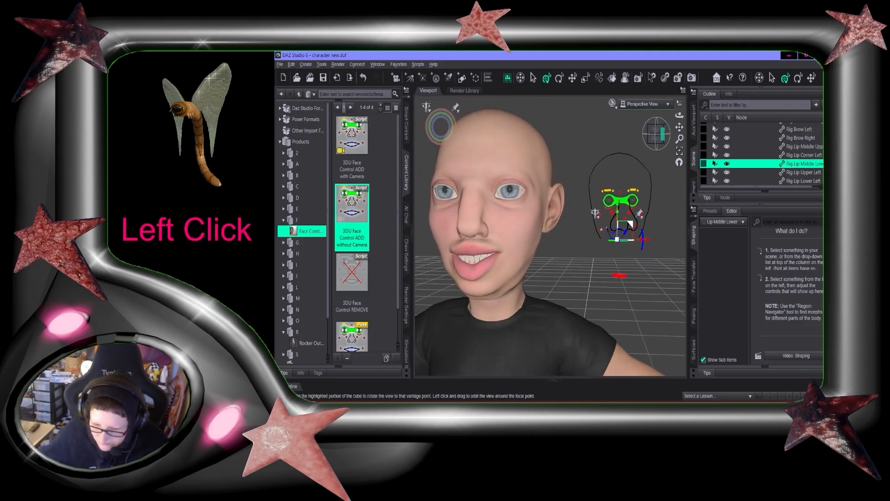
scroll(658, 221, "up", 6)
left_click(658, 222)
scroll(659, 185, "up", 3)
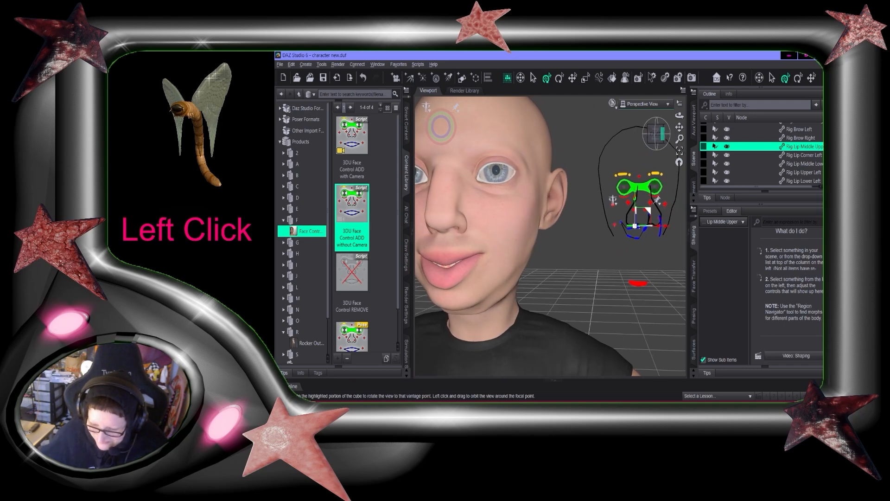
left_click(648, 146)
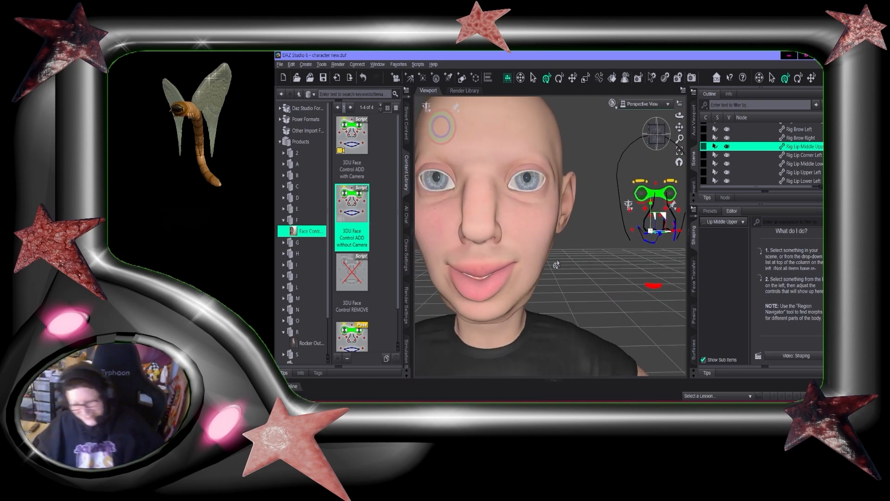
scroll(550, 231, "up", 3)
scroll(551, 232, "down", 3)
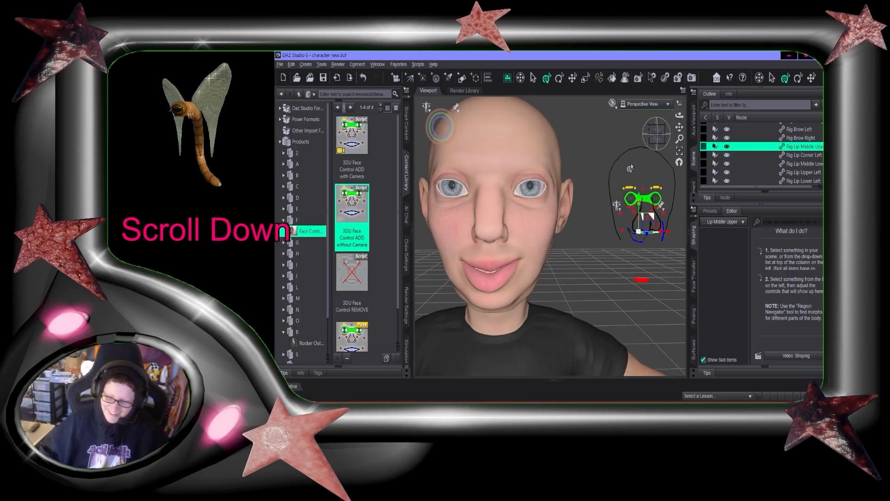
key("ctrl+z")
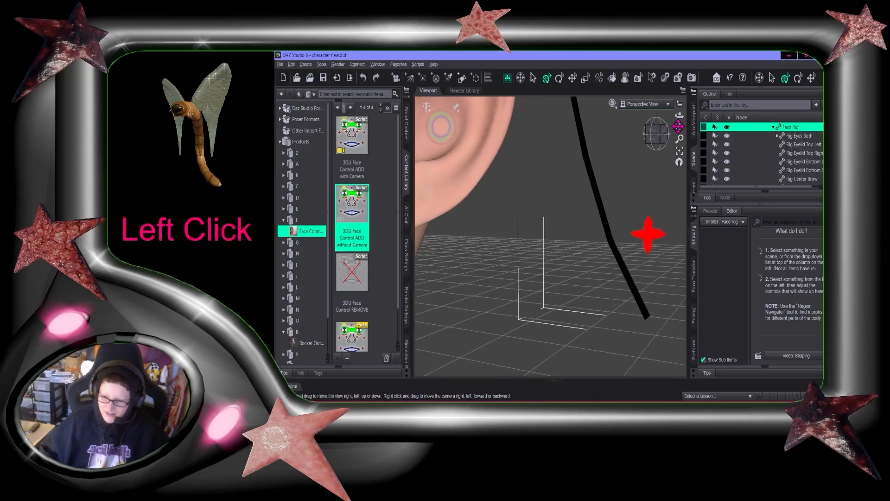
Reposition the upper right lip control of the face rig to refine the mouth shape
left_click(671, 135)
left_click_drag(679, 127, 476, 67)
left_click(555, 173)
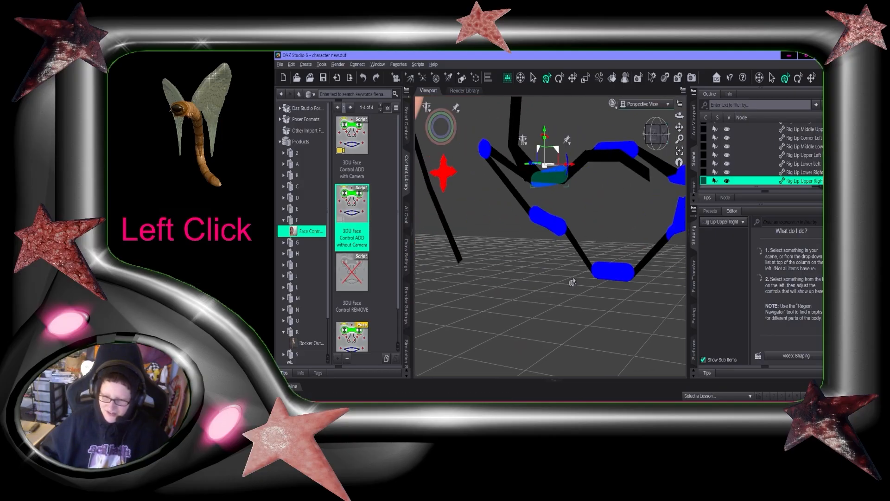
scroll(554, 173, "up", 5)
left_click_drag(655, 134, 693, 127)
scroll(576, 241, "up", 3)
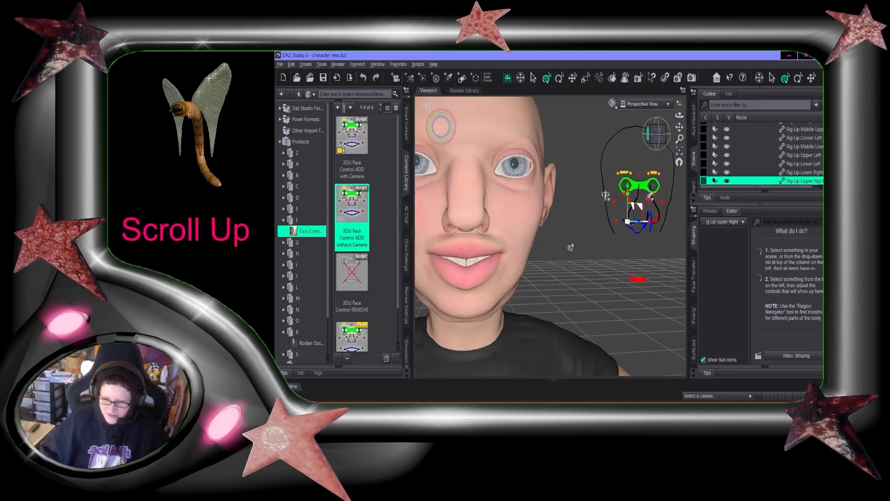
left_click_drag(629, 189, 627, 197)
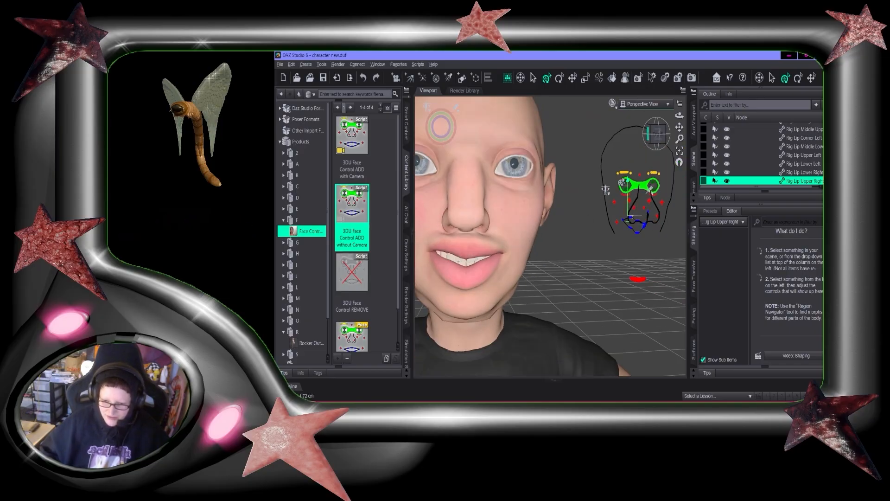
left_click(630, 225)
left_click(638, 222)
scroll(608, 278, "up", 3)
left_click_drag(656, 134, 668, 133)
left_click_drag(662, 203, 661, 198)
left_click(624, 234)
mouse_move(656, 134)
left_mouse_down()
mouse_move(647, 134)
mouse_move(659, 134)
left_mouse_up()
left_click(619, 238)
left_click(654, 156)
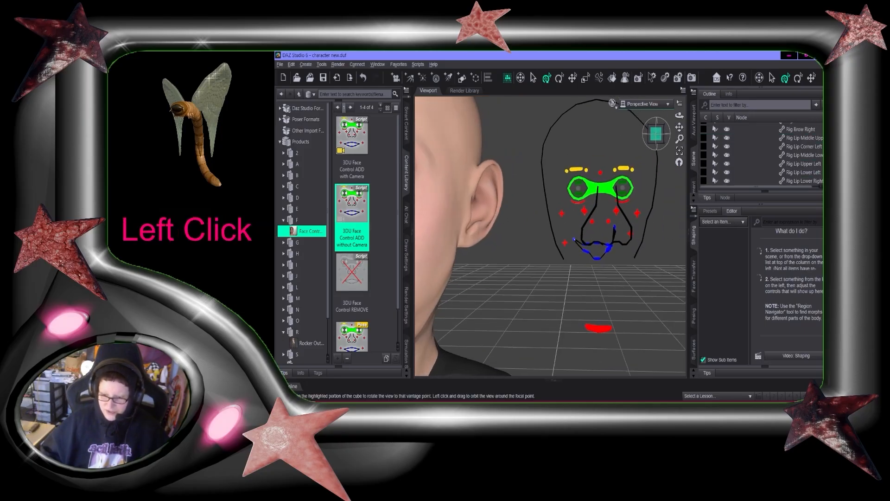
Adjust the lower right lip control and neighbouring lip rig points, undoing the last change
scroll(642, 207, "up", 4)
scroll(617, 204, "down", 8)
left_click(597, 243)
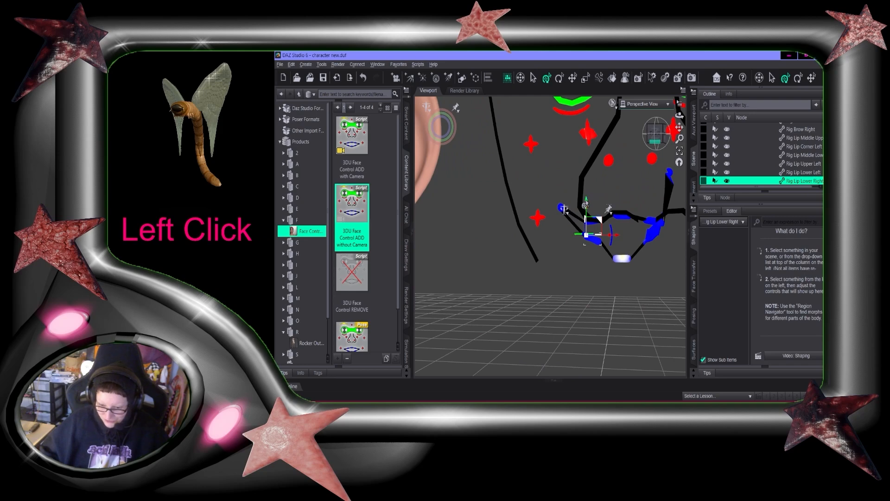
left_click_drag(586, 203, 586, 215)
scroll(576, 222, "up", 5)
scroll(575, 227, "down", 5)
left_click(590, 243)
mouse_move(656, 134)
left_mouse_down()
mouse_move(685, 128)
mouse_move(668, 129)
left_mouse_up()
scroll(567, 249, "down", 4)
scroll(567, 249, "up", 4)
scroll(585, 245, "up", 4)
scroll(585, 244, "up", 3)
left_click(657, 135)
scroll(569, 193, "down", 4)
left_click(569, 193)
left_click(586, 238)
left_click_drag(587, 237, 576, 232)
scroll(579, 232, "up", 4)
scroll(589, 218, "down", 3)
left_click(598, 251)
scroll(583, 248, "up", 3)
key("ctrl+z")
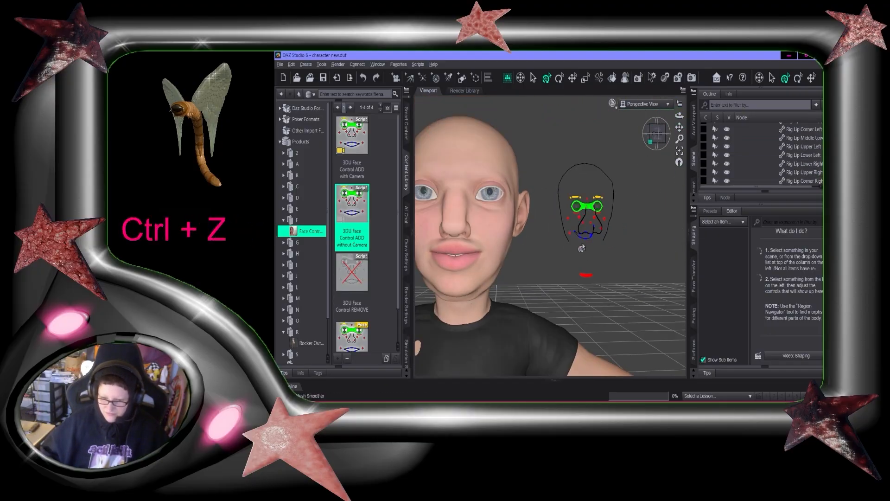
Browse the Genesis 9 Starter Essentials product in Smart Content, then return to the content library's product list
left_click(284, 243)
scroll(304, 257, "down", 3)
left_click(310, 191)
left_click(406, 124)
left_click(299, 236)
double_click(324, 227)
scroll(295, 249, "down", 3)
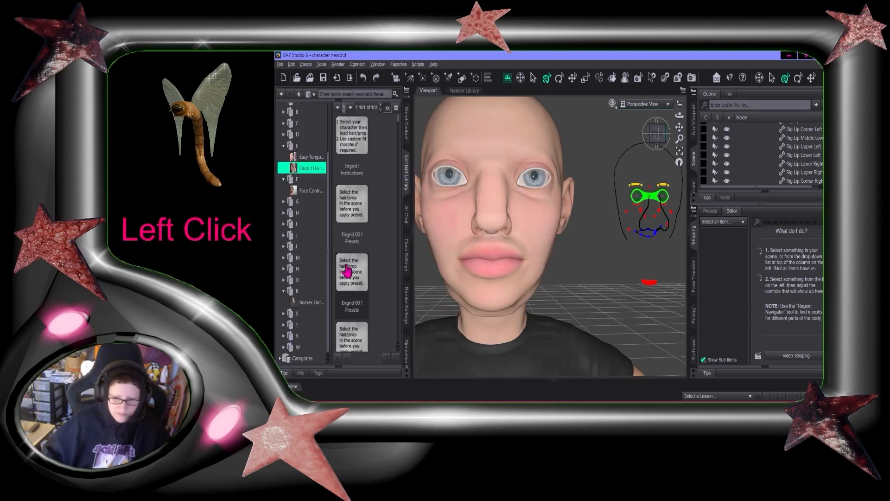
left_click(301, 142)
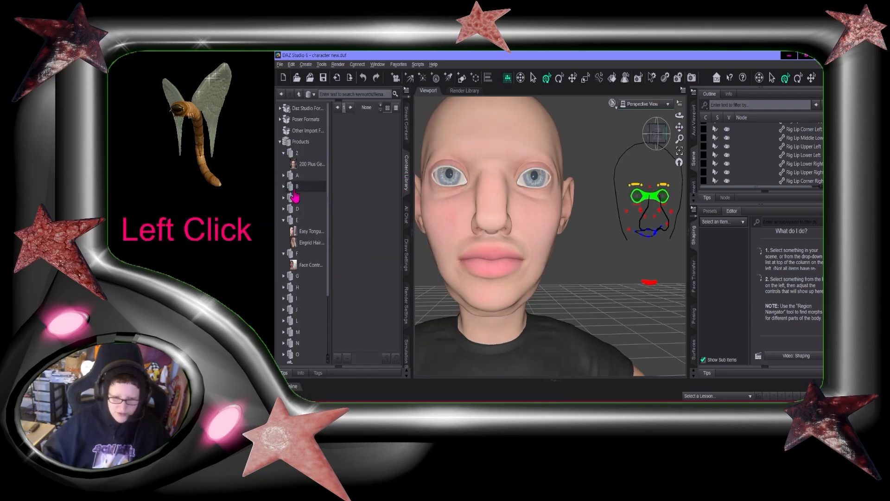
Browse the content library's product list by letter and open the CDI expression product for Genesis 9
left_click(293, 165)
scroll(343, 227, "down", 3)
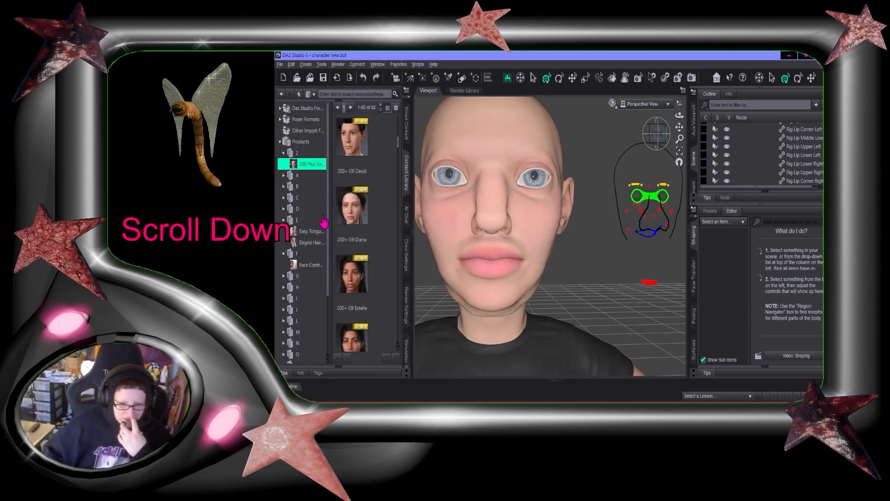
left_click(283, 177)
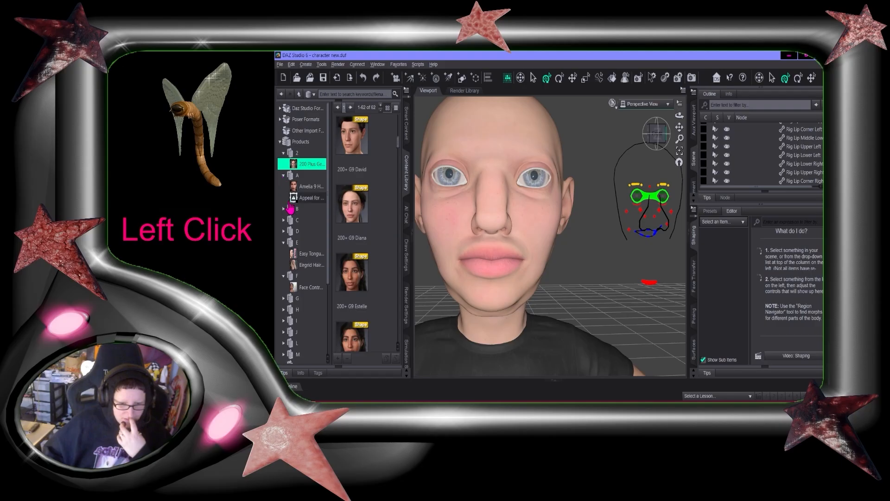
left_click(283, 210)
left_click(283, 242)
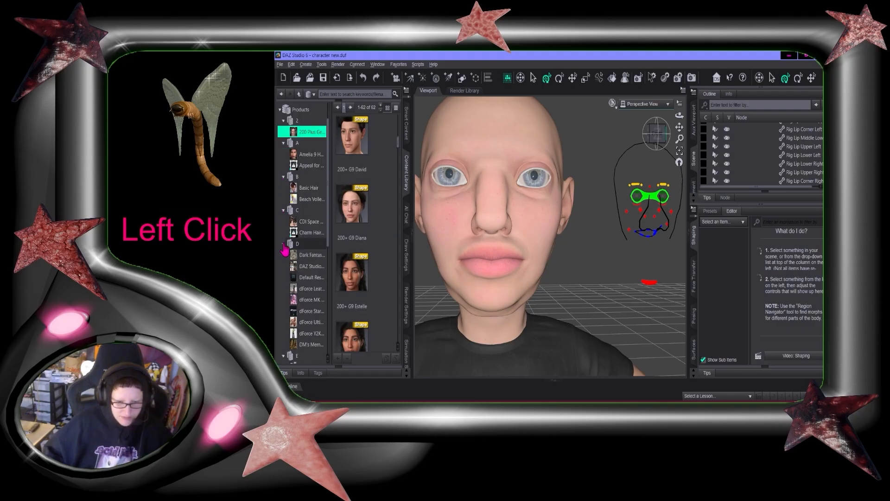
scroll(312, 298, "down", 5)
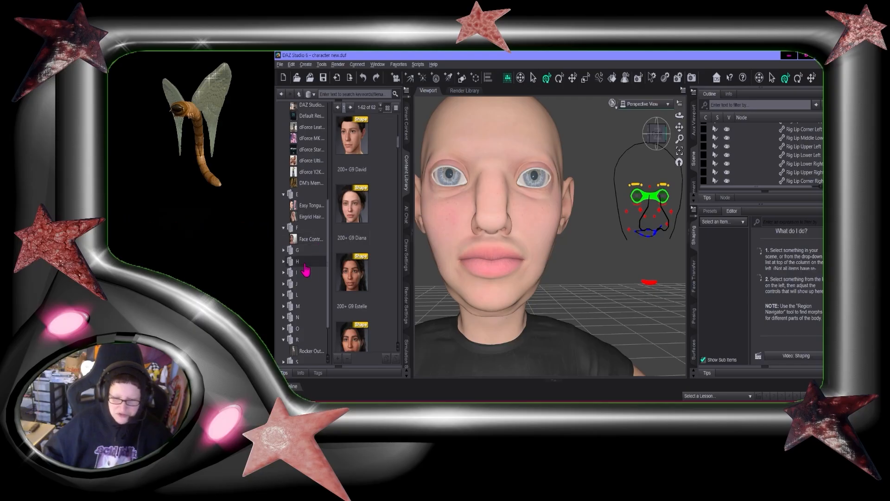
left_click(282, 252)
left_click(284, 251)
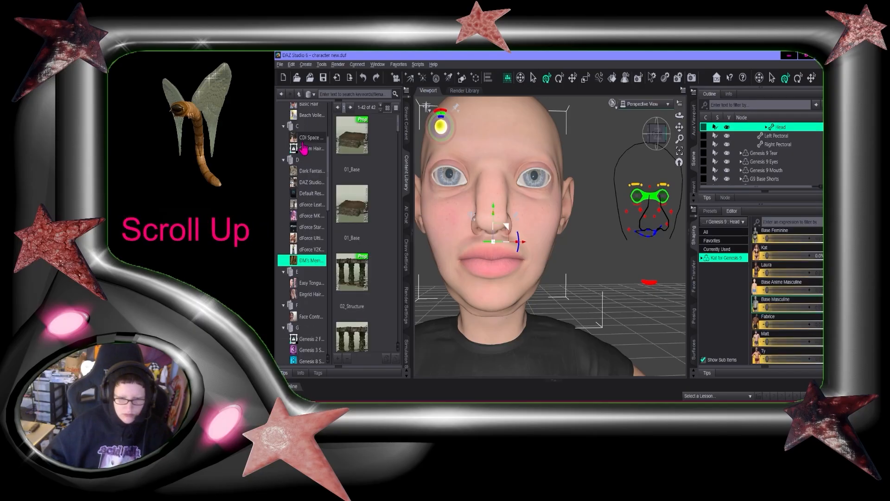
left_click(302, 139)
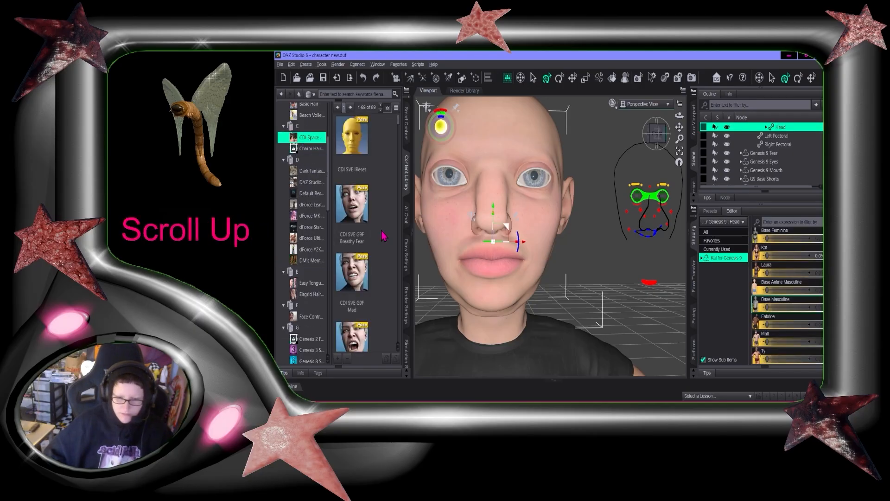
Try the Breathy Fear, Mad and Smile MouthClosed expression presets on the face, undoing each one
double_click(358, 218)
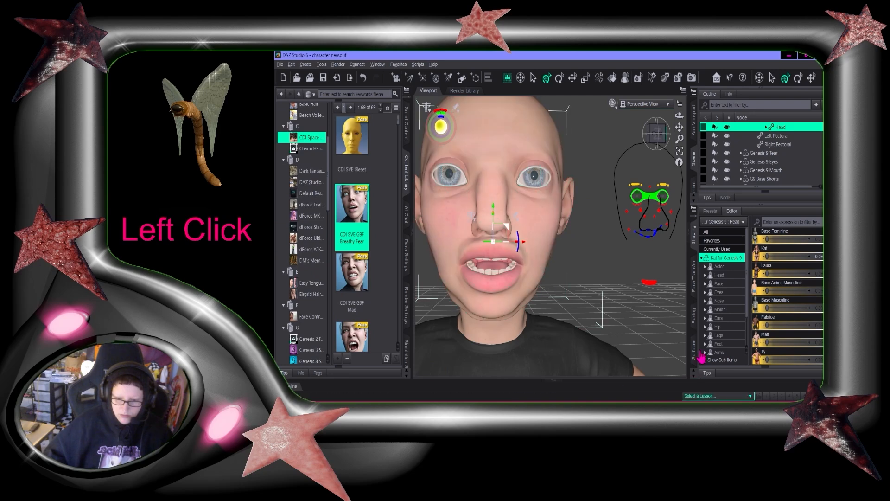
key("ctrl+z")
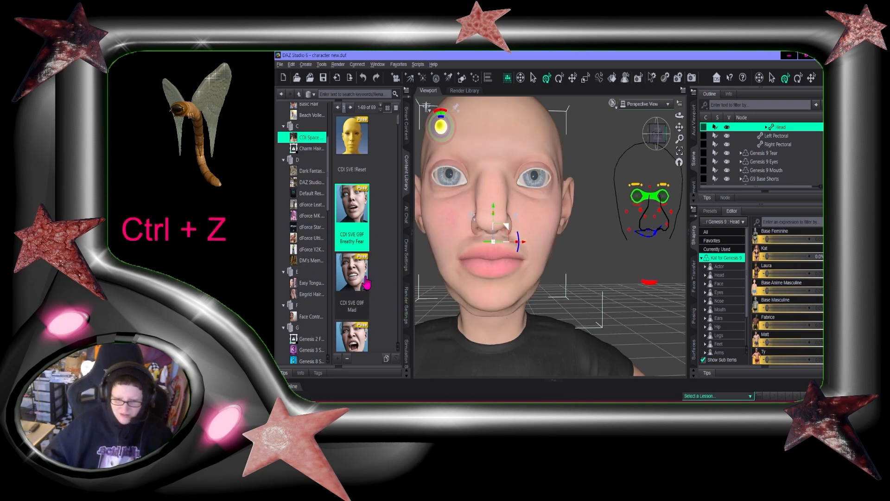
double_click(363, 283)
key("ctrl+z")
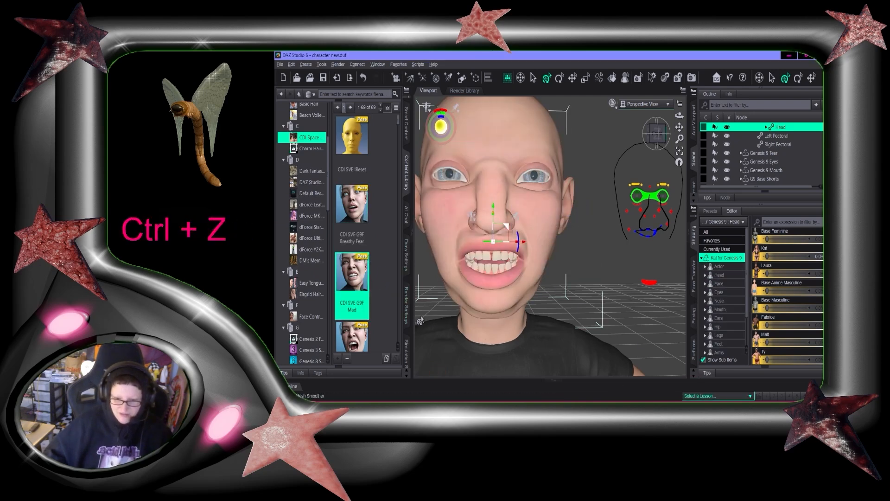
double_click(352, 336)
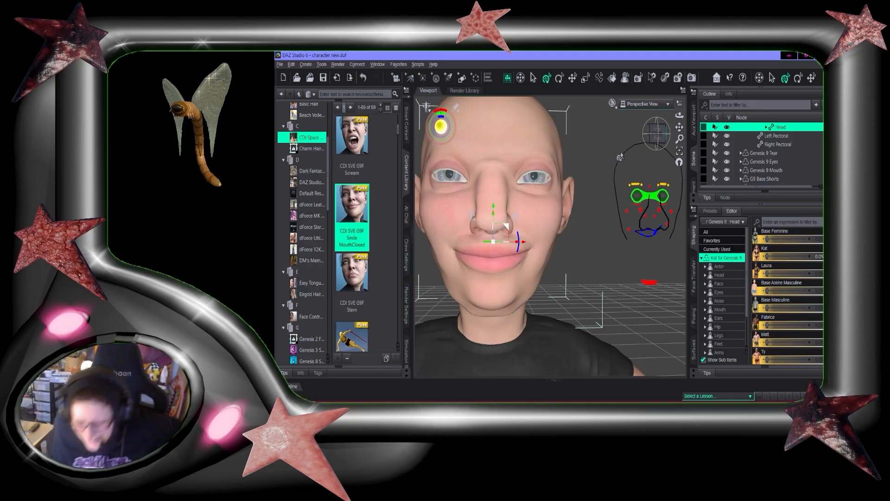
double_click(361, 280)
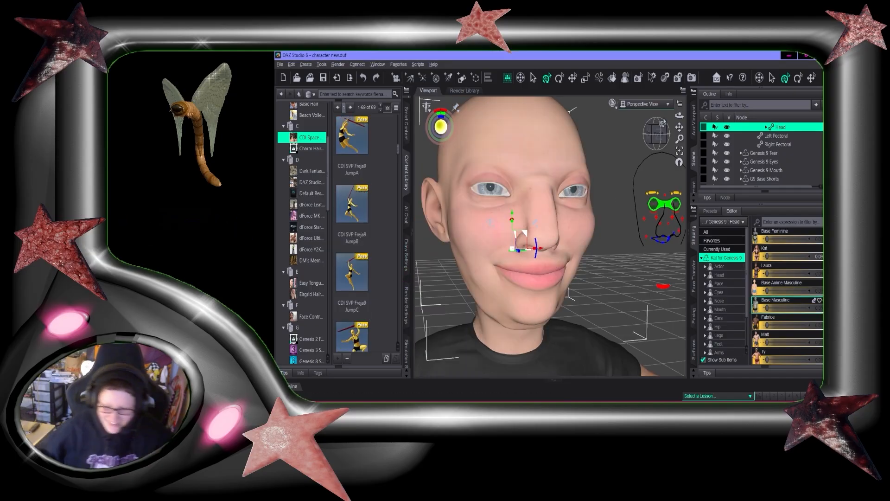
key("ctrl+z")
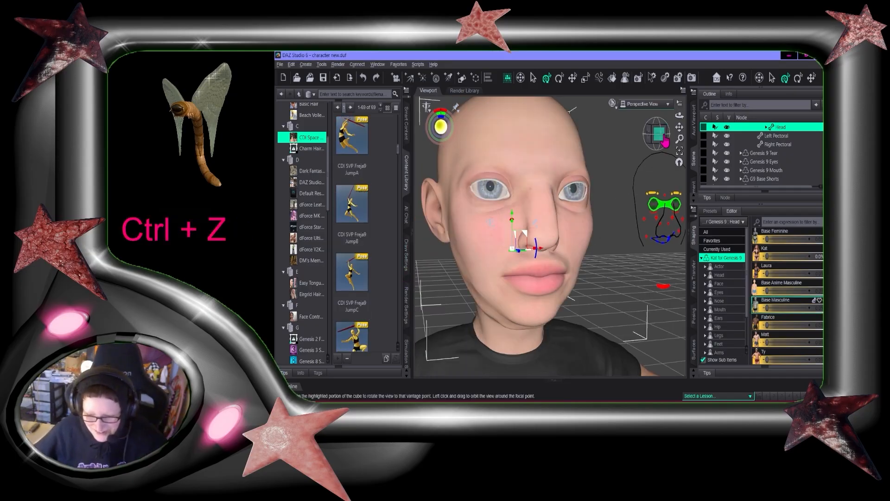
left_click(666, 140)
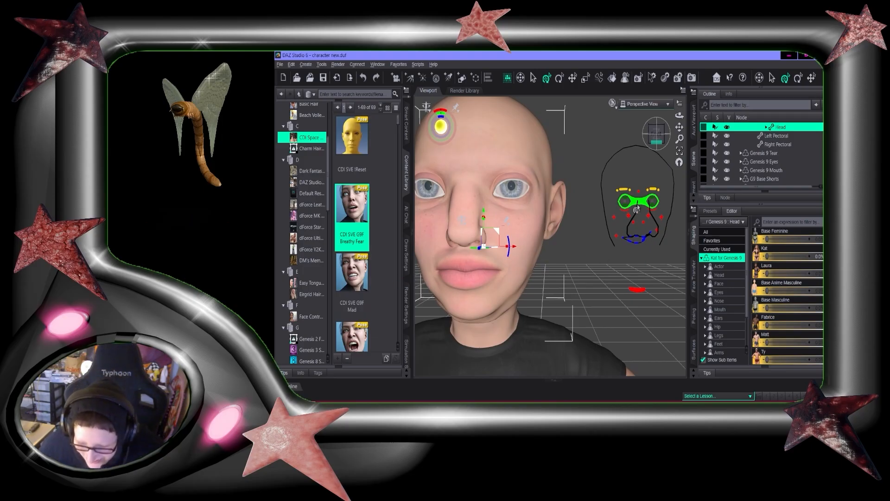
scroll(503, 245, "up", 1)
scroll(500, 246, "down", 5)
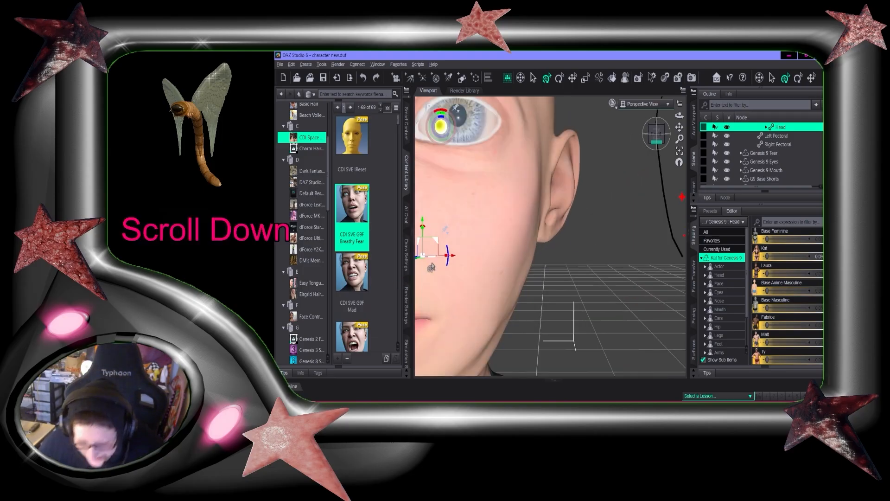
left_click(407, 121)
left_click(407, 142)
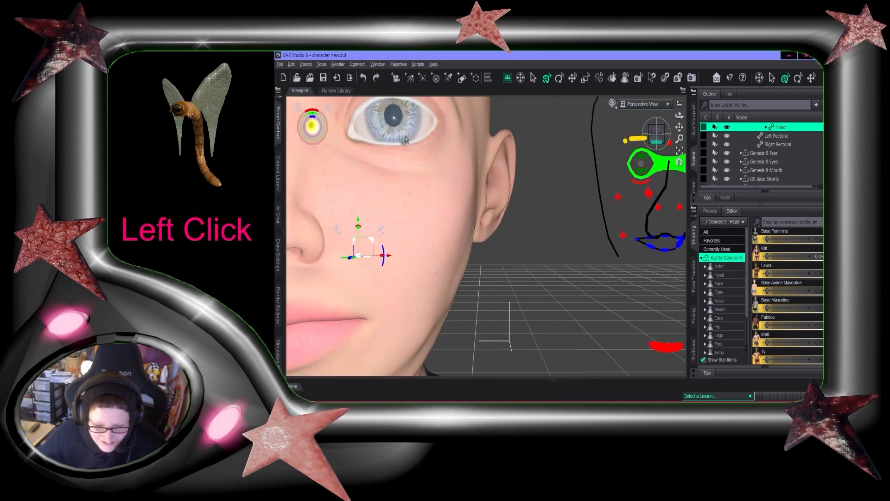
scroll(677, 133, "down", 2)
Enter Edit Mode on the imported character mesh and try hiding the linked eye geometry, undoing it
scroll(652, 196, "up", 4)
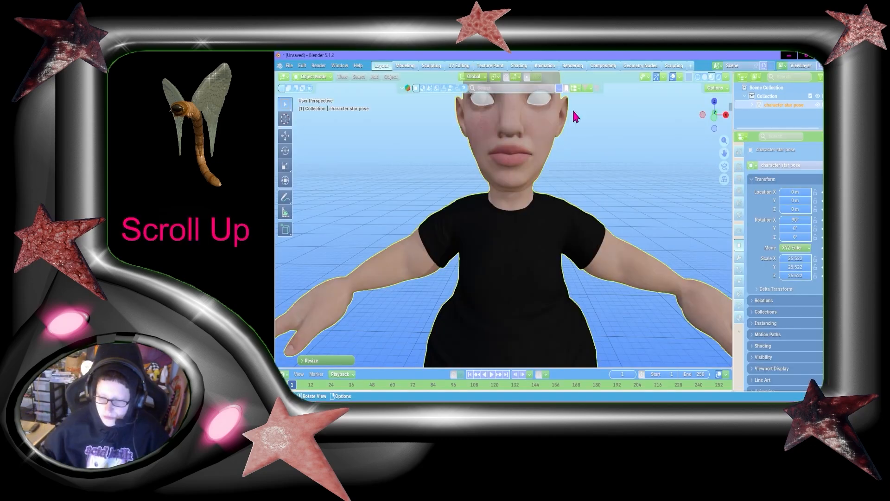
mouse_move(724, 153)
left_mouse_down()
mouse_move(724, 209)
mouse_move(726, 151)
left_mouse_up()
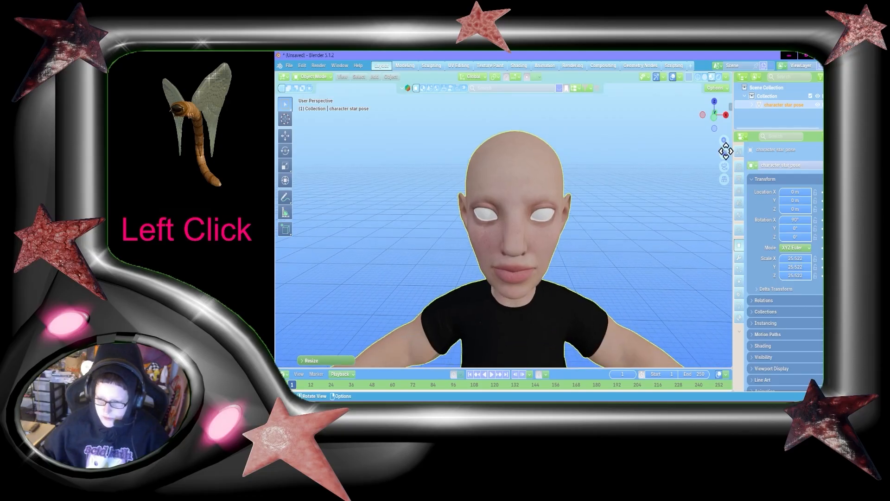
scroll(651, 185, "up", 2)
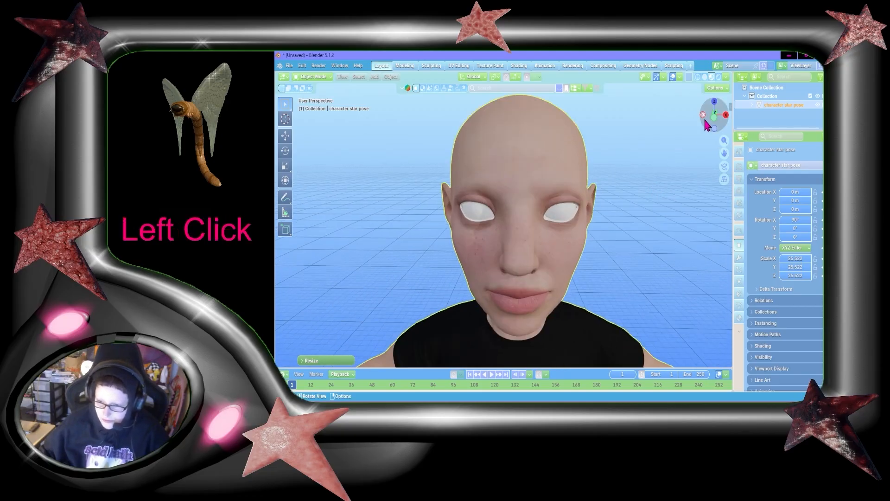
mouse_move(718, 116)
left_mouse_down()
mouse_move(717, 104)
mouse_move(718, 115)
left_mouse_up()
key("Tab")
scroll(674, 167, "up", 8)
scroll(708, 170, "down", 2)
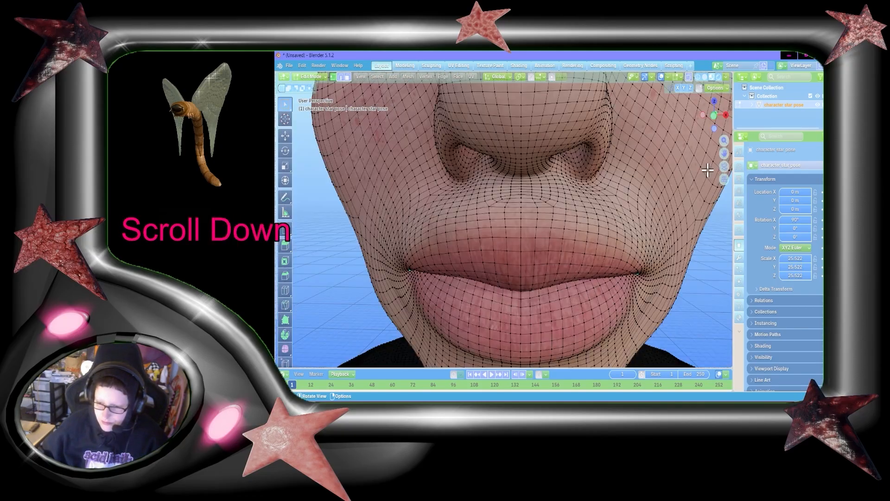
left_click_drag(725, 153, 574, 224)
key("l")
key("h")
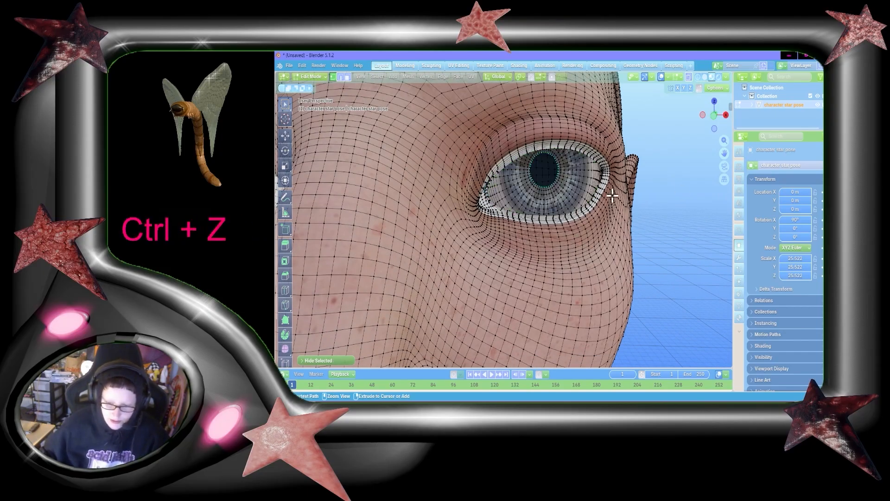
key("ctrl+z")
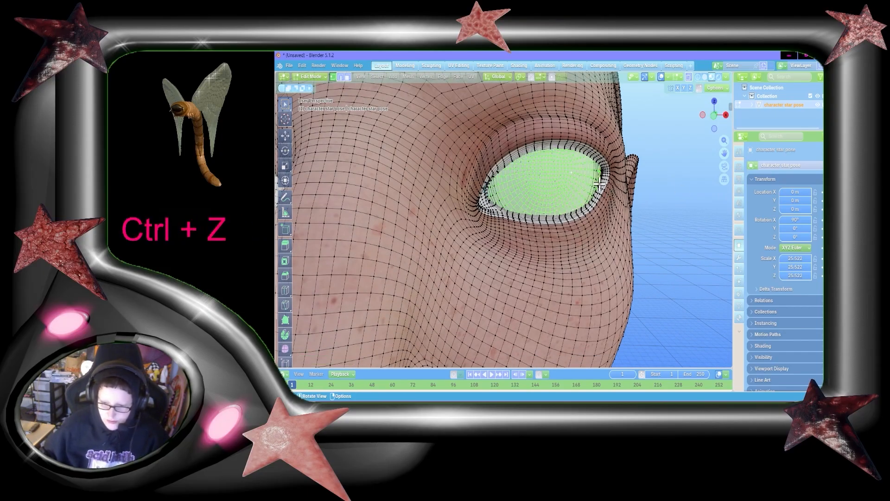
Select the eye's linked geometry and delete it from the mesh
key("h")
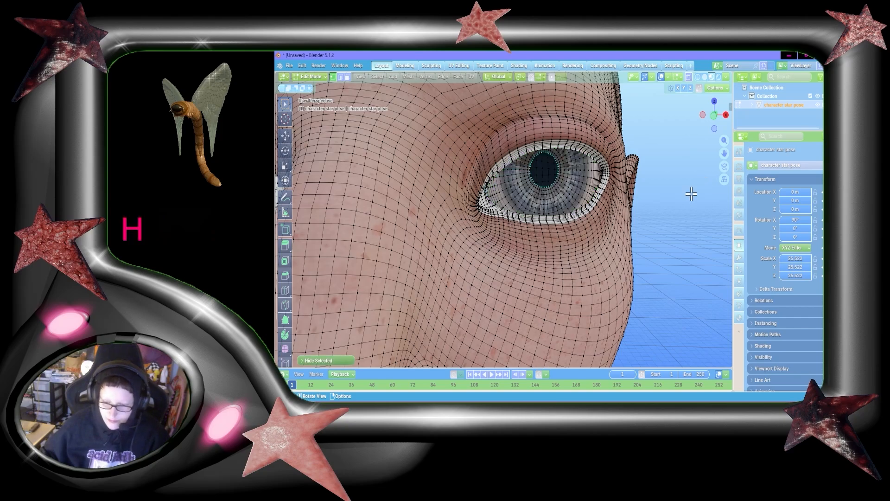
scroll(636, 223, "down", 1)
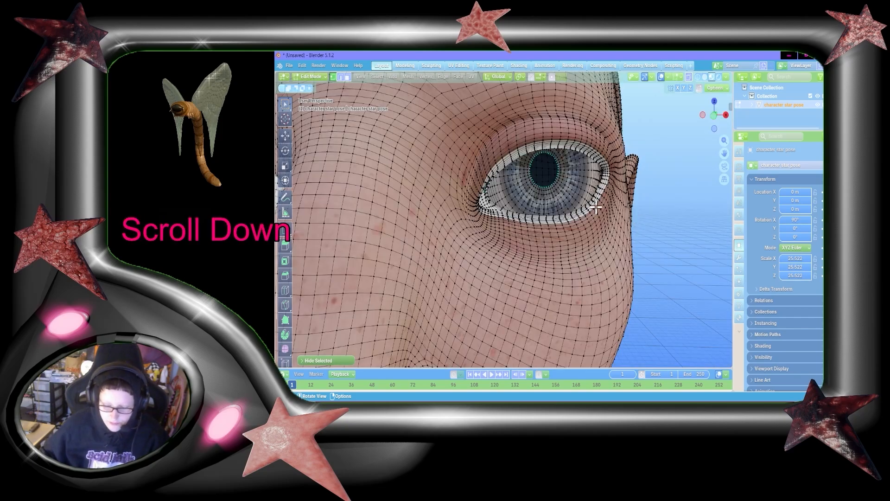
key("ctrl+z")
left_click(552, 181)
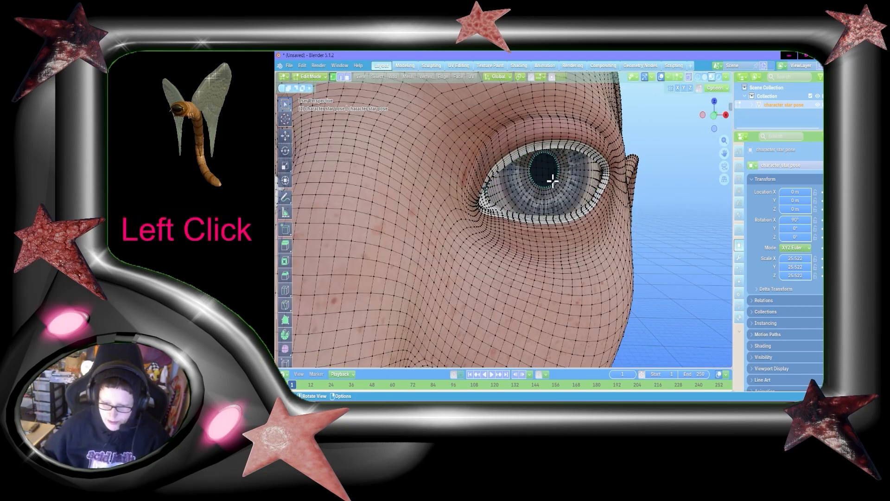
key("ctrl+l")
key("x")
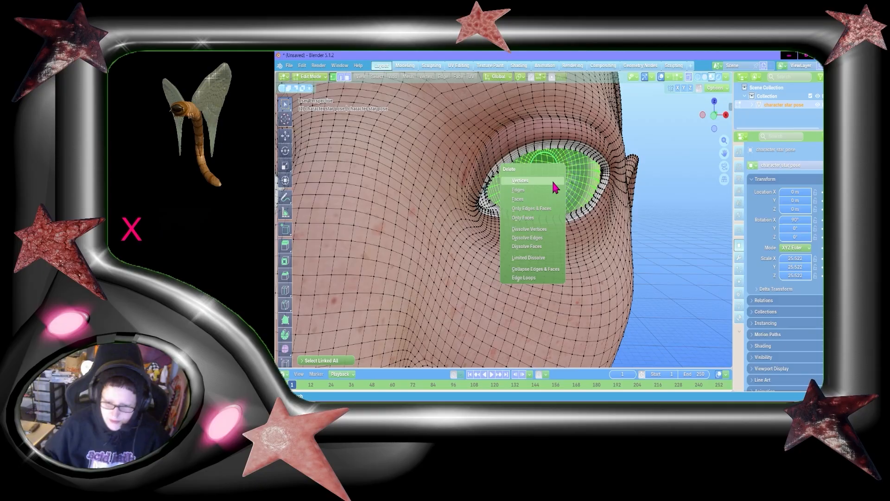
left_click(527, 195)
Select the whole mesh and separate it into objects by material
key("a")
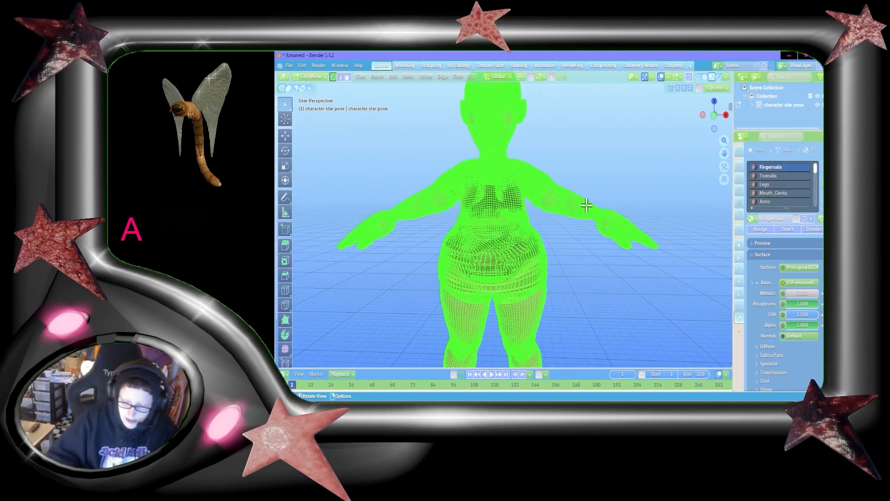
key("p")
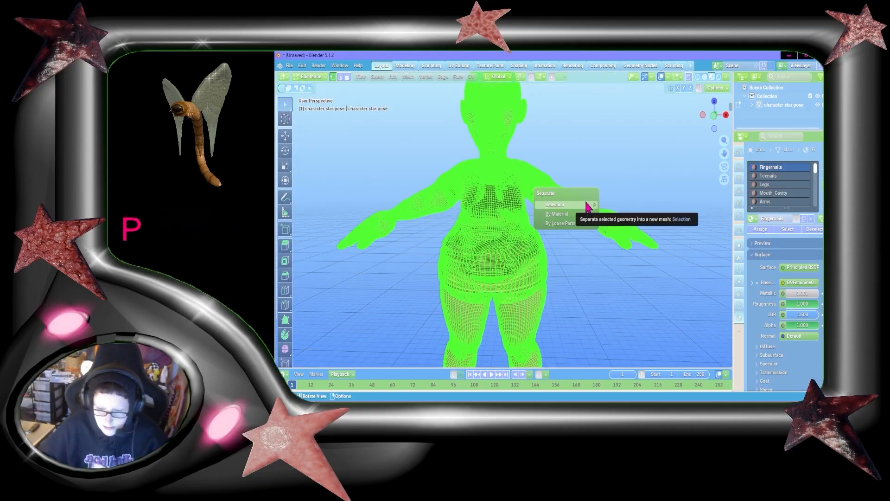
left_click(564, 216)
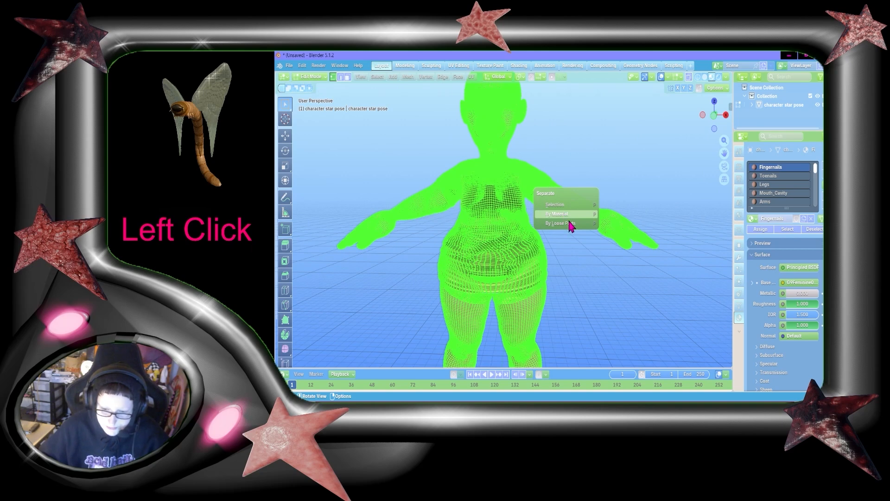
Return to Object Mode and examine the separated character objects in the outliner
key("Tab")
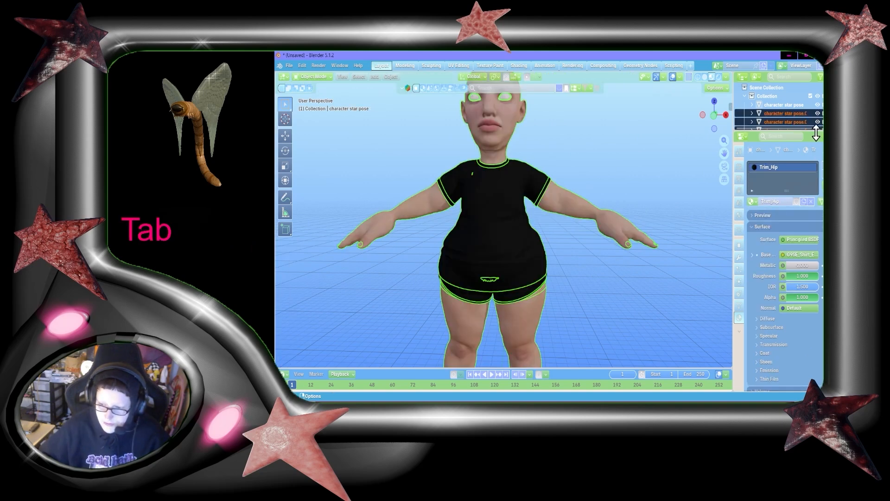
left_click_drag(816, 130, 817, 230)
left_click(777, 166)
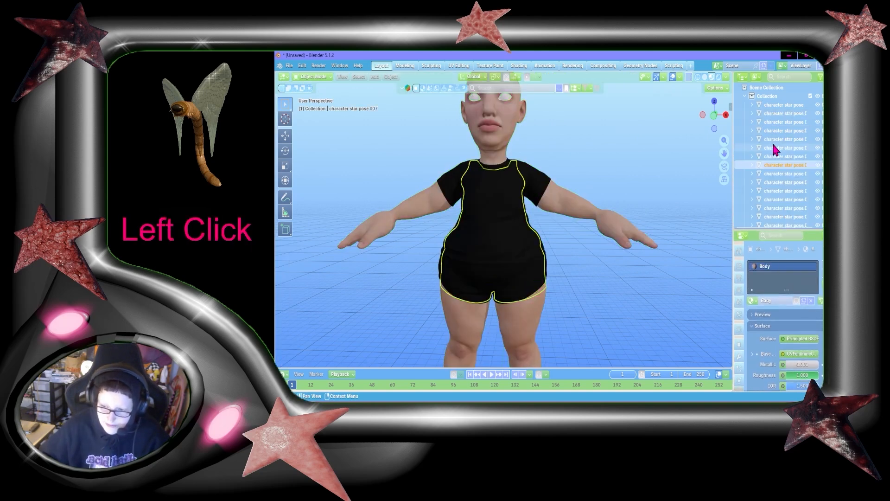
left_click(774, 147)
left_click(770, 131)
left_click(769, 199)
left_click(770, 174)
left_click(770, 155)
left_click(759, 165)
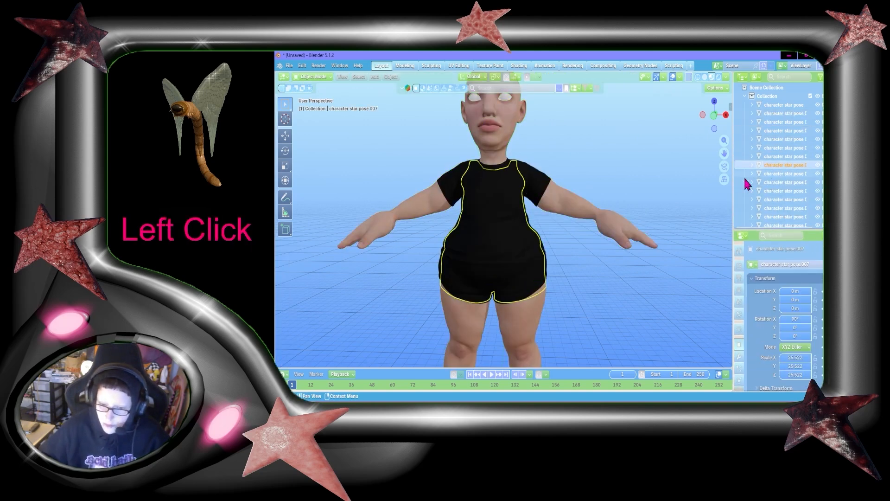
Select all the separated character objects and export them as a Wavefront OBJ file
left_click(618, 185)
scroll(618, 185, "down", 3)
scroll(763, 209, "down", 3)
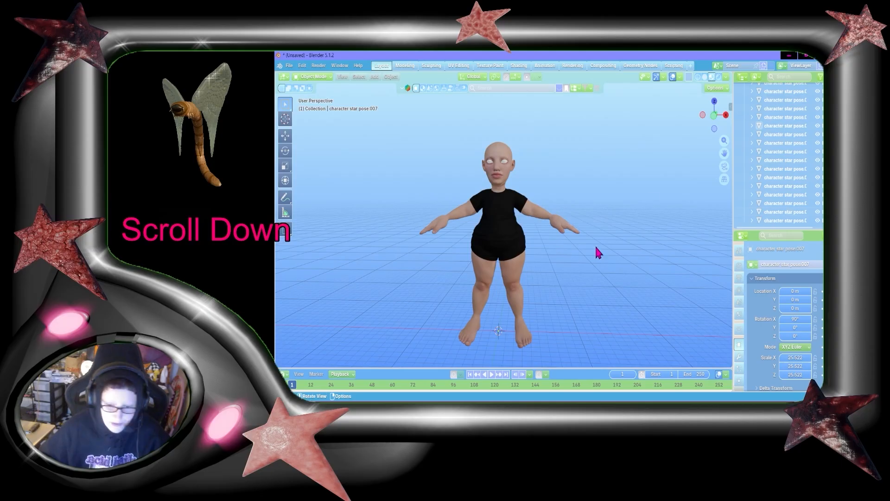
key("a")
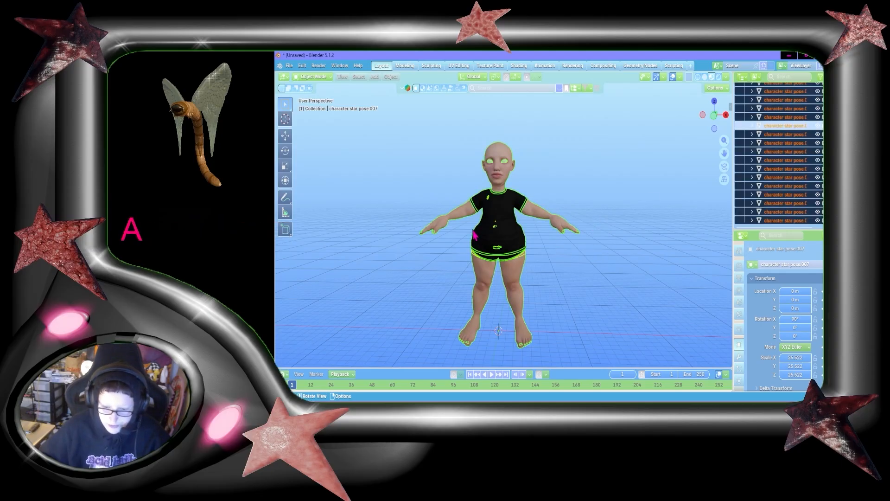
left_click(293, 67)
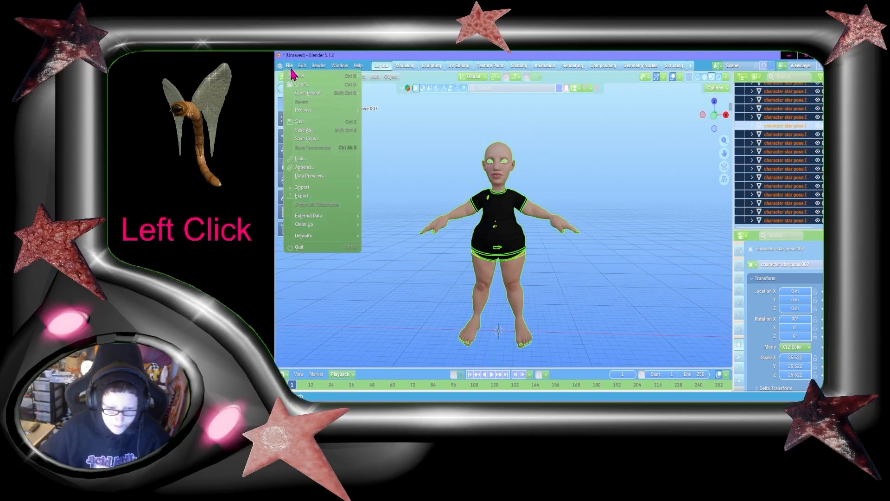
mouse_move(325, 195)
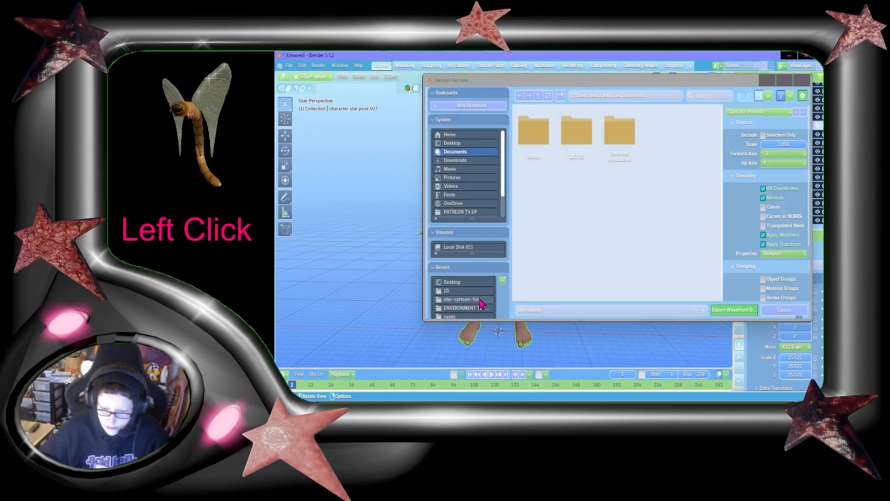
left_click(517, 313)
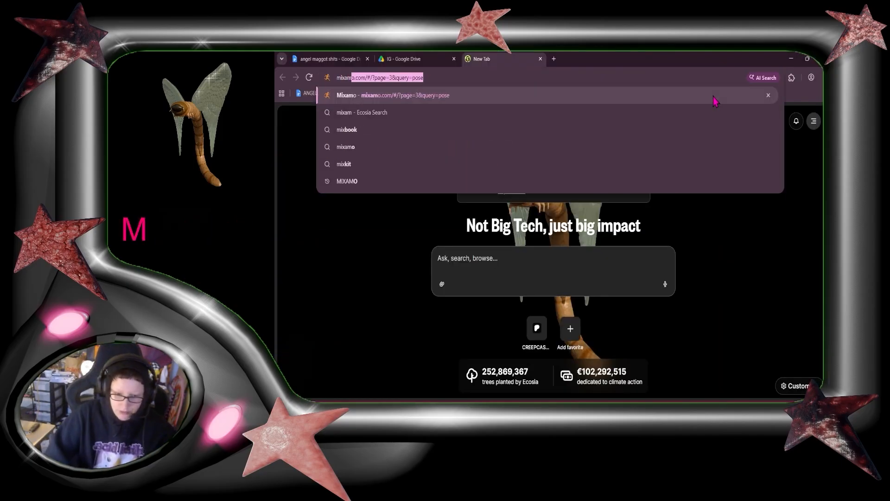
Open Mixamo in the browser and sign in with the Adobe account e-mail and password
type("o")
key("Return")
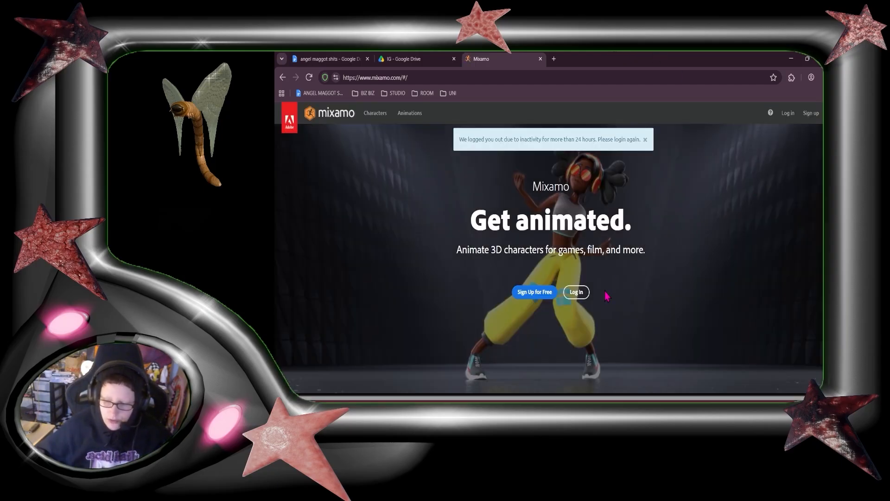
left_click(572, 292)
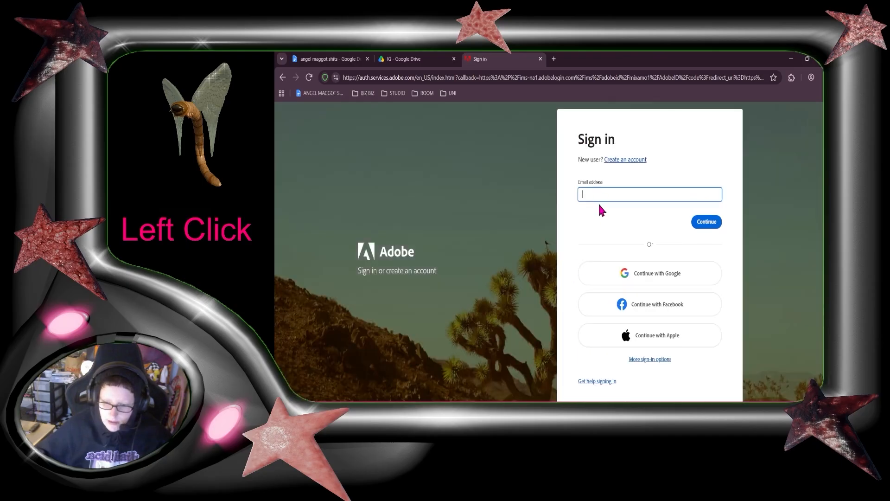
left_click(683, 223)
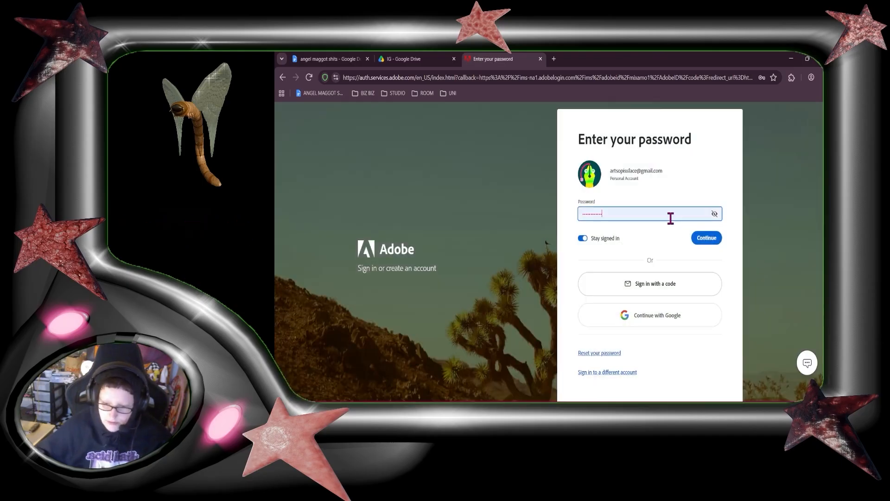
left_click(713, 243)
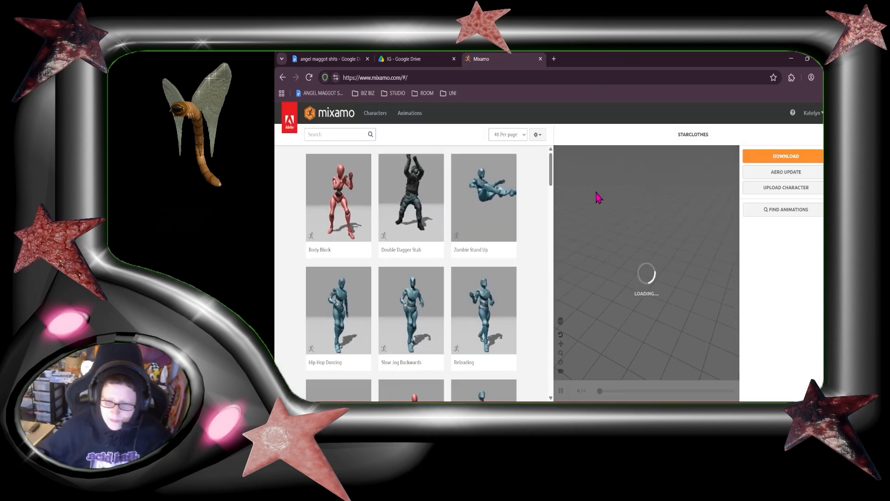
Upload the exported star pose sep OBJ file to Mixamo as a new character
scroll(463, 241, "down", 4)
scroll(459, 254, "up", 4)
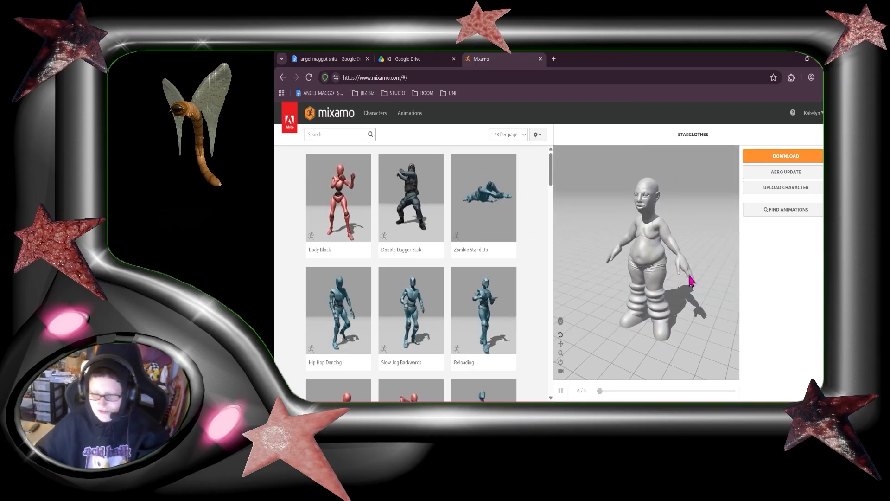
left_click_drag(694, 280, 691, 235)
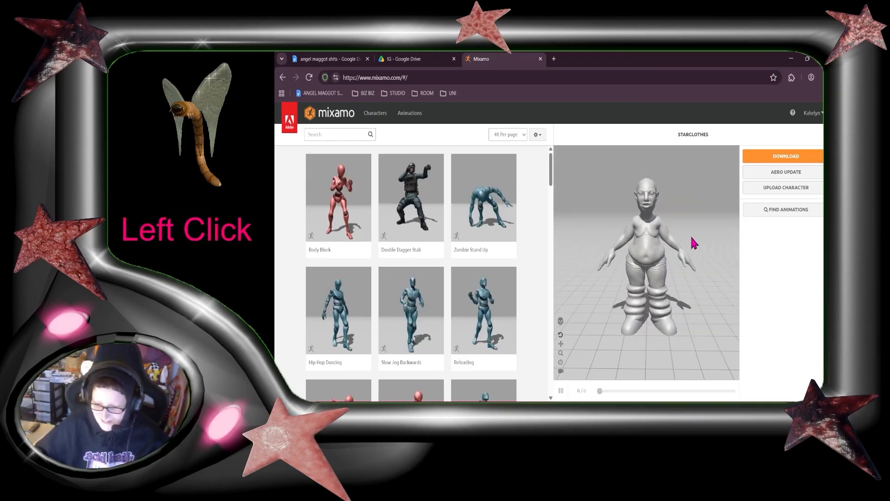
mouse_move(638, 296)
left_mouse_down()
mouse_move(725, 271)
mouse_move(635, 270)
mouse_move(632, 300)
left_mouse_up()
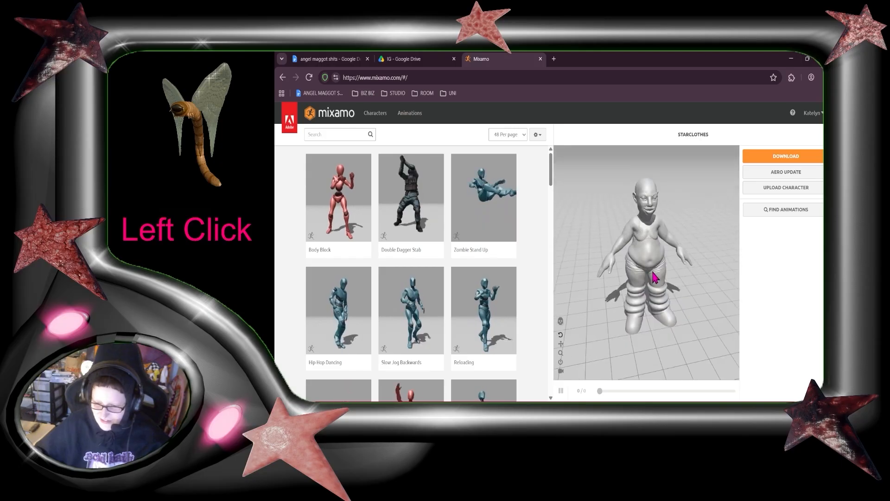
left_click(747, 188)
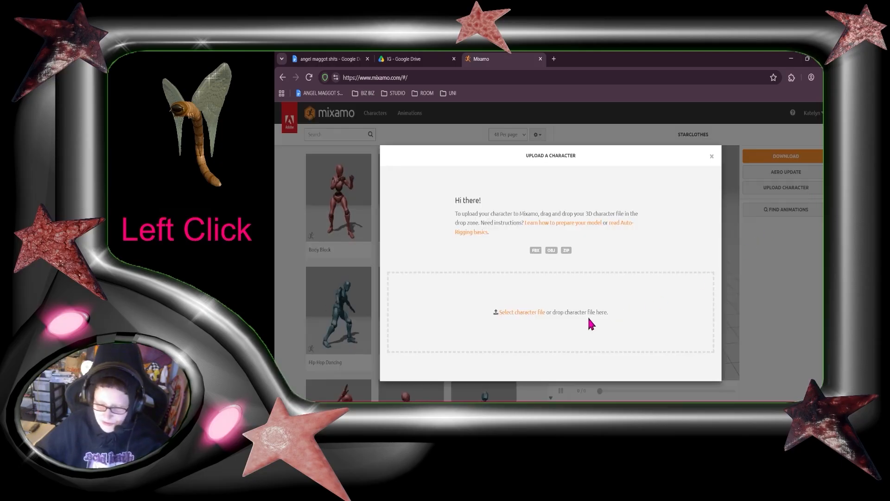
left_click(529, 317)
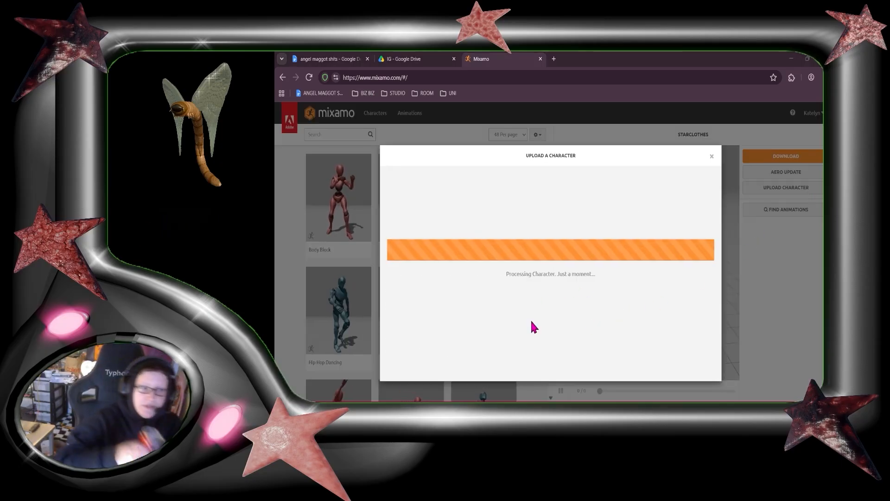
right_click(676, 372)
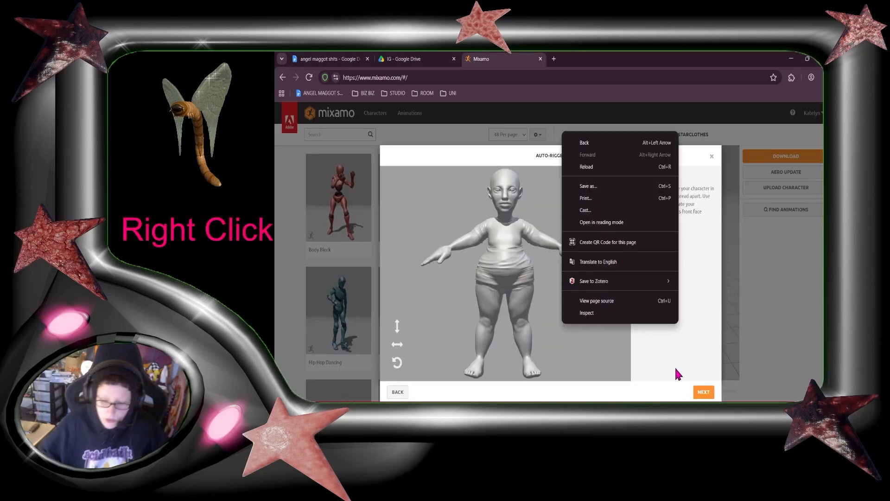
left_click(718, 398)
left_click(712, 394)
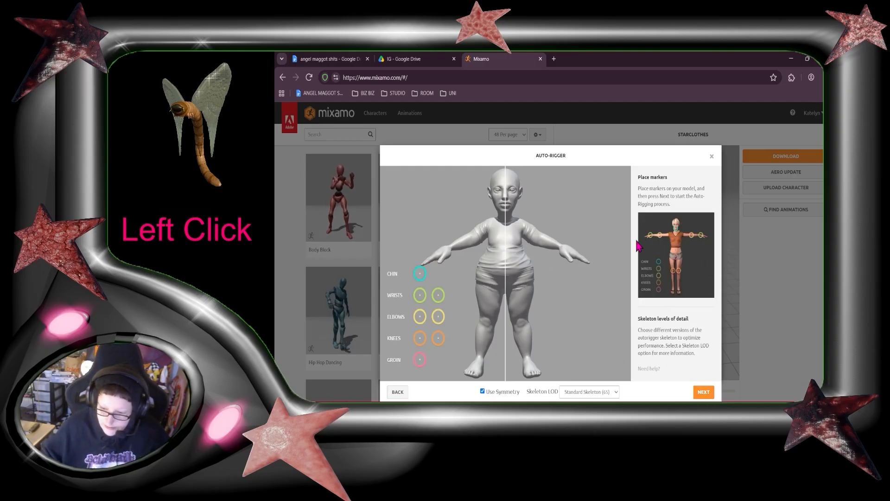
Place the chin, wrist, elbow and knee markers on the model, turn off Use Symmetry, and start auto-rigging
mouse_move(420, 277)
left_mouse_down()
mouse_move(492, 235)
mouse_move(506, 211)
left_mouse_up()
left_click_drag(420, 296, 451, 247)
left_click_drag(420, 317, 471, 240)
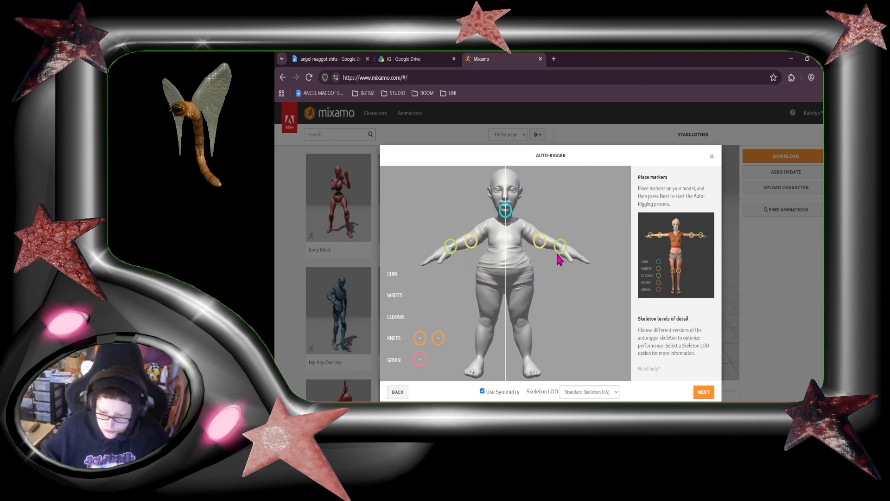
left_click(472, 247)
left_click_drag(420, 338, 488, 328)
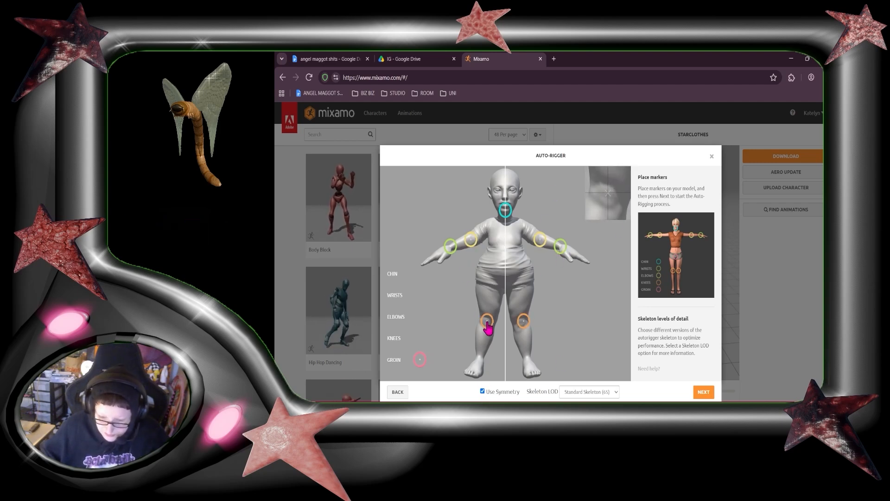
left_click(483, 392)
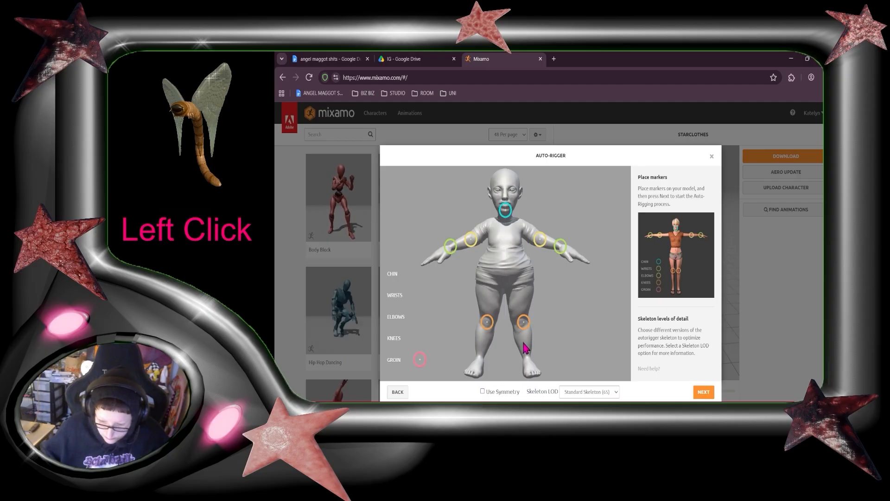
left_click(696, 393)
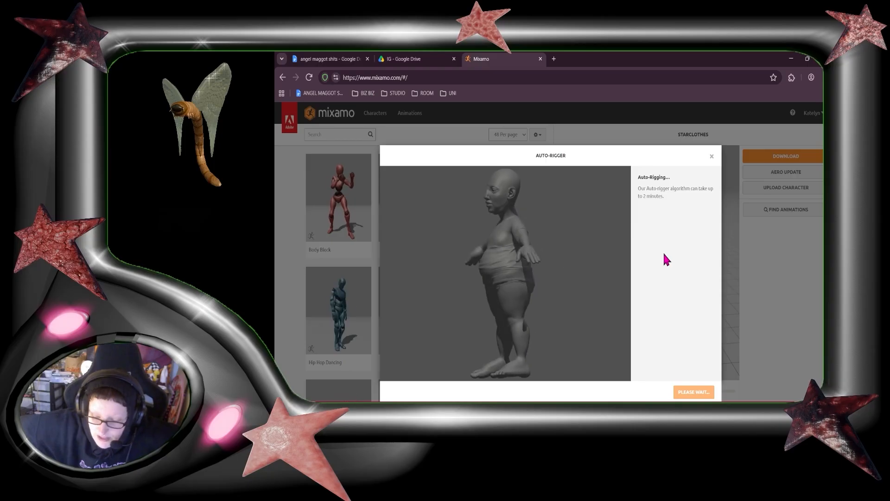
Review the auto-rigged character from several angles and confirm it as the new character
left_click(492, 318)
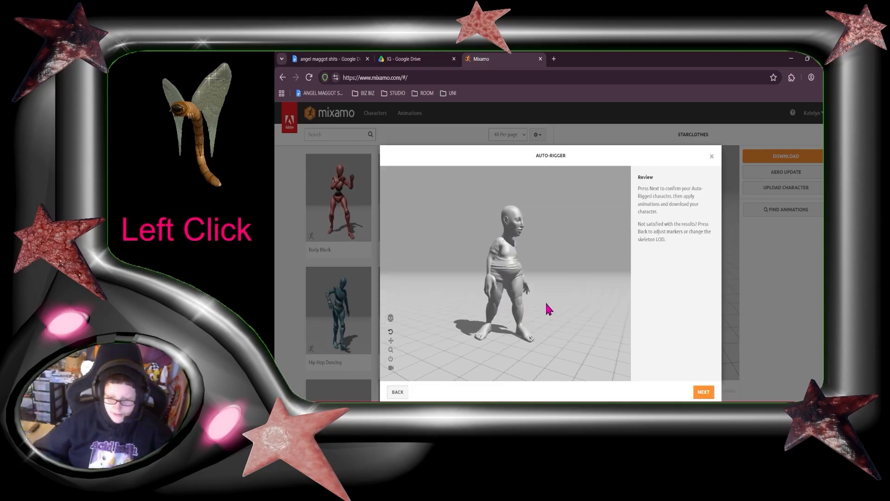
scroll(515, 355, "up", 1)
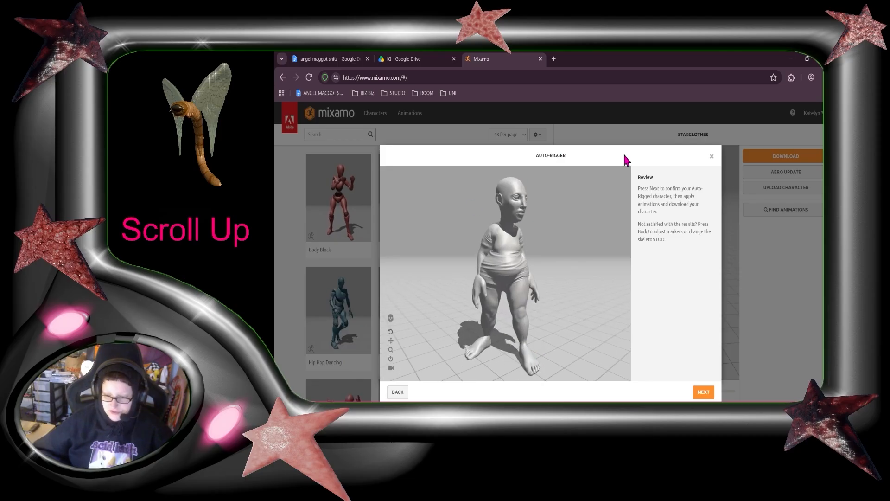
left_click_drag(507, 238, 504, 313)
left_click_drag(524, 273, 494, 290)
left_click(700, 391)
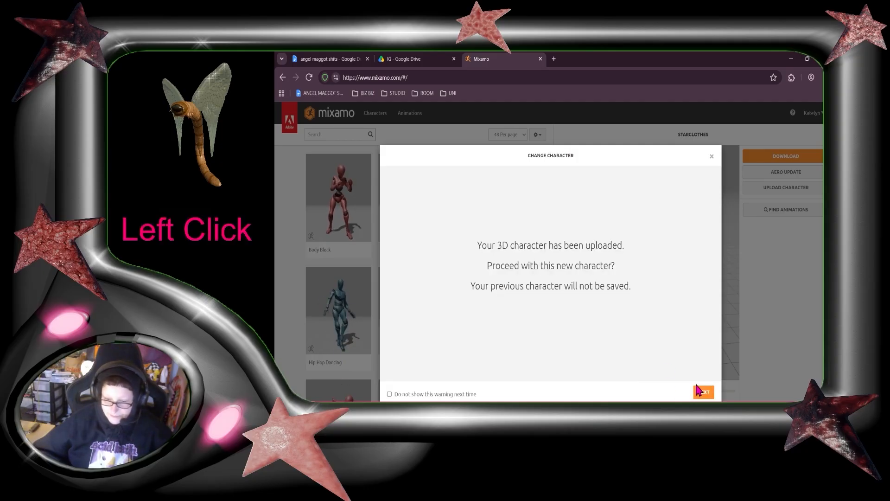
left_click(704, 393)
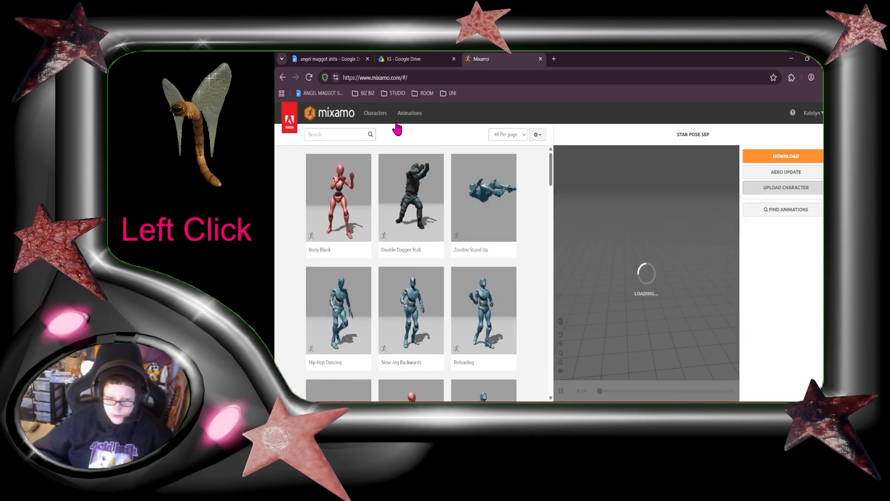
Search the animations for "walk" and apply the third Walking animation to the character
left_click(336, 134)
type("walk")
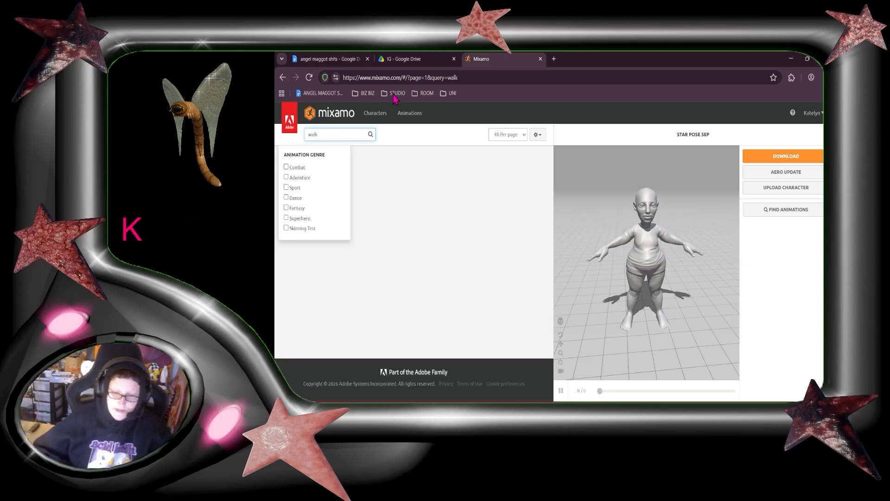
left_click(423, 129)
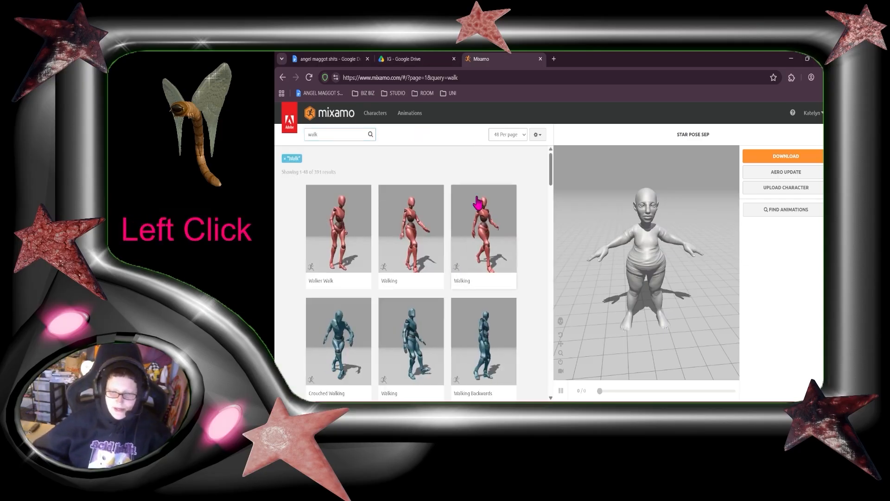
left_click(503, 253)
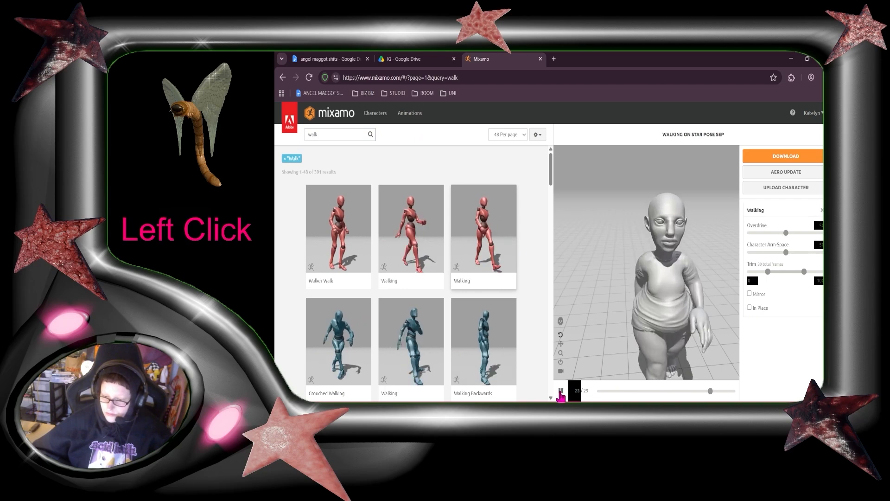
Enable In Place, widen the character arm space, and download the animation as FBX Binary with skin at 30 fps
left_click(750, 308)
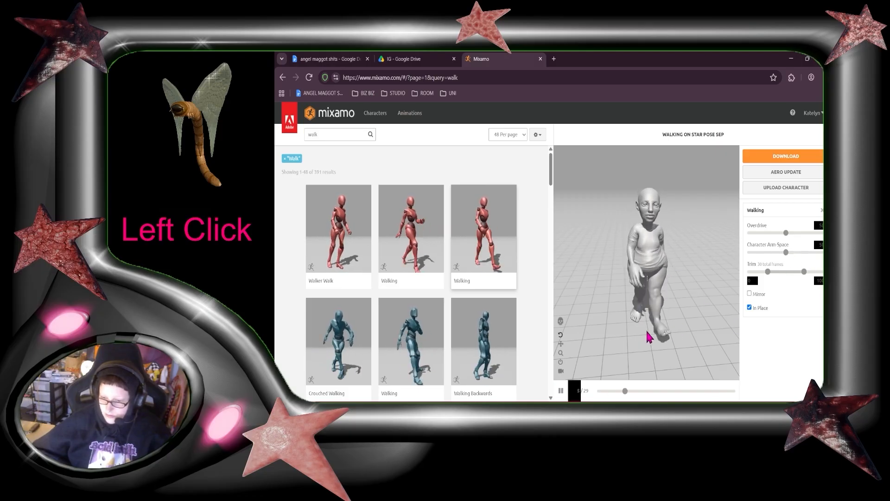
left_click(794, 252)
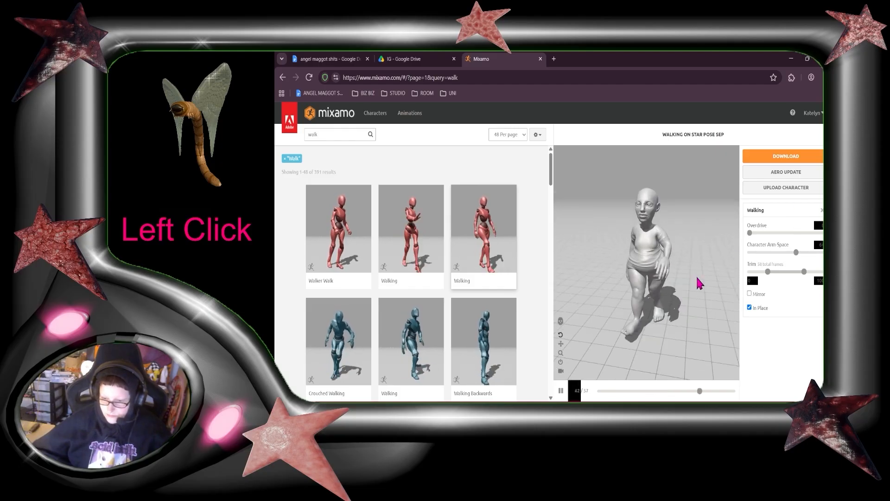
left_click(561, 391)
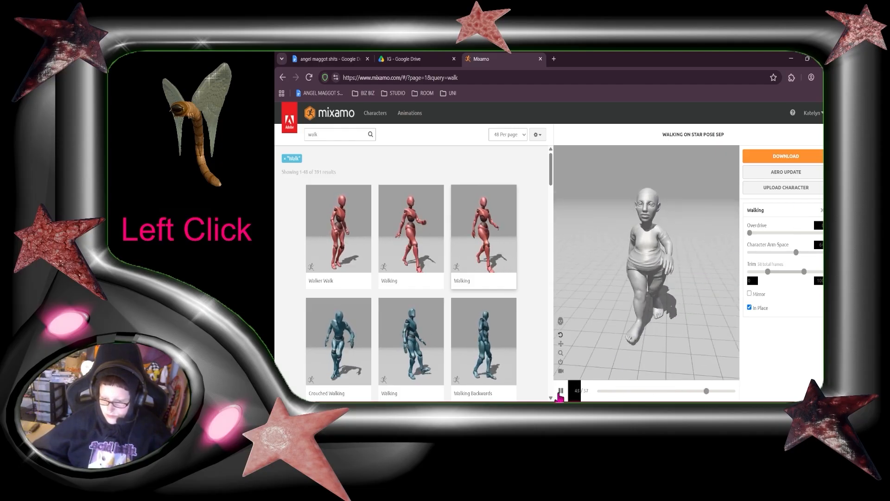
left_click(798, 164)
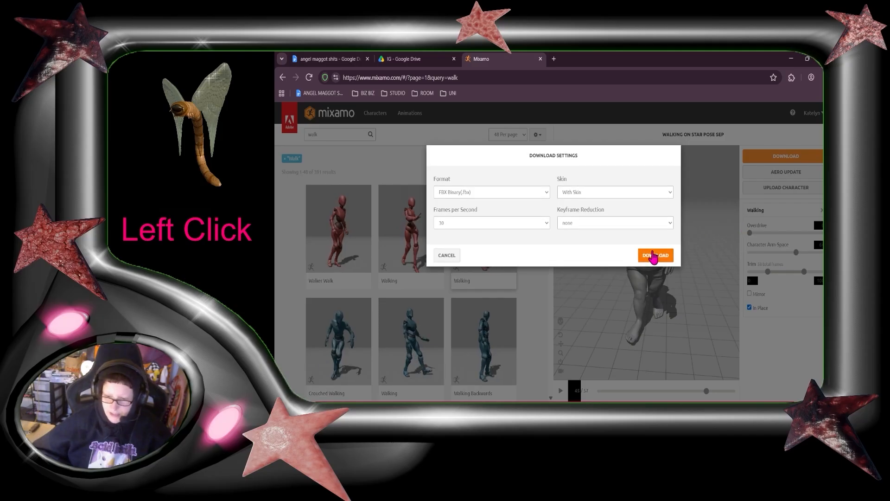
left_click(654, 254)
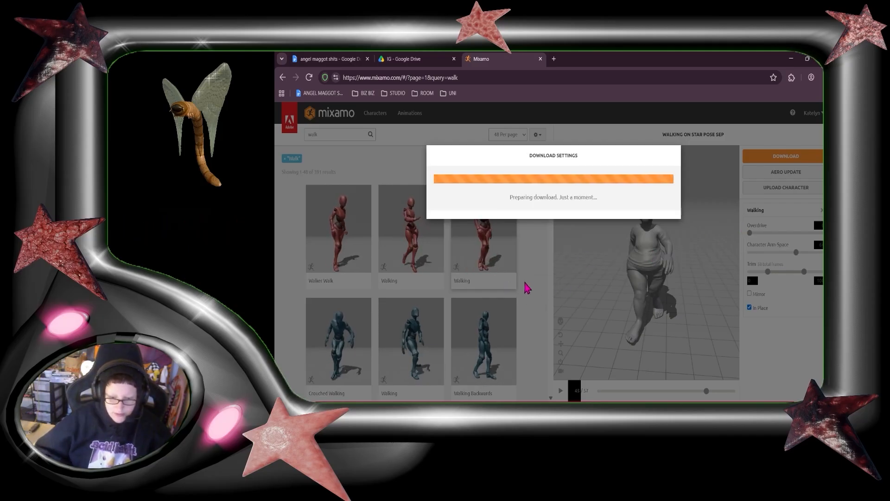
Browse the pose animation results in the library
left_click(756, 308)
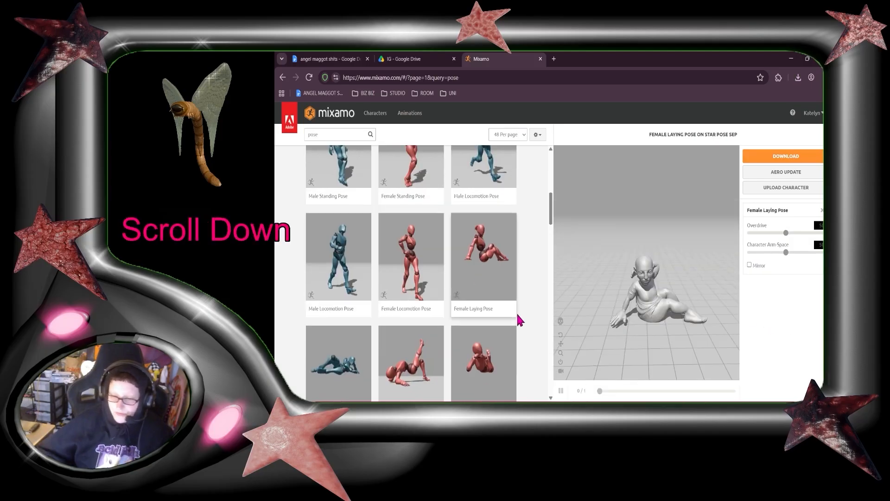
scroll(522, 308, "down", 2)
Switch back to Blender and delete all the selected character objects from the scene
left_click(791, 58)
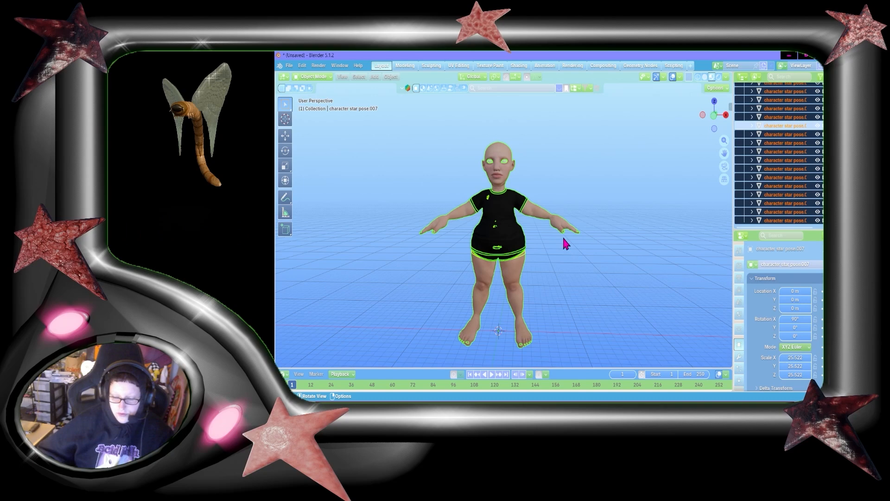
key("x")
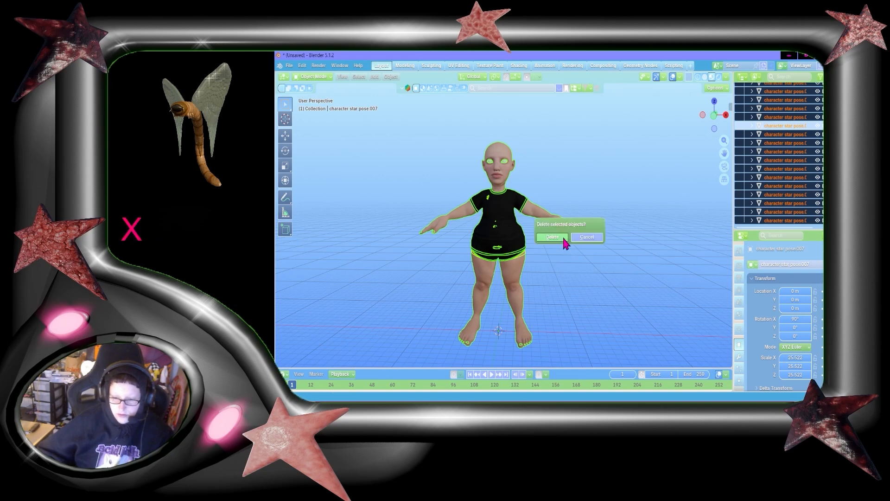
left_click(574, 235)
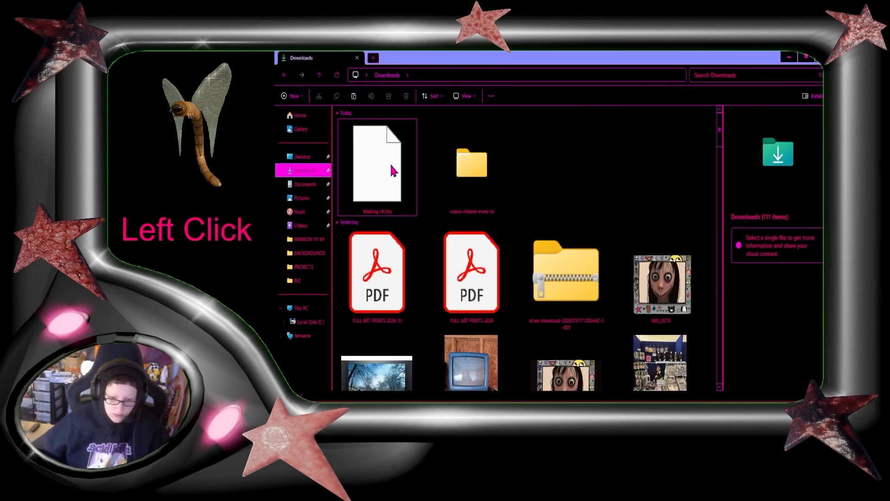
Import the downloaded walking animation FBX and scale the armature up to about 1.217
left_click_drag(391, 163, 583, 247)
left_click(521, 378)
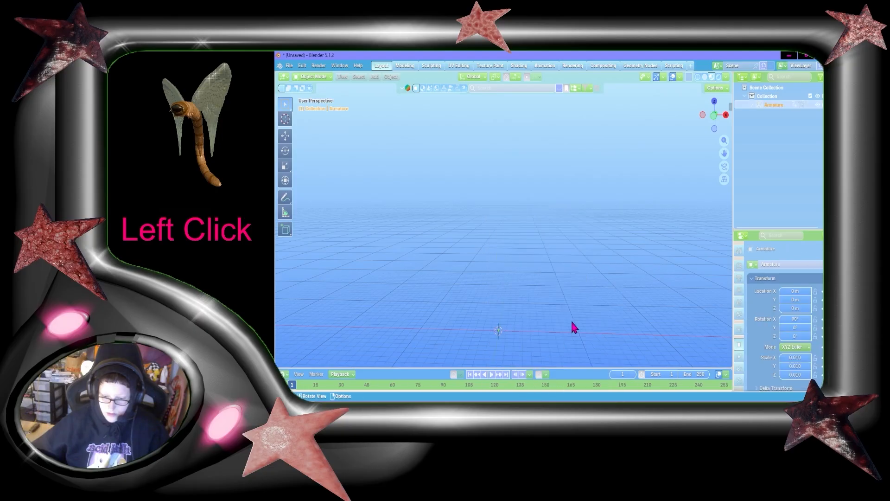
key("s")
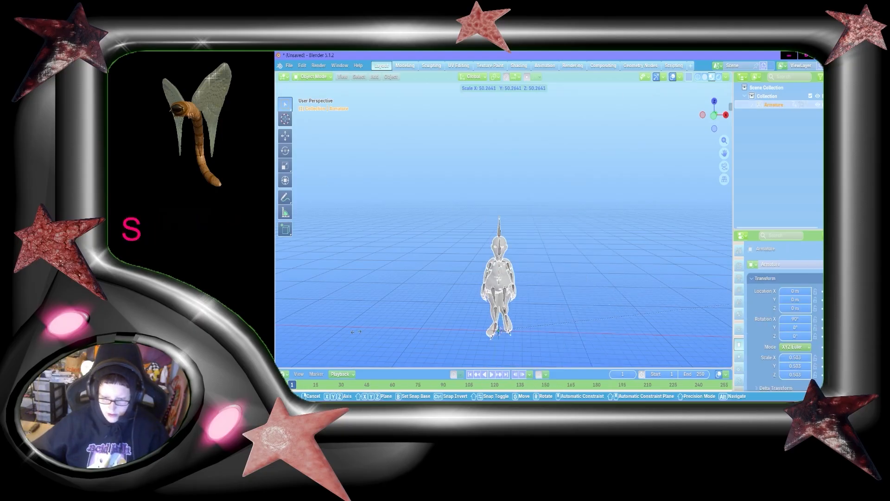
left_click(410, 144)
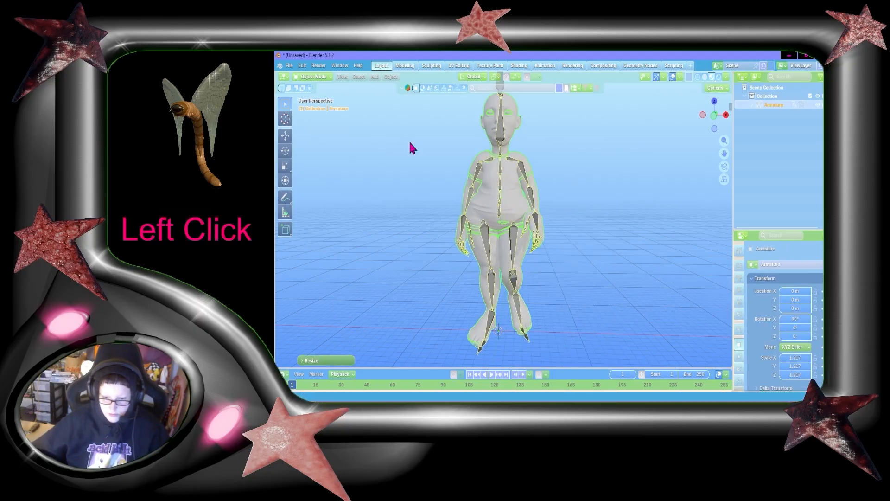
Play and scrub through the imported walking animation to check the motion
left_click_drag(714, 116, 724, 140)
key("space")
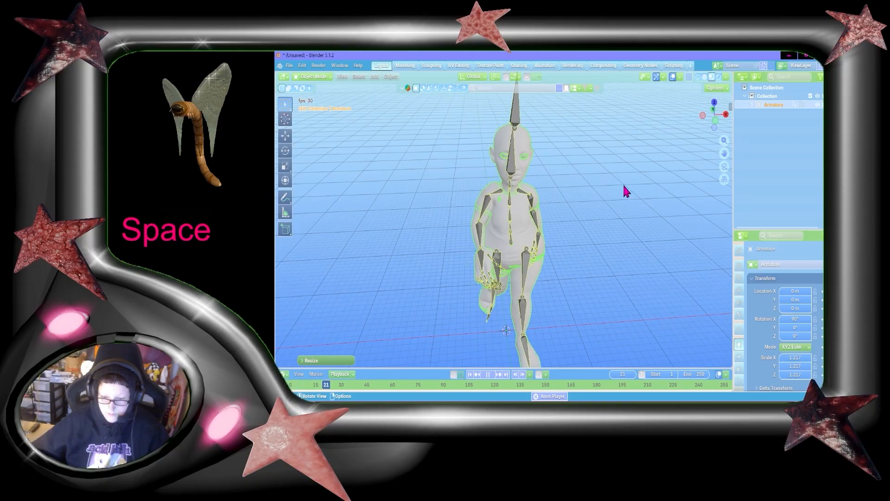
key("space")
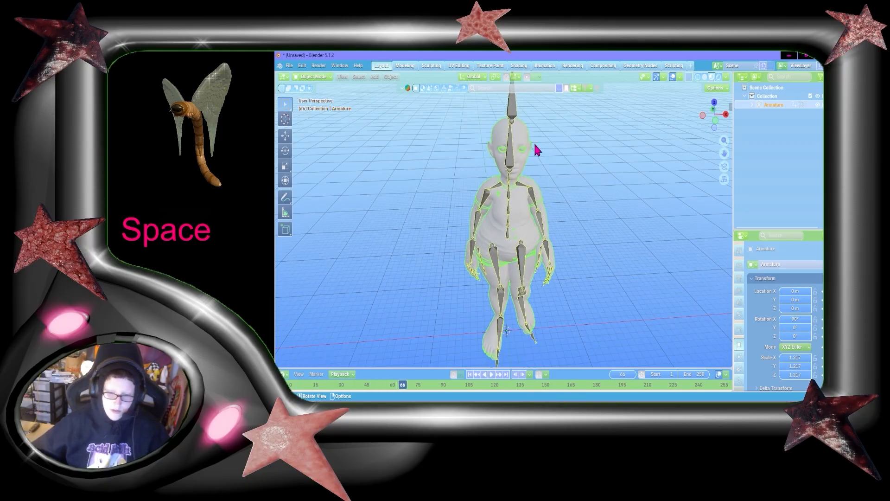
left_click_drag(311, 386, 393, 395)
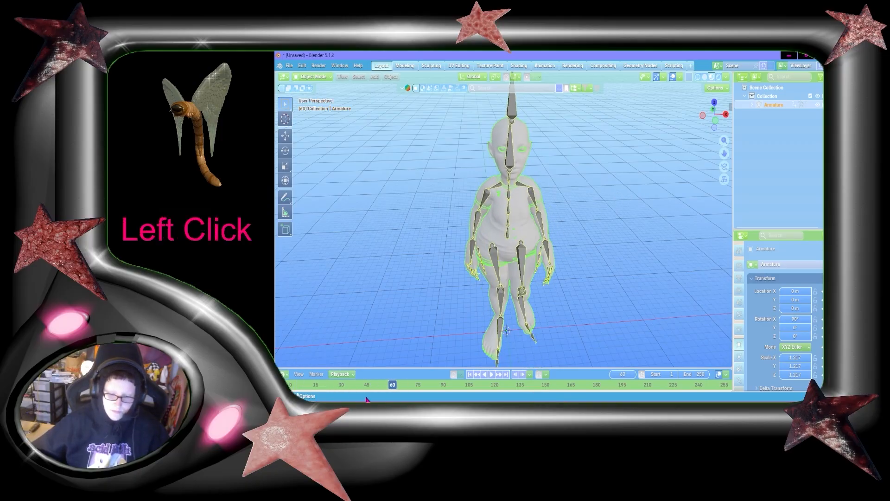
key("space")
left_click(374, 382)
key("space")
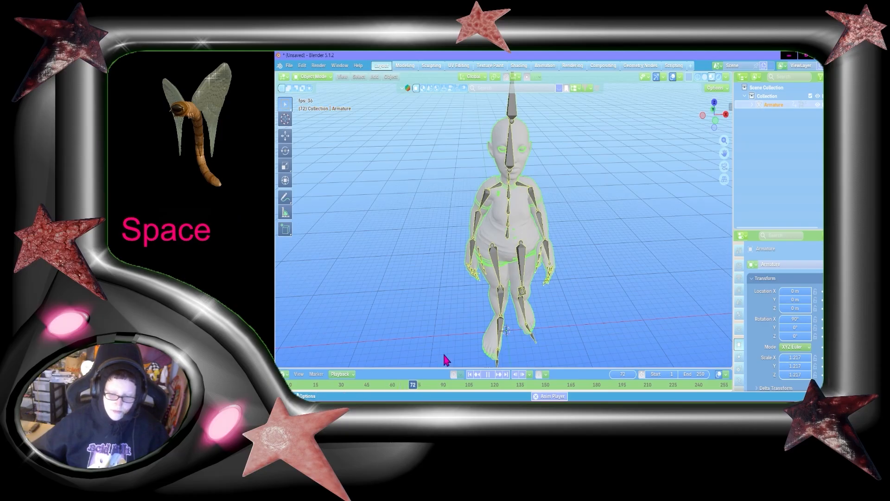
left_click_drag(398, 384, 384, 393)
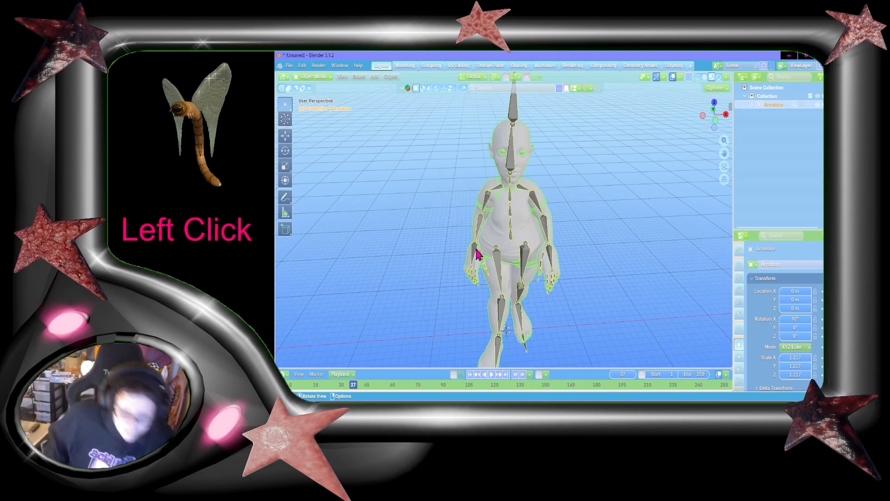
Select the armature and orbit around it to inspect the rig
left_click(594, 174)
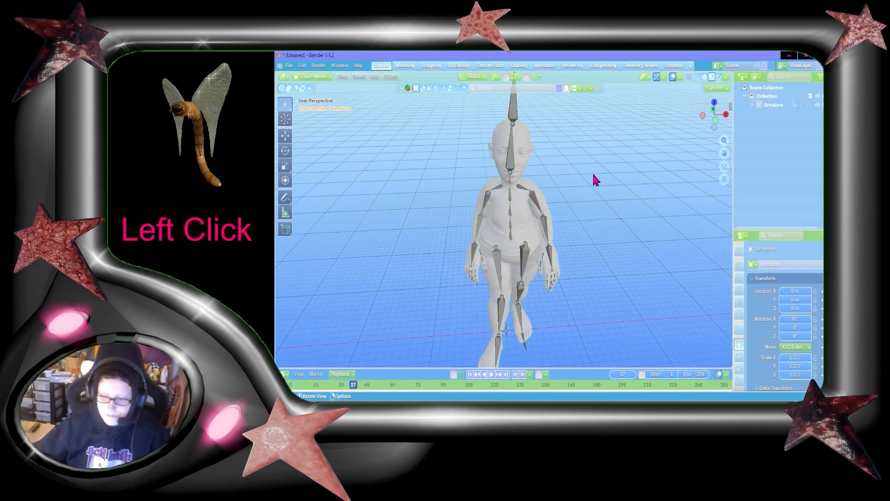
left_click_drag(717, 113, 534, 116)
left_click(524, 139)
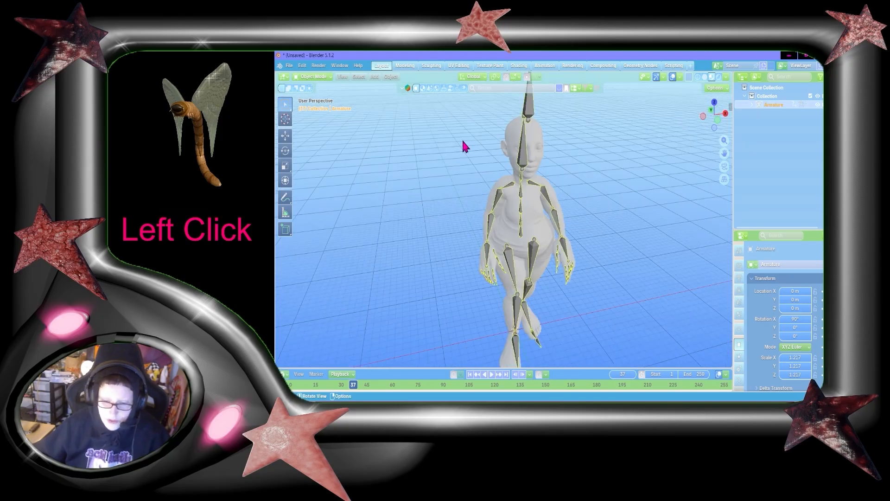
left_click(286, 102)
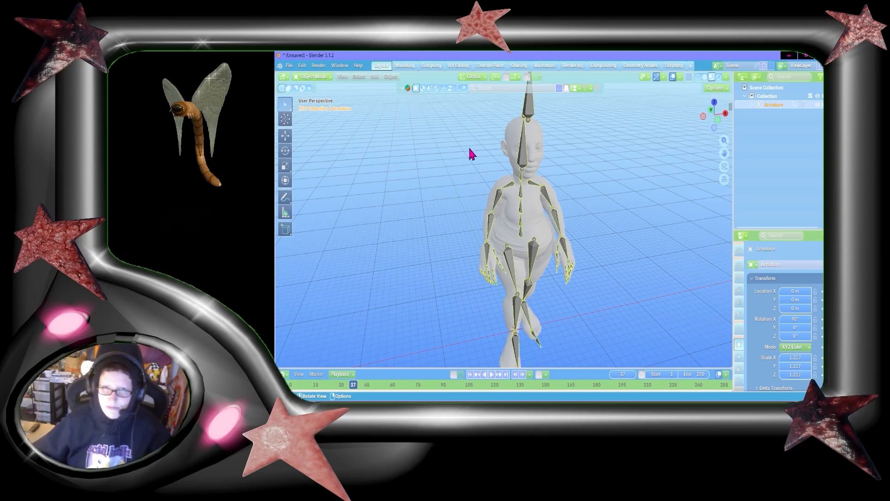
middle_click_drag(659, 223, 633, 217)
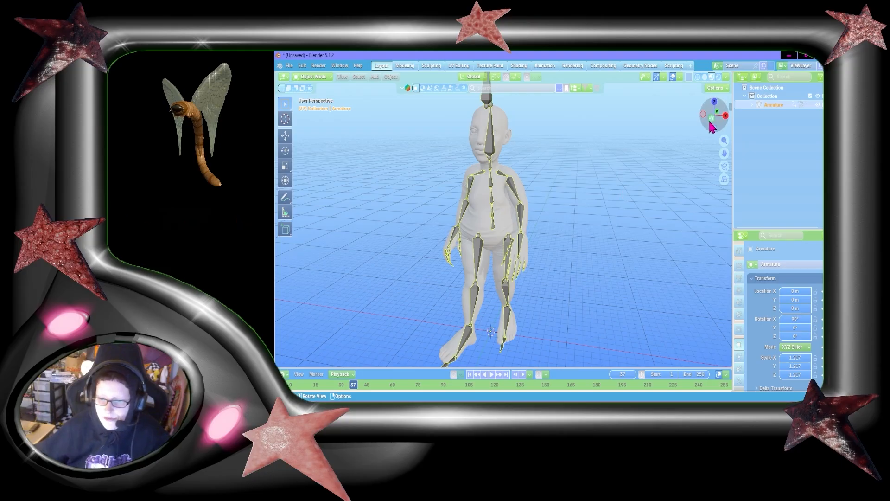
left_click_drag(703, 121, 720, 126)
Switch the armature to Pose Mode and try to move it, then undo
left_click(314, 77)
left_click(318, 106)
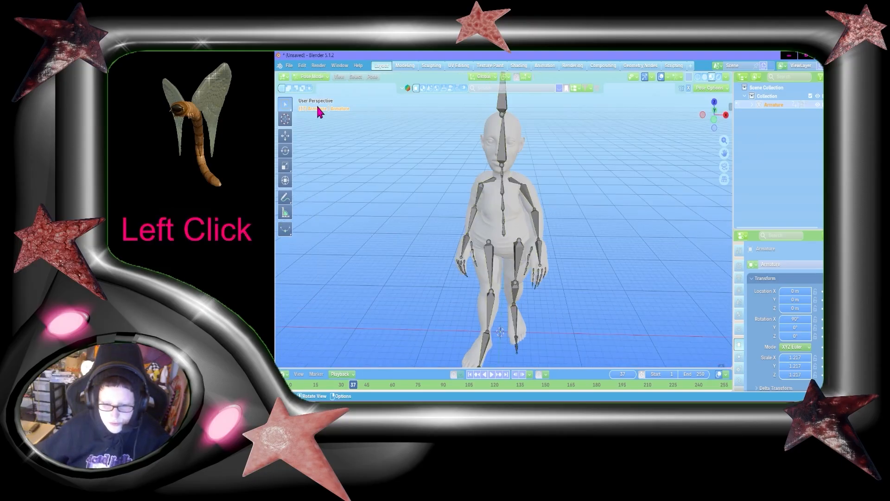
key("g")
right_click(487, 221)
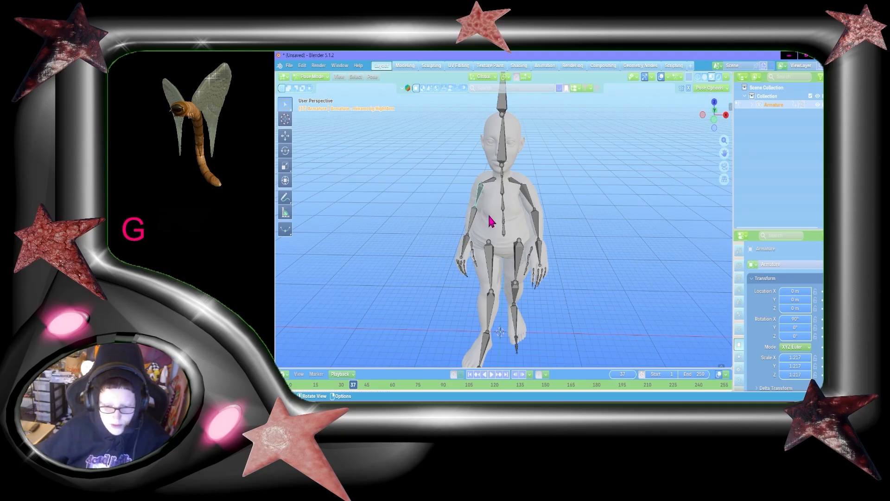
key("ctrl+z")
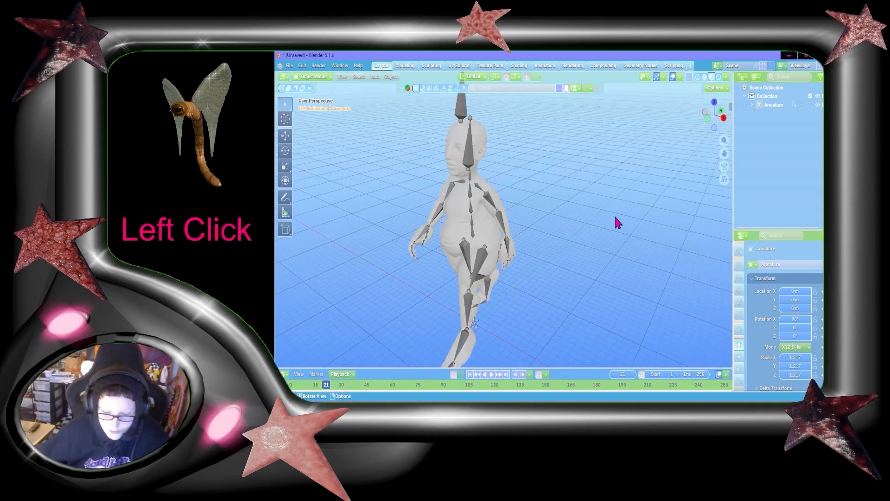
scroll(528, 278, "down", 2)
scroll(459, 339, "up", 2)
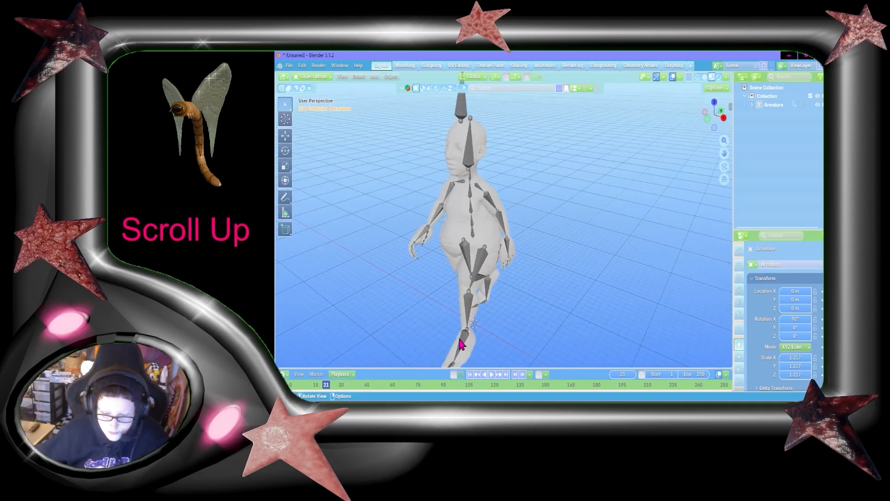
Switch the timeline to the Nonlinear Animation editor and push the mixamo.com action down into a strip
left_click(282, 282)
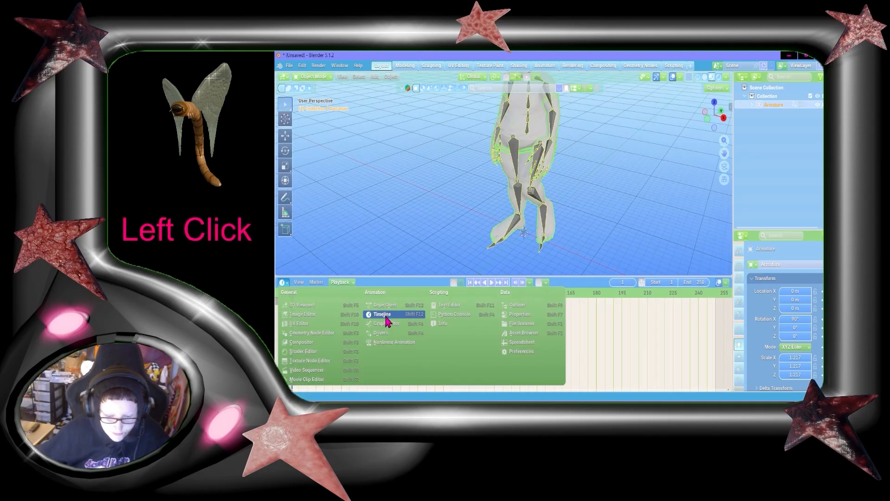
left_click(392, 342)
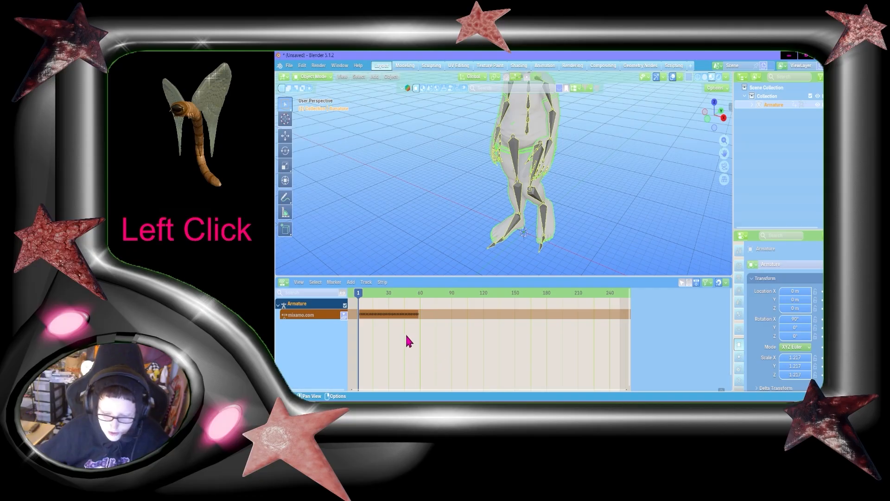
left_click(343, 315)
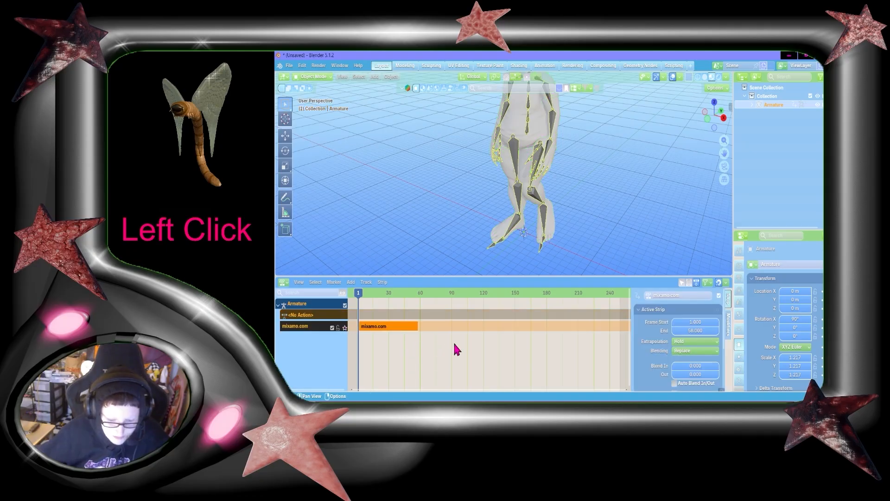
Set the mixamo.com strip's repeat count to 1000
scroll(681, 352, "down", 5)
left_click(696, 359)
type("10")
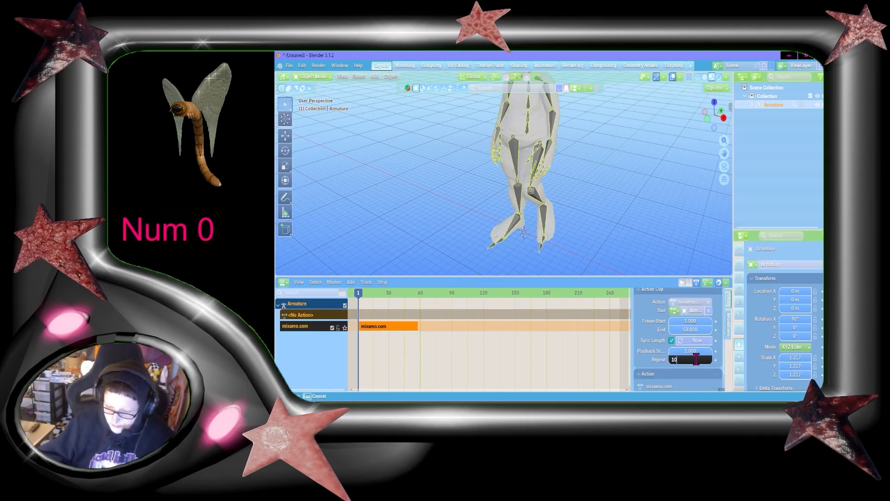
type("00")
key("Return")
Play the looped walk animation and return to the start frame
key("space")
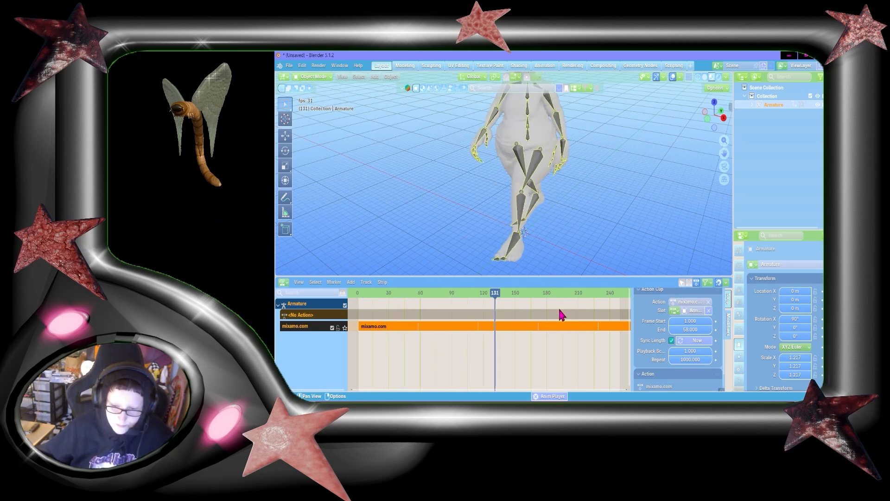
key("space")
left_click(361, 294)
Add a mesh circle at the character's feet and scale it to about 7.053
left_click(570, 199)
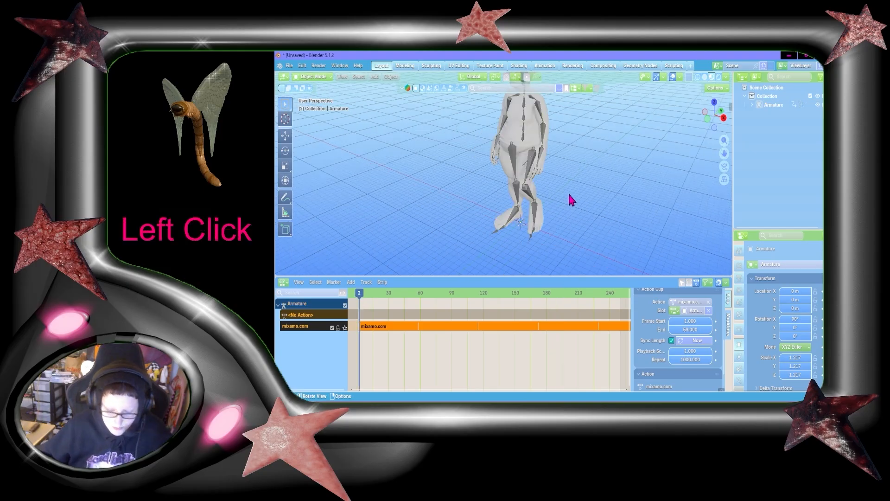
key("shift+a")
left_click(570, 202)
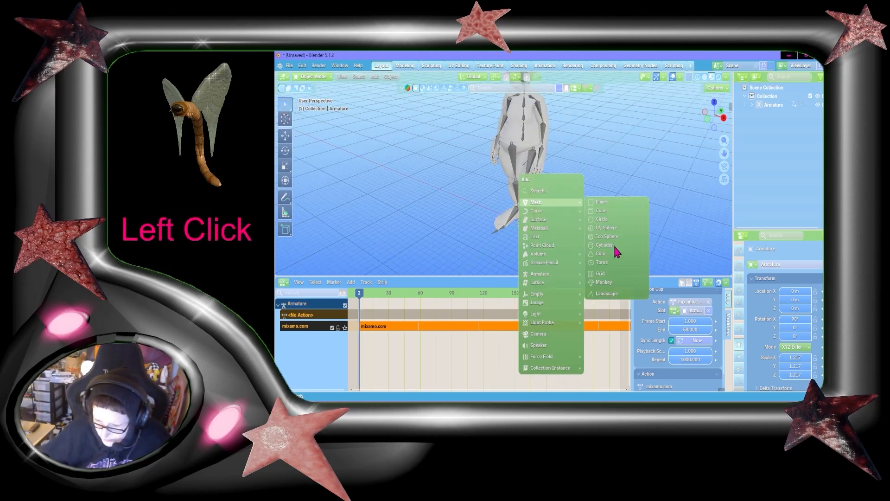
left_click(611, 219)
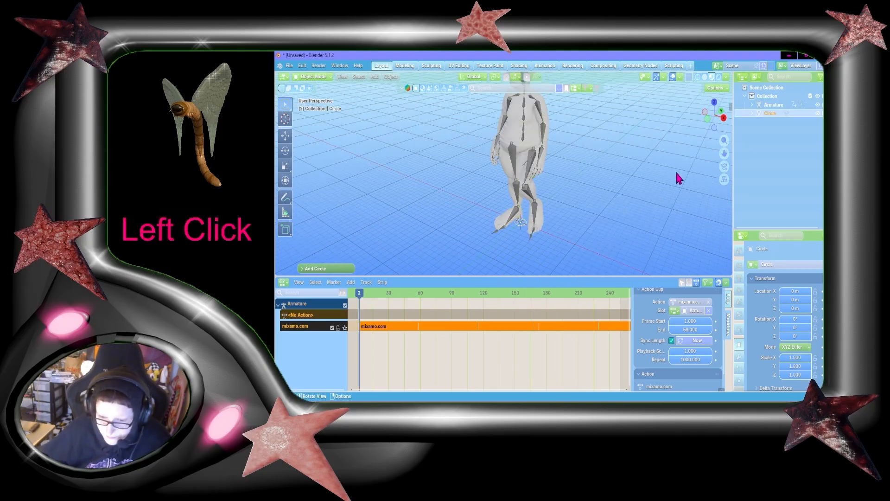
key("s")
left_click(375, 246)
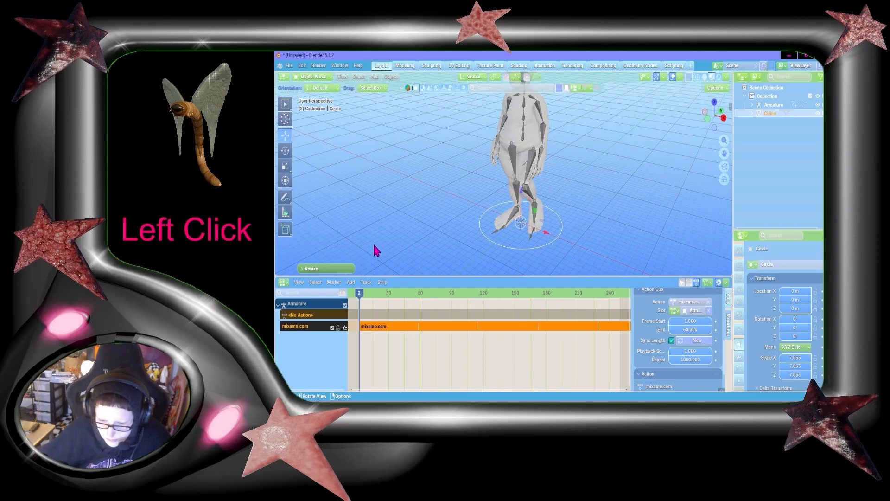
Parent the armature to the circle with Object parenting
left_click(544, 238, "shift")
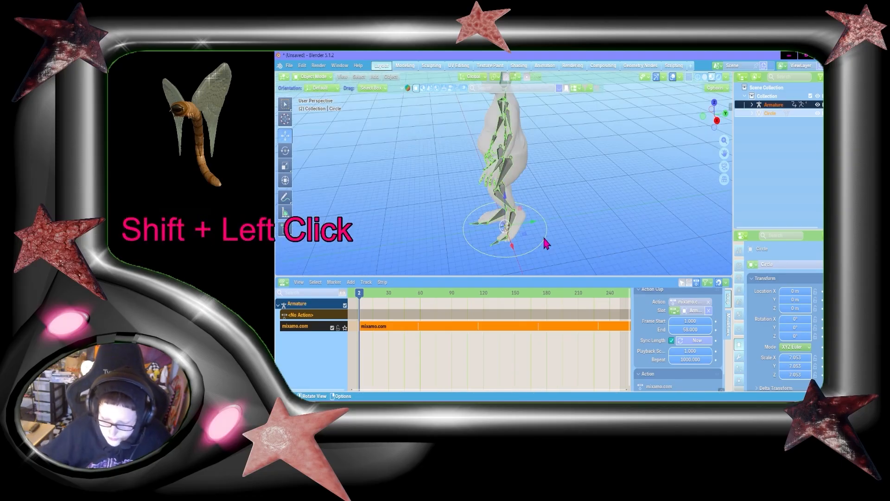
key("ctrl+p")
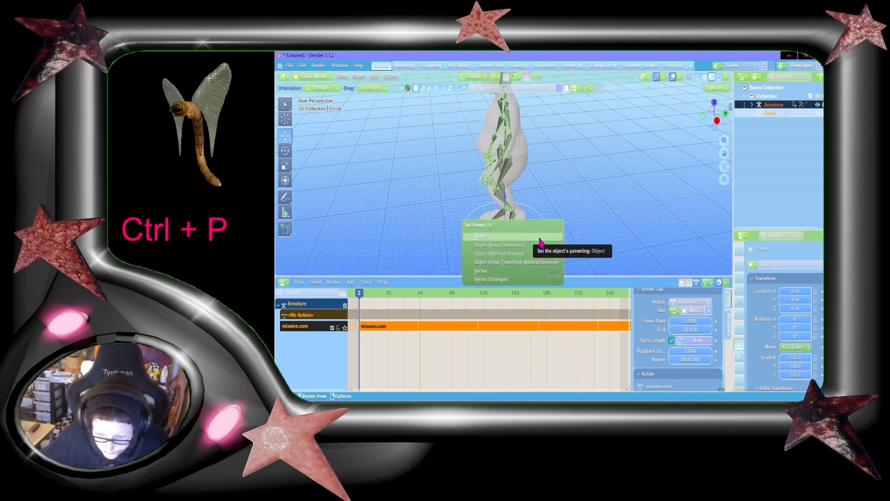
left_click(540, 239)
Try moving the circle along the Y axis, then undo the move
key("g")
key("y")
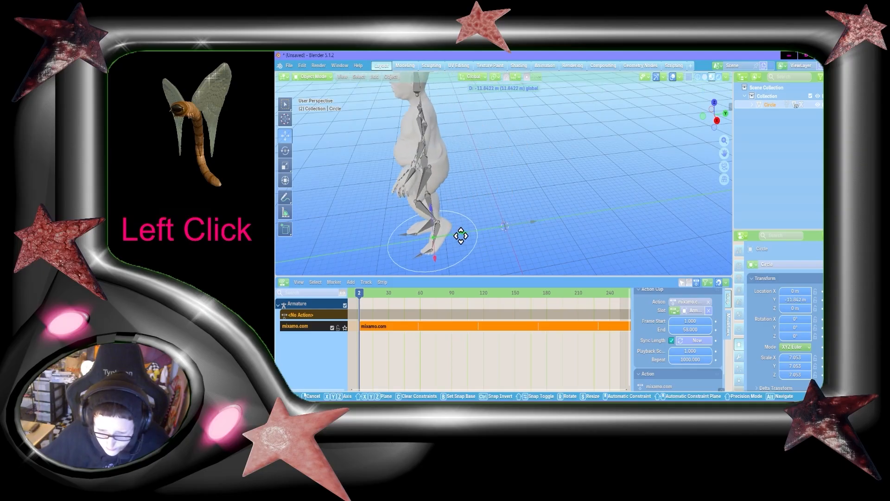
left_click(635, 232)
key("ctrl+z")
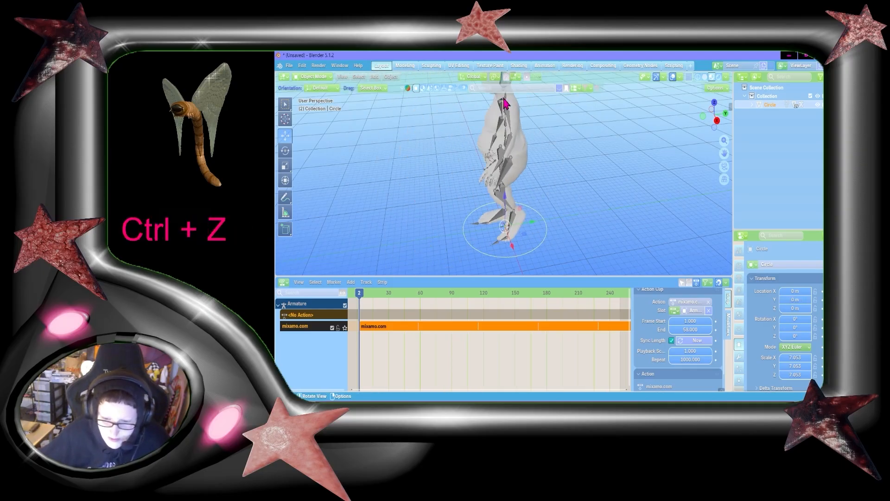
Select the circle and insert a keyframe for it at frame 2
left_click(507, 126)
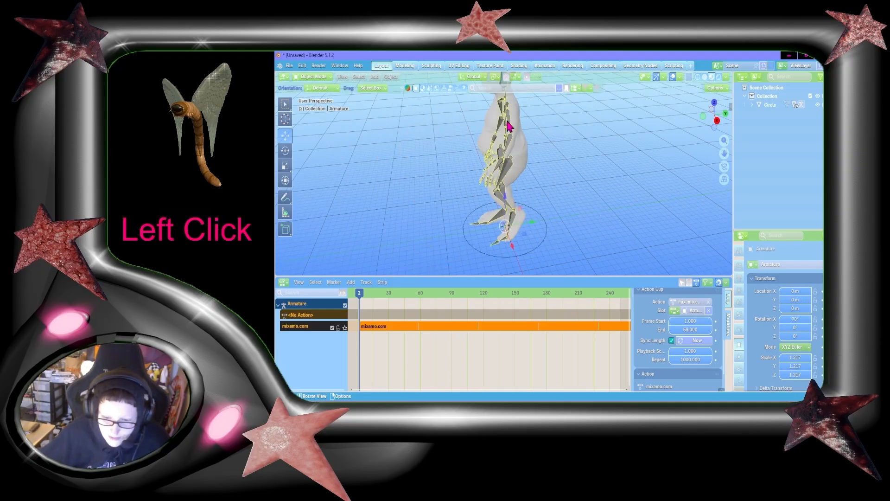
left_click(546, 239)
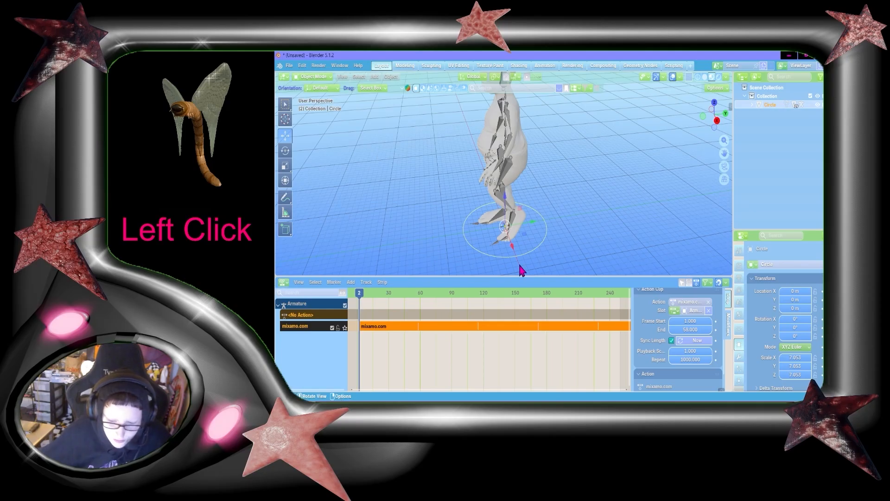
key("i")
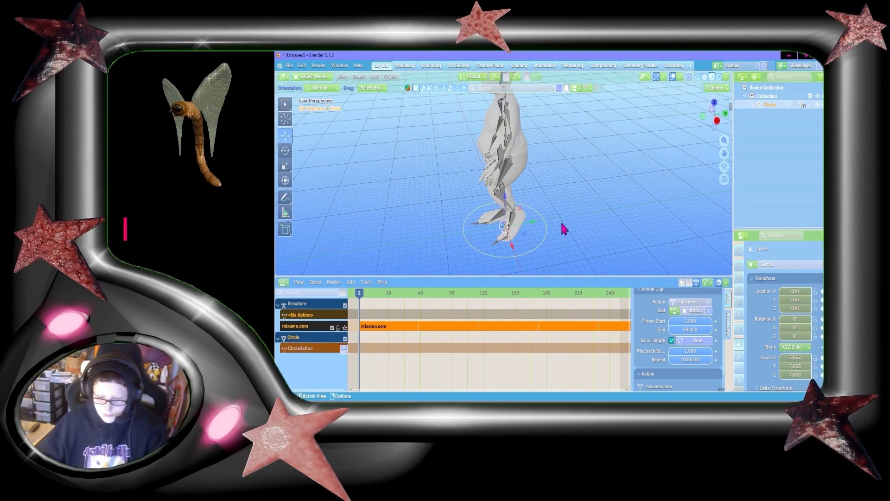
At frame 60, move the circle about 69.5 m along negative Y and insert a keyframe
scroll(537, 234, "down", 4)
scroll(531, 217, "down", 1)
left_click_drag(533, 186, 412, 217)
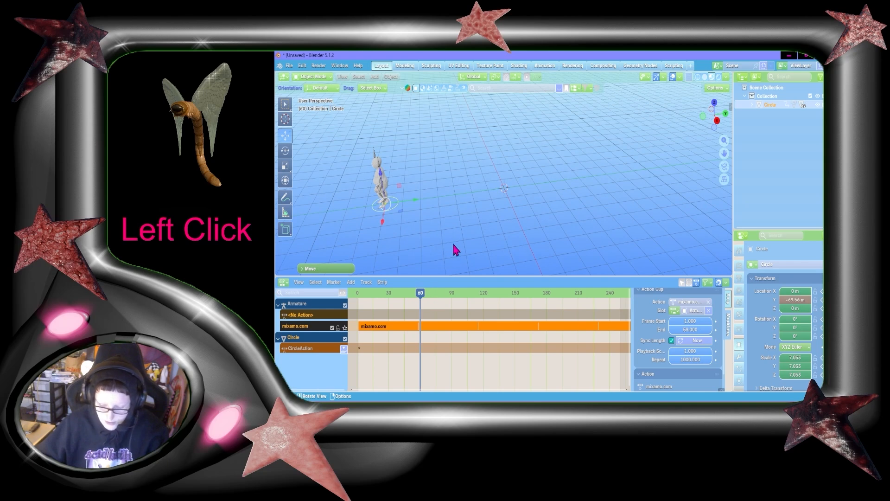
key("i")
Play back the walk with the moving circle and select the circle's action track
left_click(366, 293)
key("space")
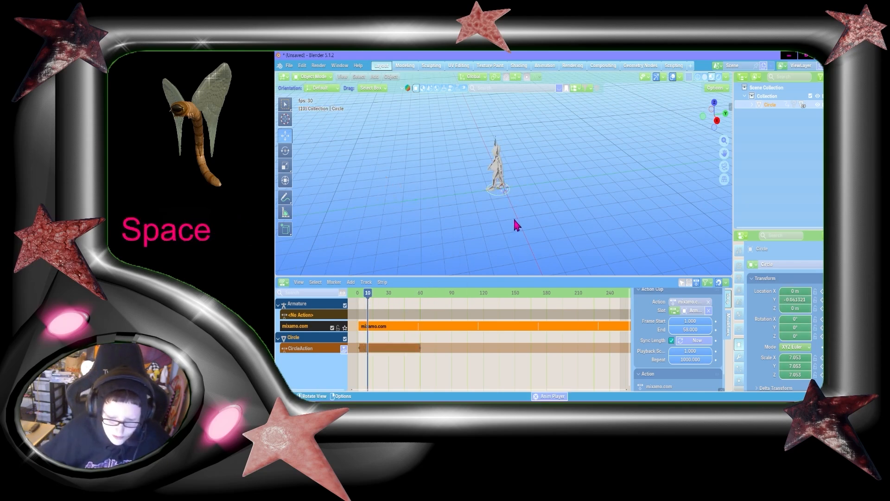
key("space")
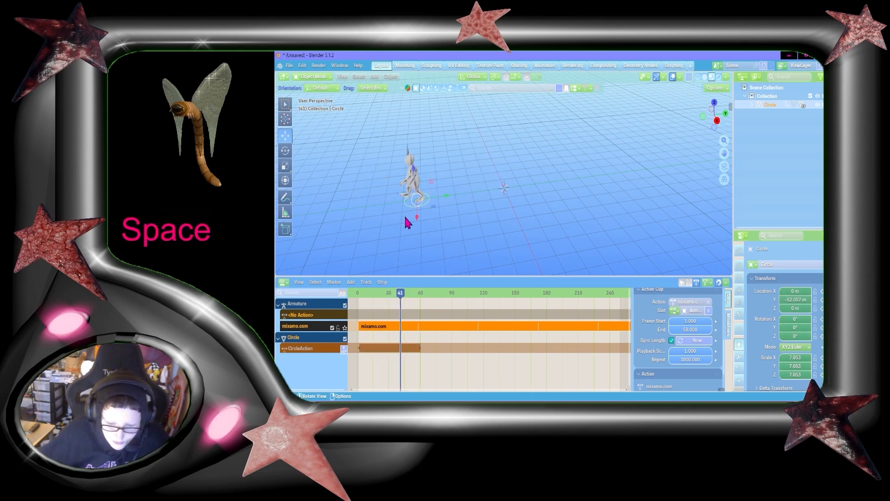
left_click(421, 349)
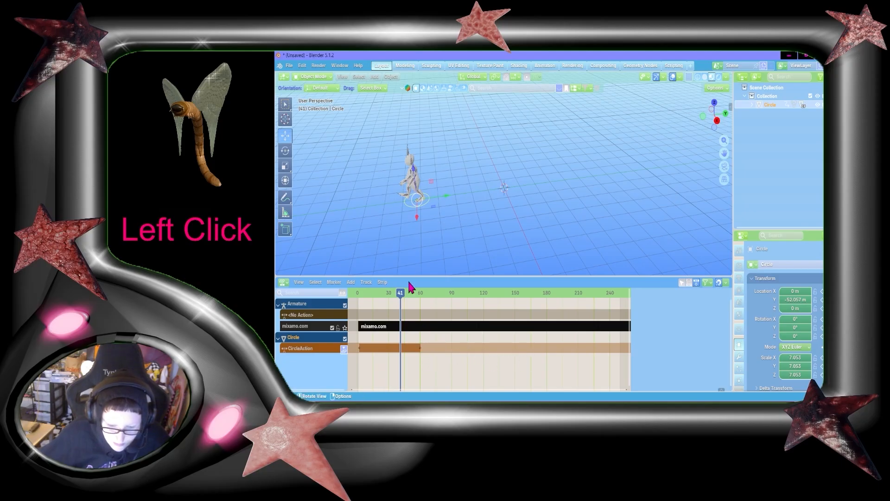
Switch the lower editor from the Nonlinear Animation editor to the Timeline and start playback
left_click(283, 282)
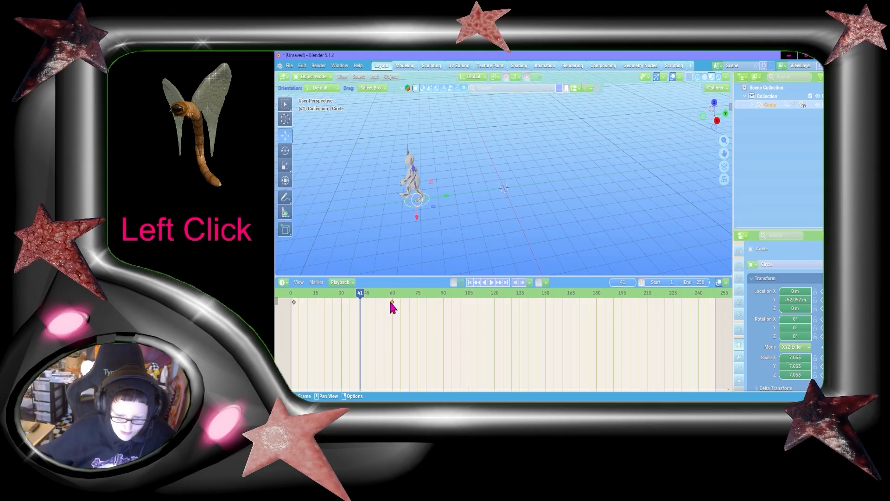
left_click_drag(391, 303, 622, 304)
scroll(512, 228, "up", 3)
key("space")
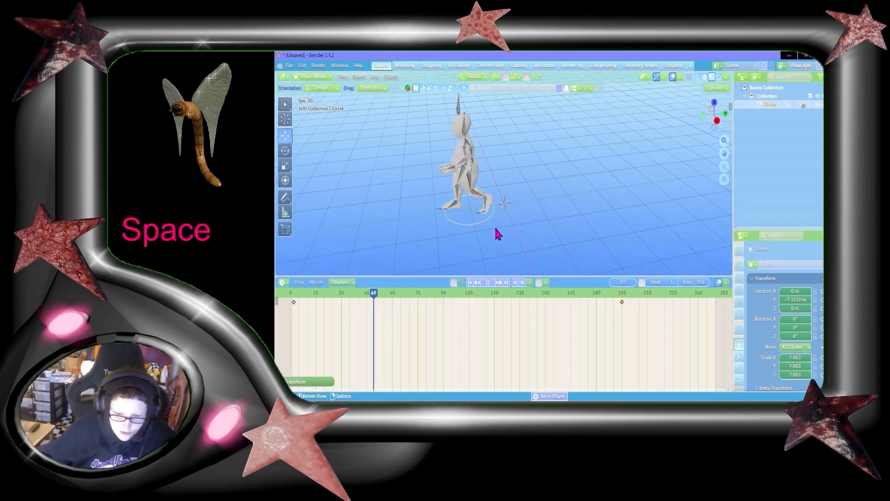
Play back the walk and orbit around the character to review the forward motion from several angles
scroll(453, 227, "down", 3)
key("space")
middle_click_drag(427, 228, 497, 211)
scroll(559, 222, "up", 3)
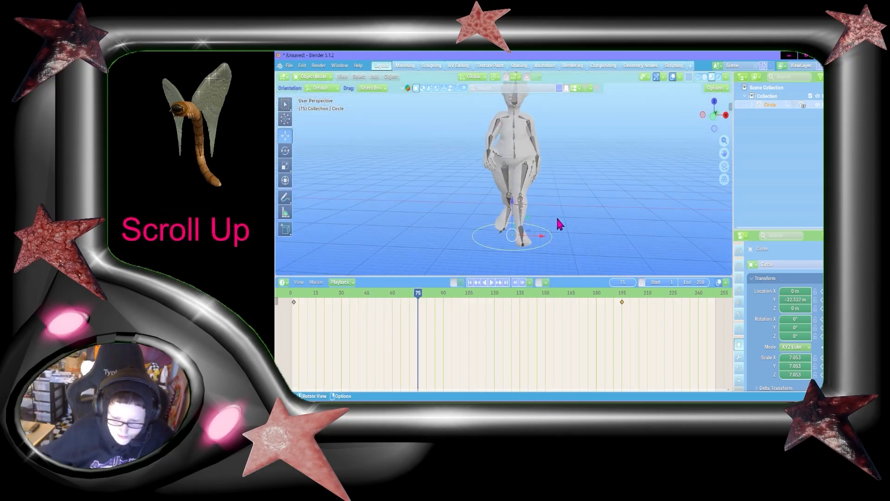
middle_click_drag(559, 223, 585, 243)
key("space")
key("space")
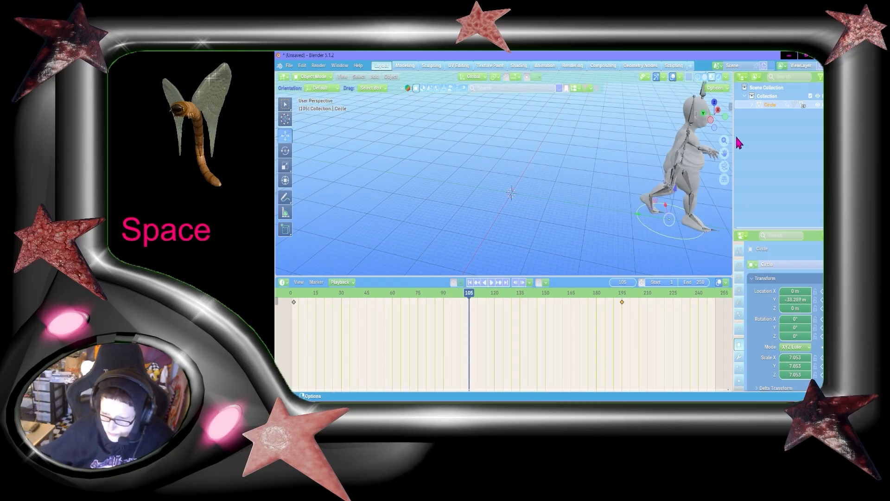
left_click_drag(724, 153, 580, 116)
key("space")
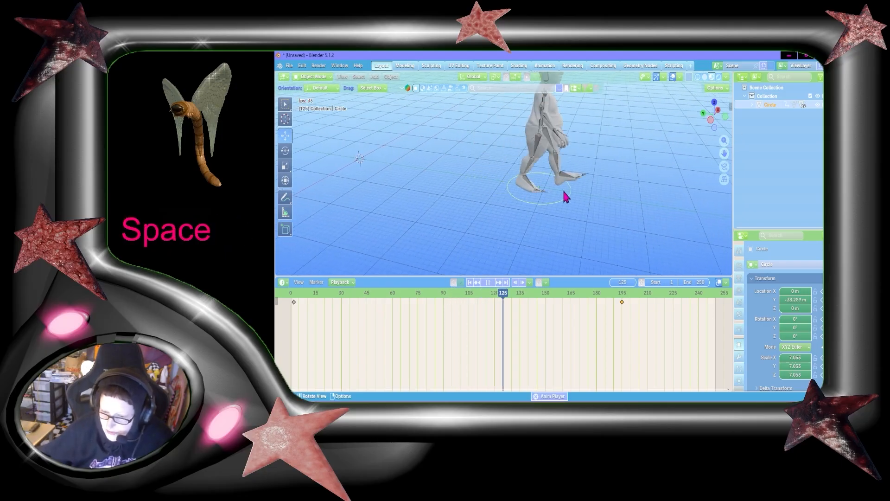
key("space")
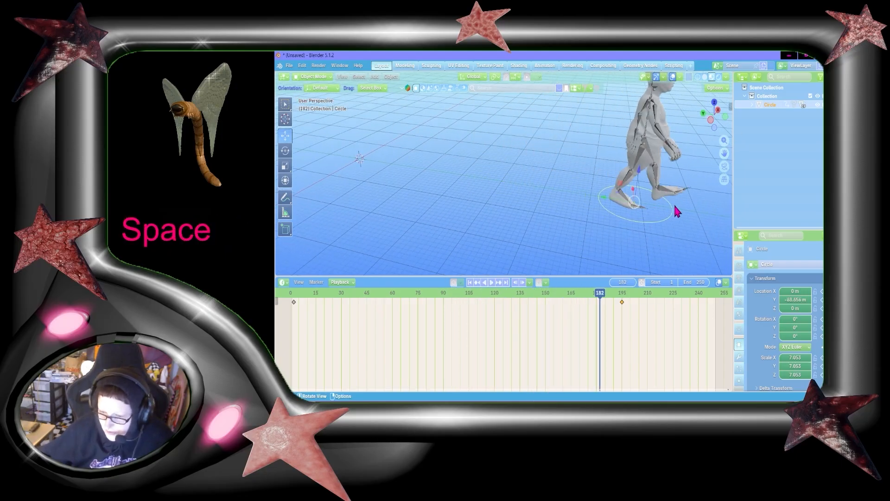
left_click(625, 306)
key("space")
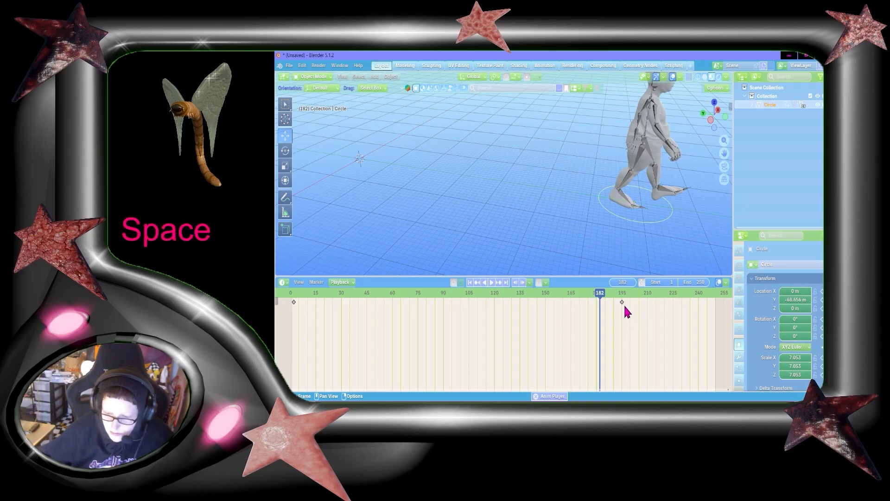
key("space")
left_click(631, 352)
left_click_drag(627, 292, 579, 302)
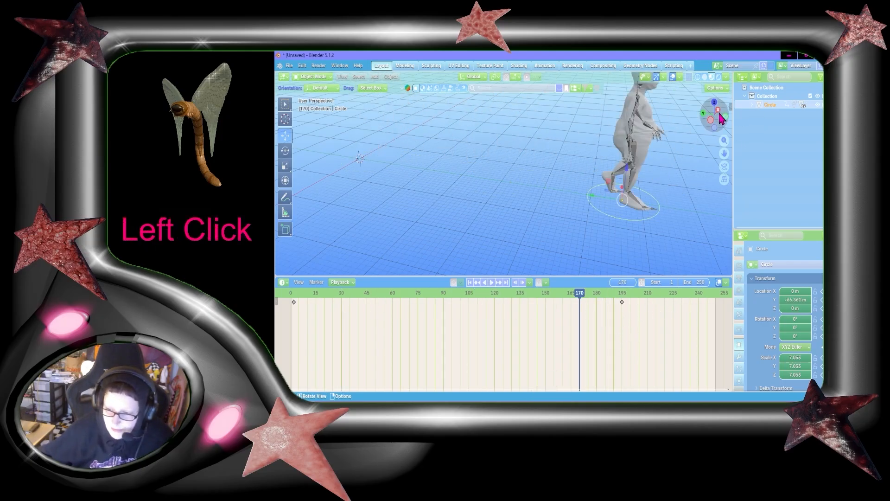
left_click_drag(720, 118, 640, 132)
Save the project as character.blend
key("ctrl+s")
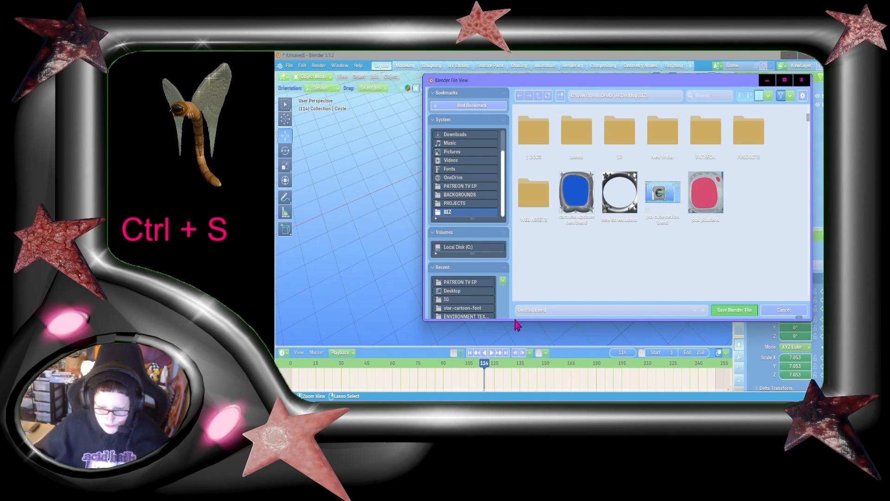
scroll(478, 139, "up", 3)
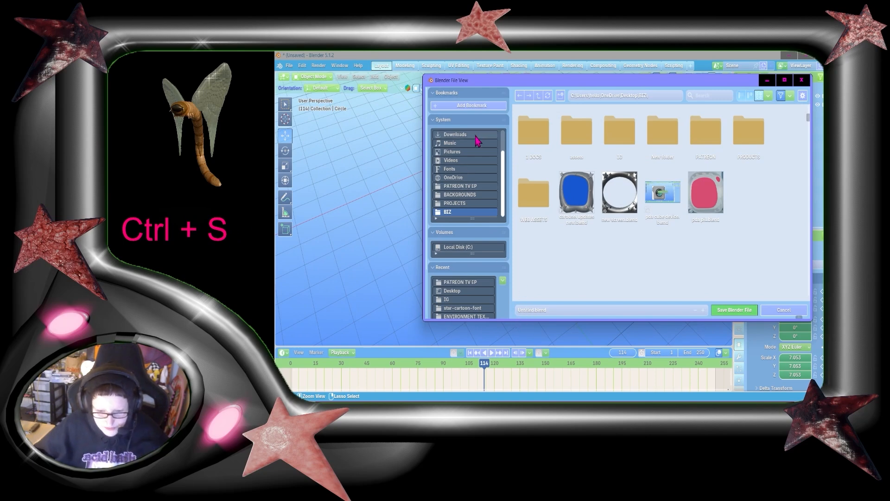
left_click(518, 310)
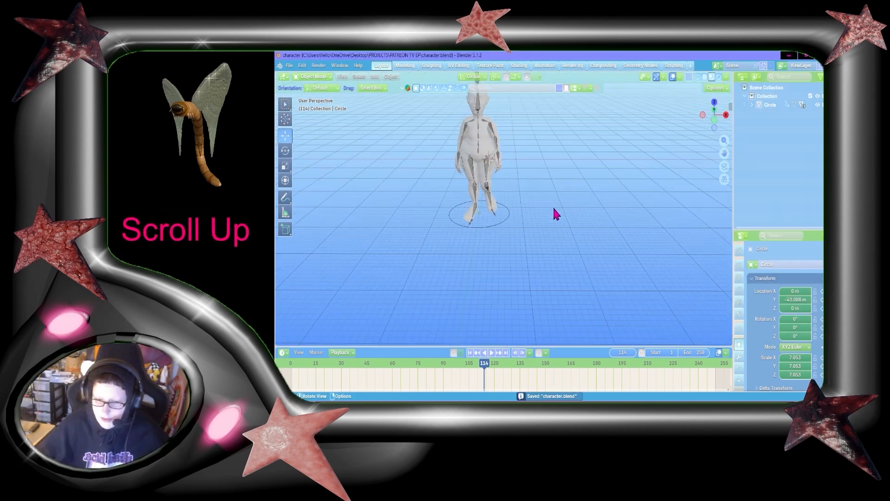
scroll(555, 213, "up", 3)
left_click(290, 367)
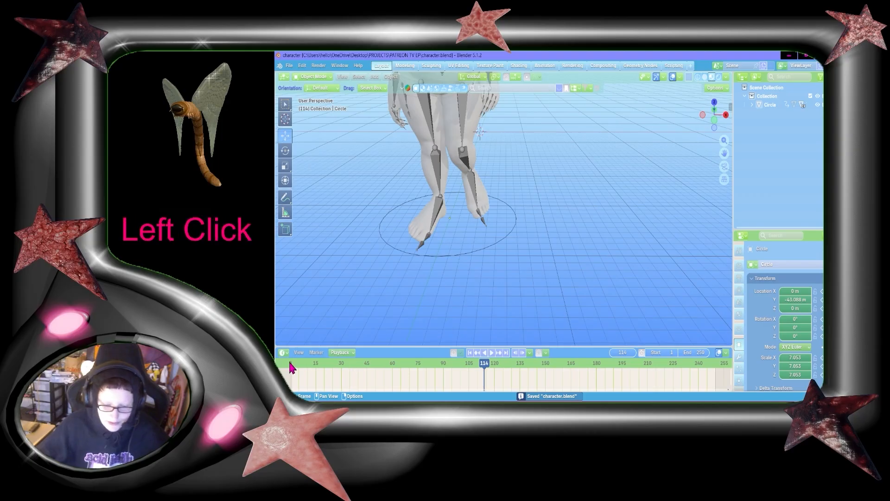
Select the character's head object and create a new material for it
scroll(528, 177, "up", 2)
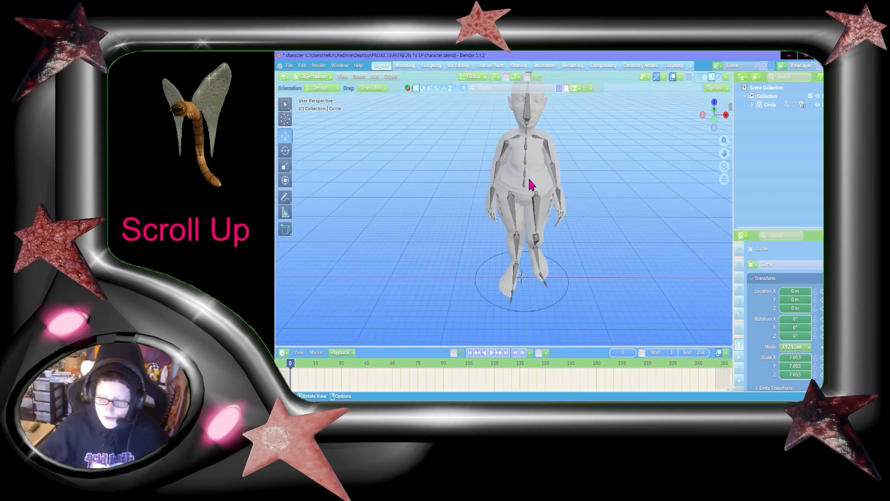
left_click(529, 176)
left_click(562, 182)
left_click(554, 154)
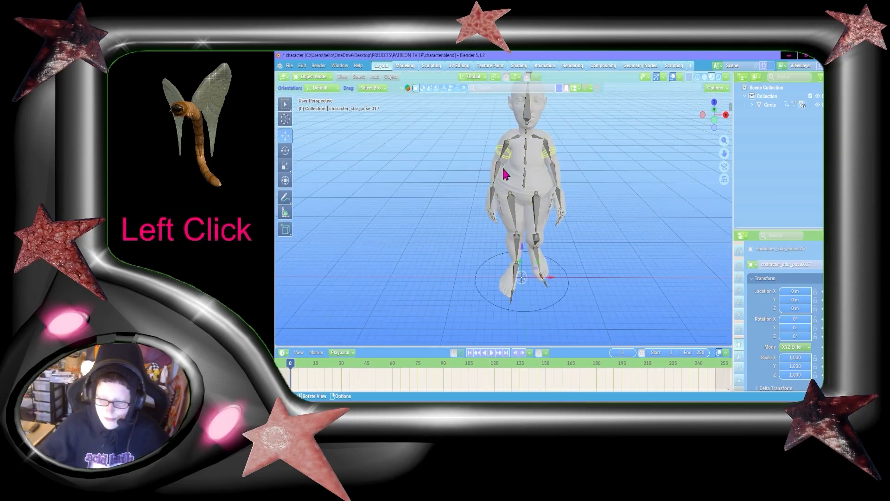
left_click(518, 236)
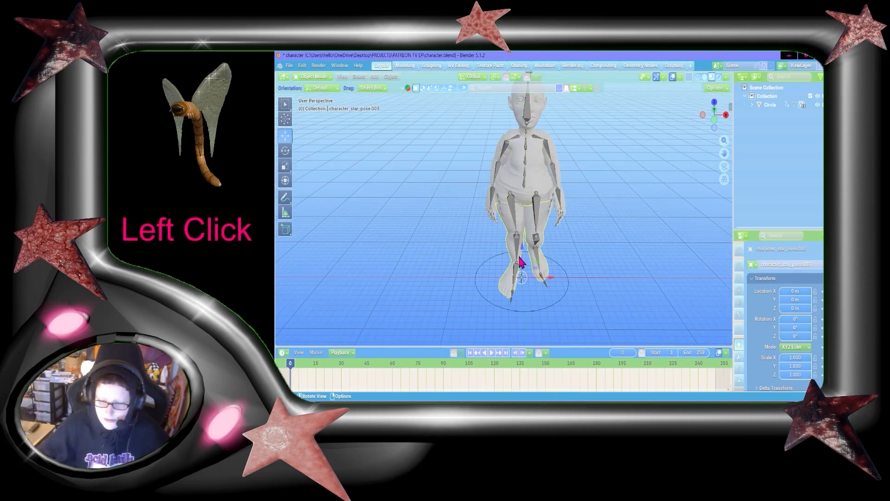
middle_click_drag(691, 186, 689, 174)
scroll(673, 187, "up", 3)
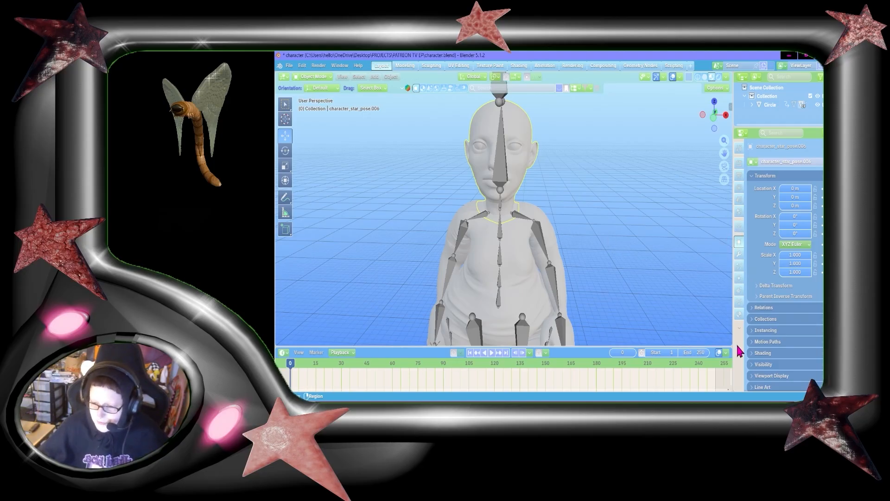
left_click(739, 316)
left_click(795, 198)
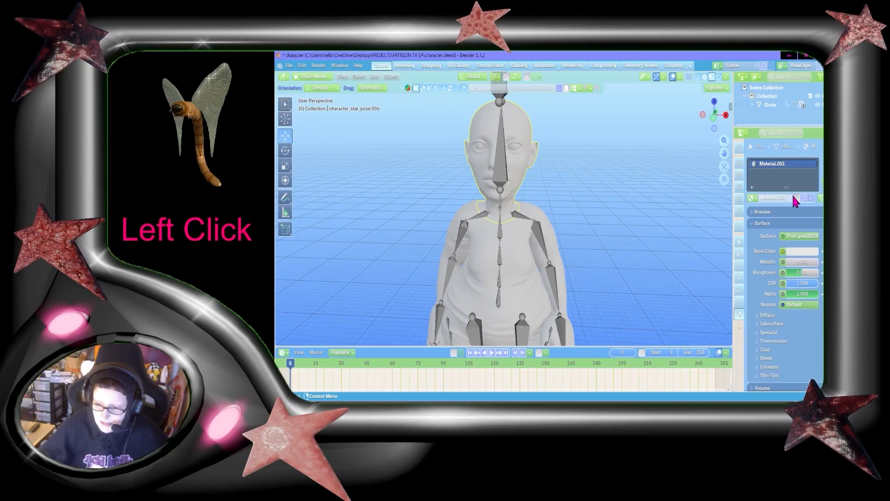
Set the head material's base color to an Image Texture opened from the Maps folder in PATREON TV EP
left_click(783, 251)
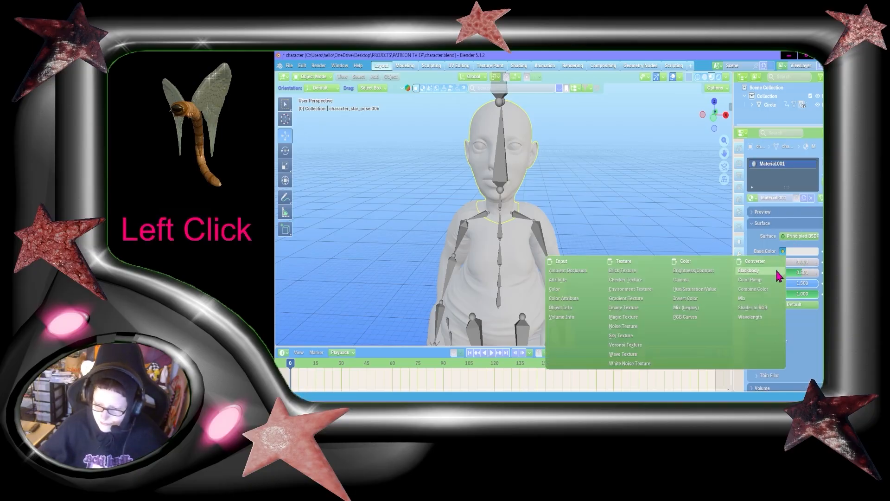
left_click(637, 313)
left_click(812, 262)
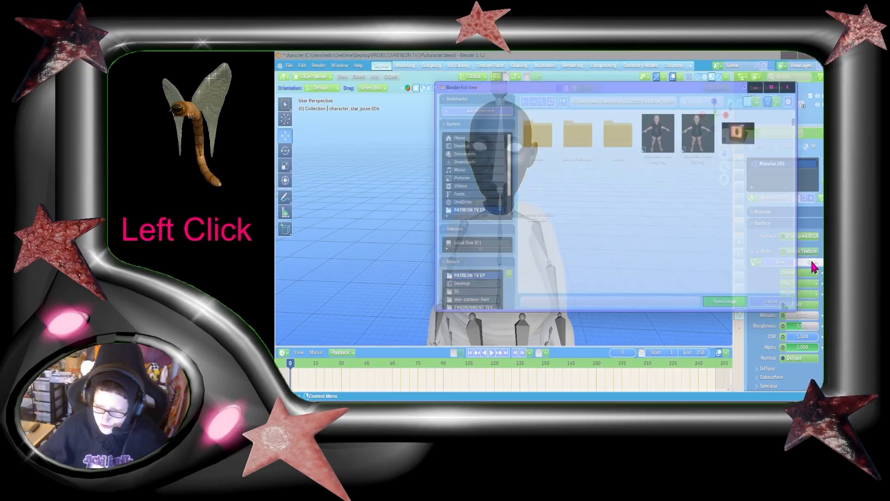
left_click(464, 143)
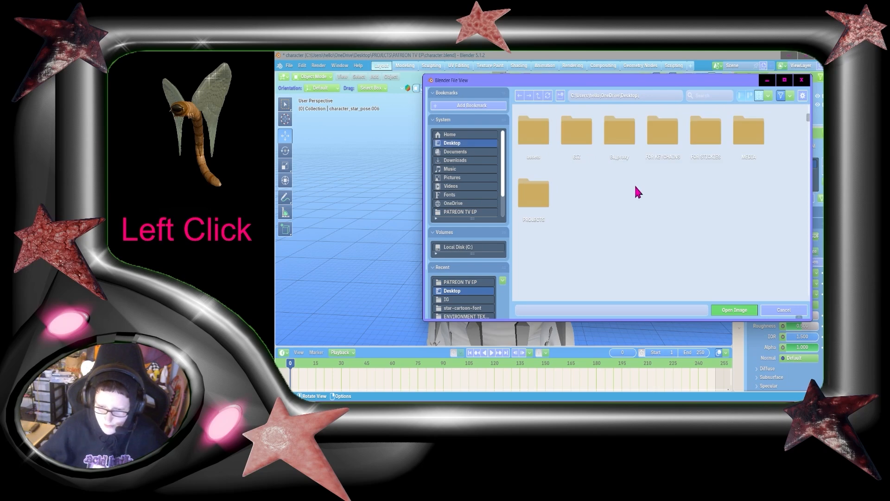
double_click(533, 197)
double_click(535, 132)
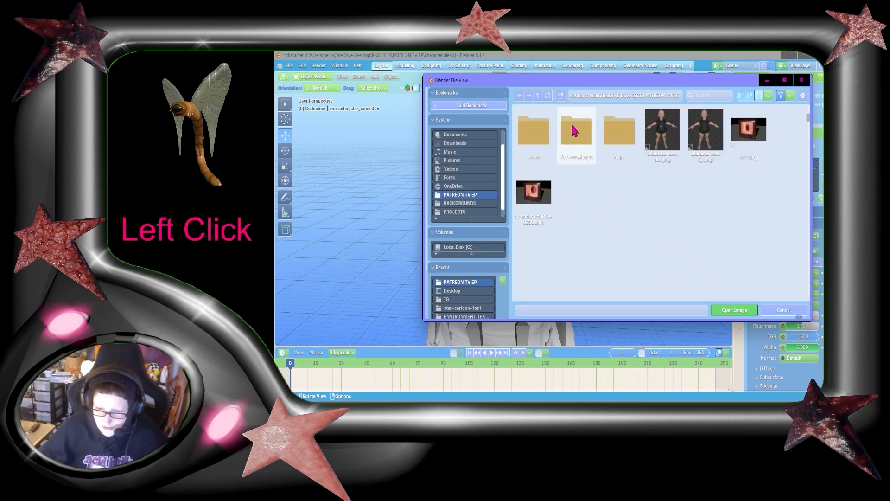
double_click(632, 139)
double_click(658, 147)
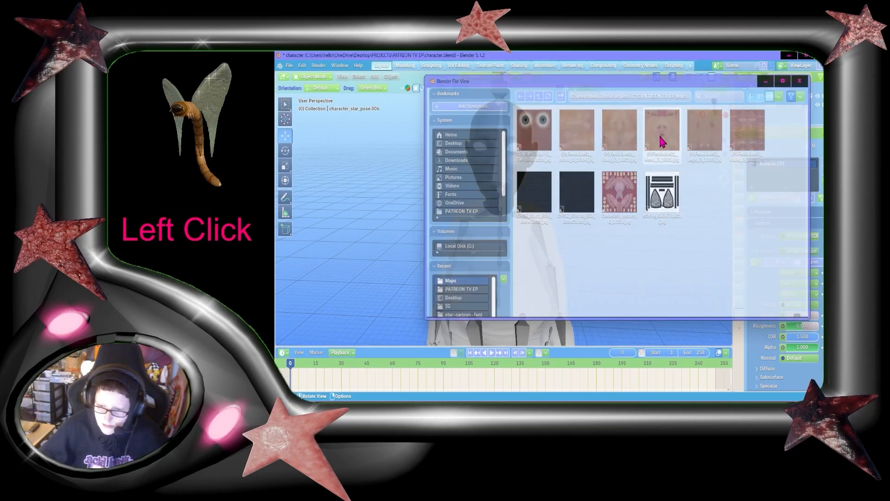
left_click(559, 261)
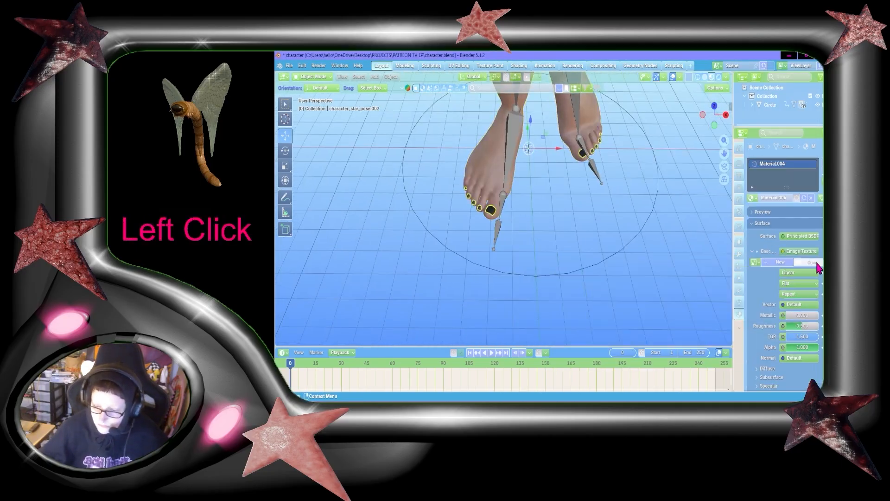
Select the black bodysuit object and hide it
key("w")
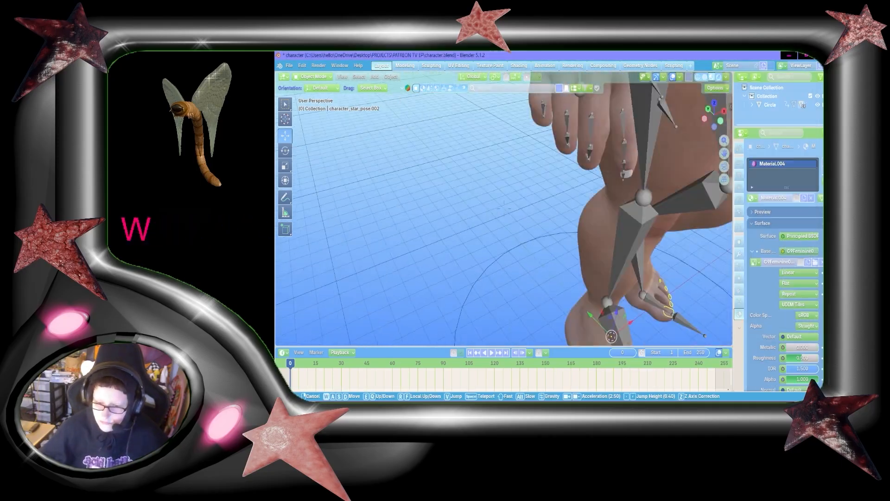
key("shift+w")
left_click(527, 169)
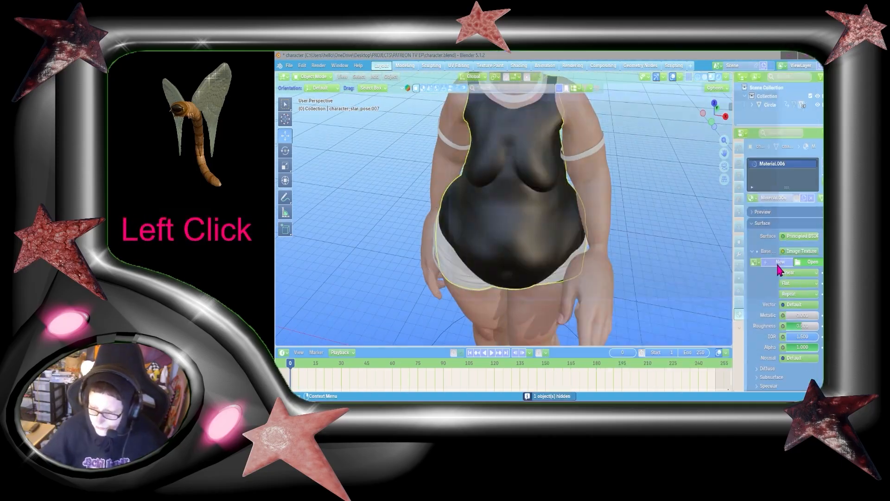
key("alt+h")
key("h")
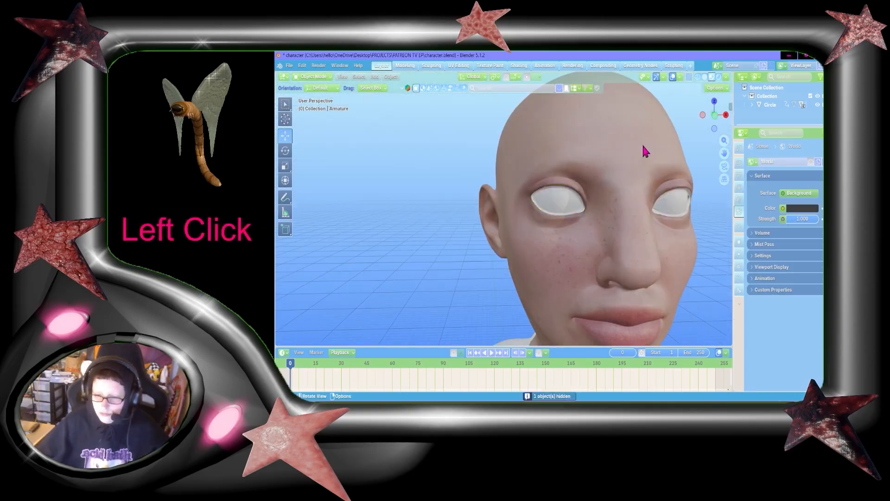
Select an eye, create a new material for it and set its base color to black
left_click(558, 199)
left_click(802, 198)
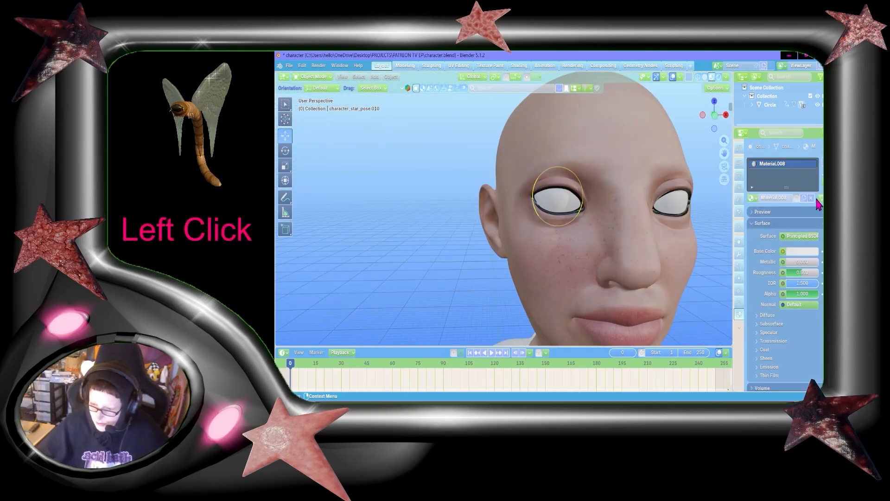
left_click(812, 255)
left_click_drag(814, 131, 813, 175)
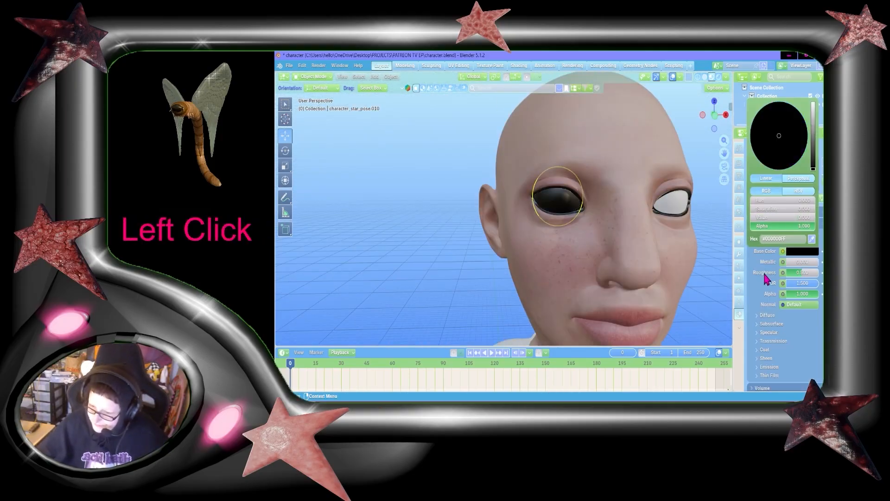
Fly around the character with walk navigation to inspect the textured face, eyes and body
key("d")
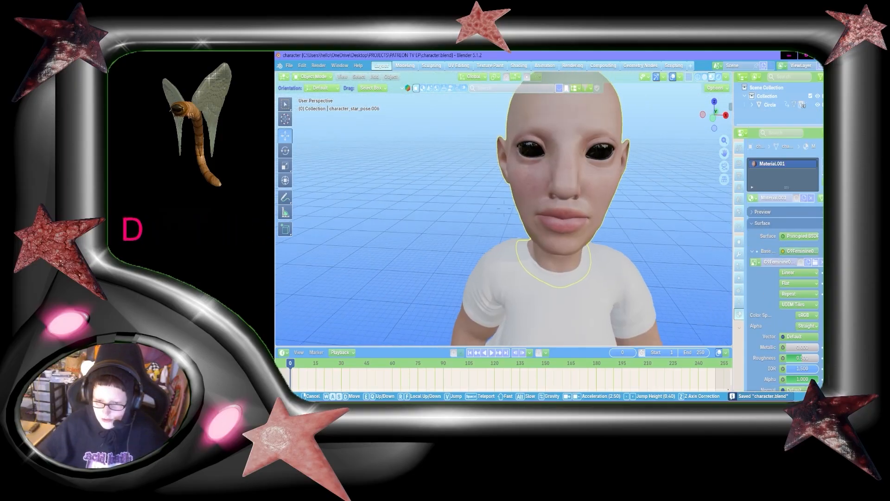
key("a")
key("w")
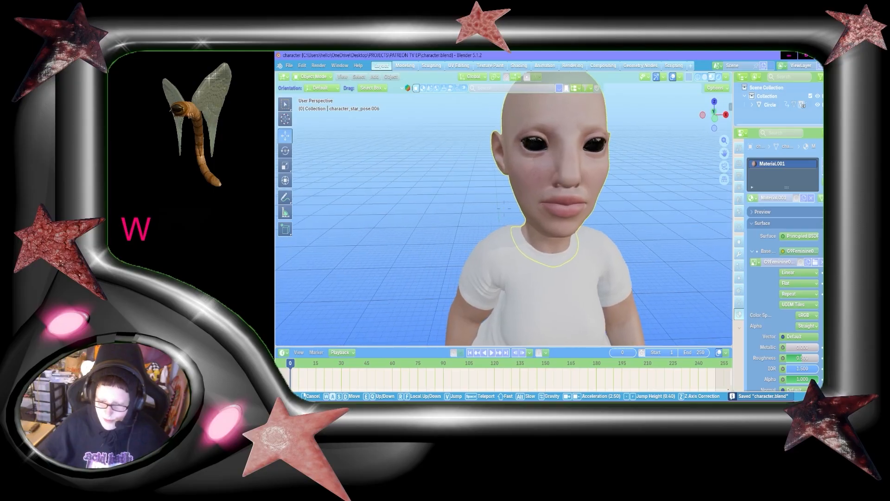
key("d")
key("s")
key("a")
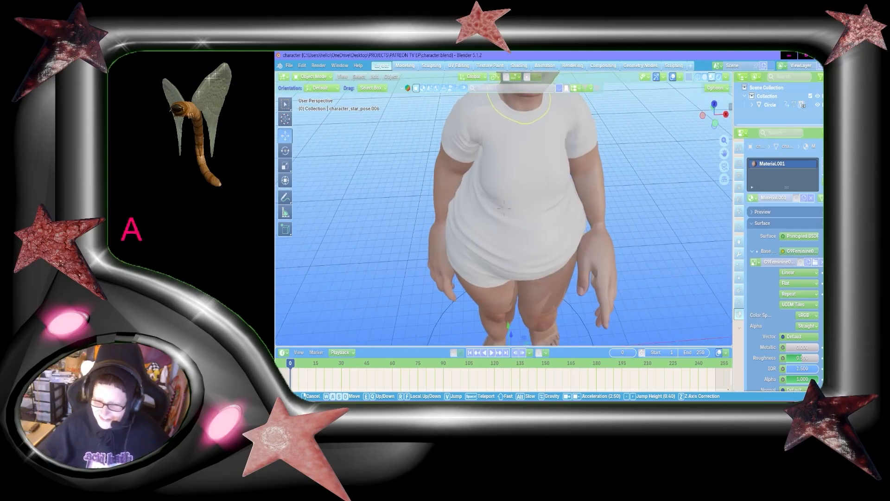
key("w")
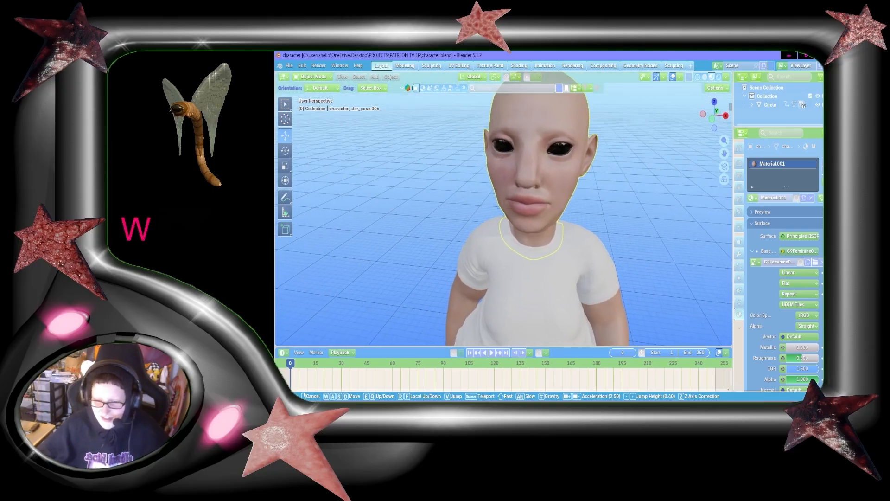
key("shift+a")
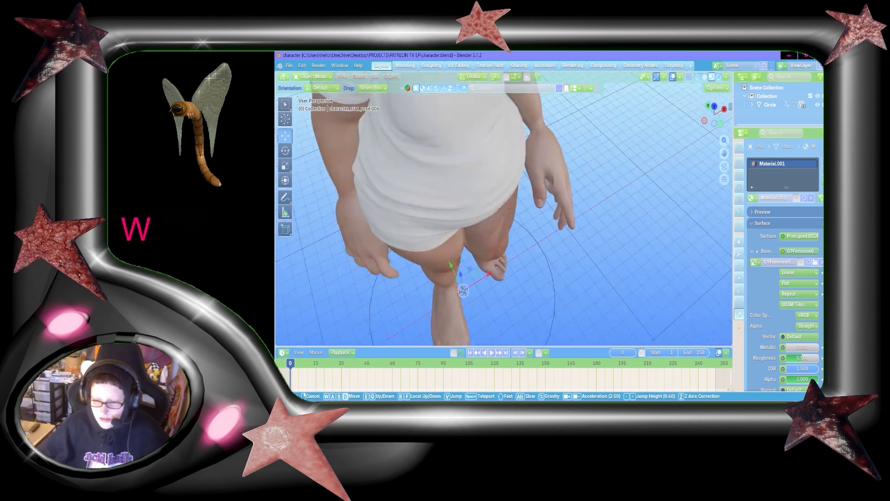
key("shift+d")
key("s")
key("a")
key("d")
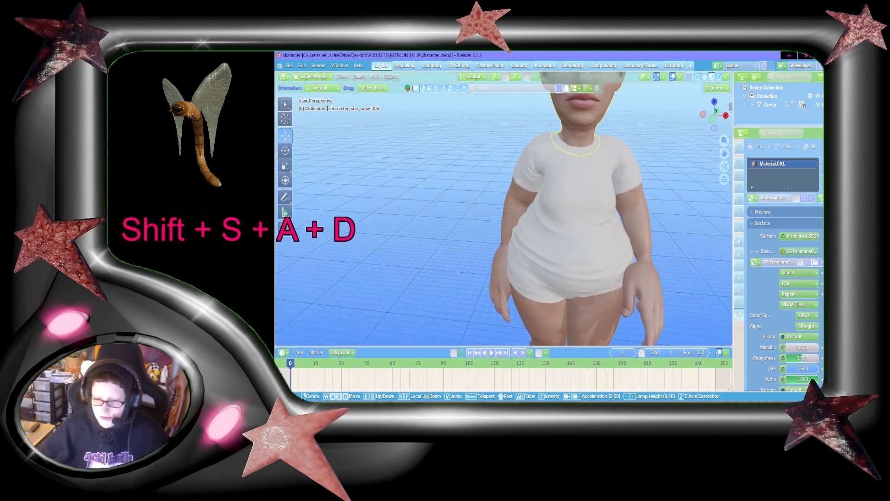
key("w")
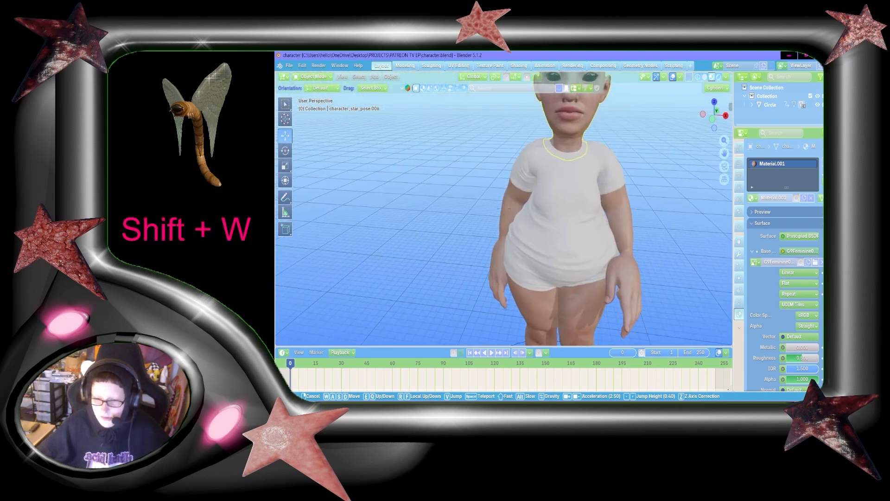
key("shift")
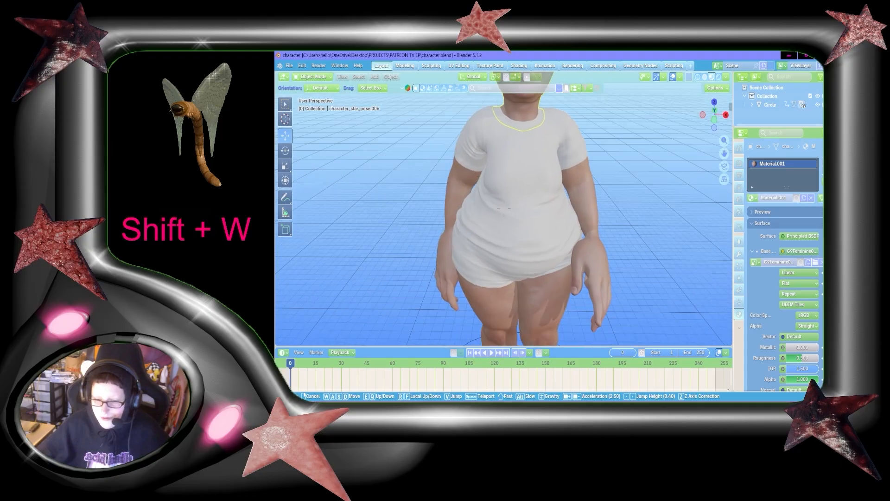
Select the T-shirt and set its base color to black
left_click(629, 210)
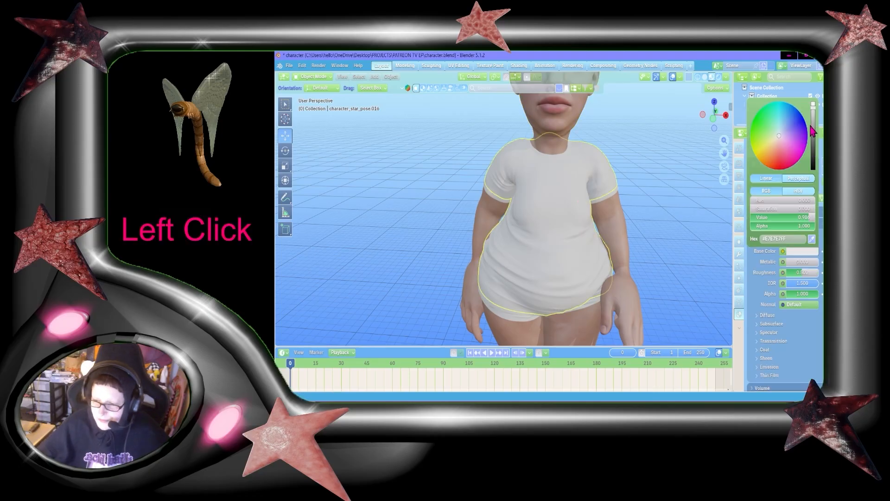
left_click_drag(813, 119, 813, 169)
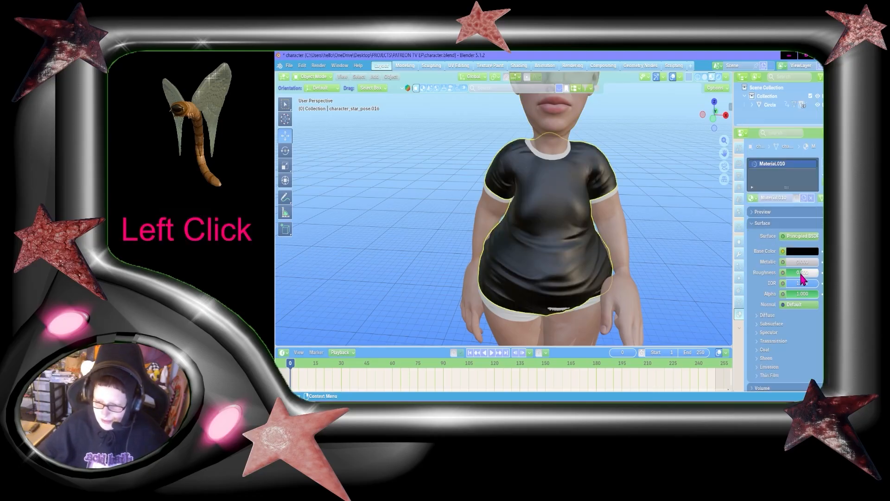
left_click(661, 244)
Select the walk cycle's keyframes in the timeline and set their interpolation to Linear
key("shift+grave")
left_click(598, 313)
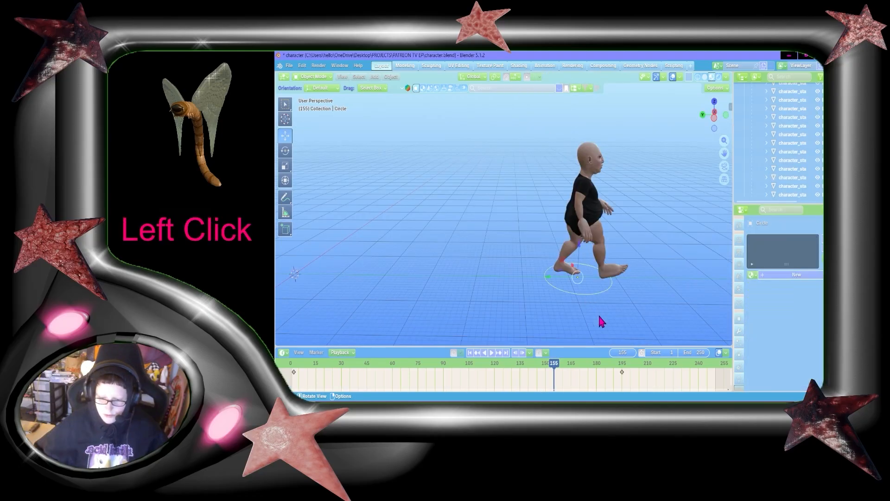
left_click_drag(633, 380, 365, 358)
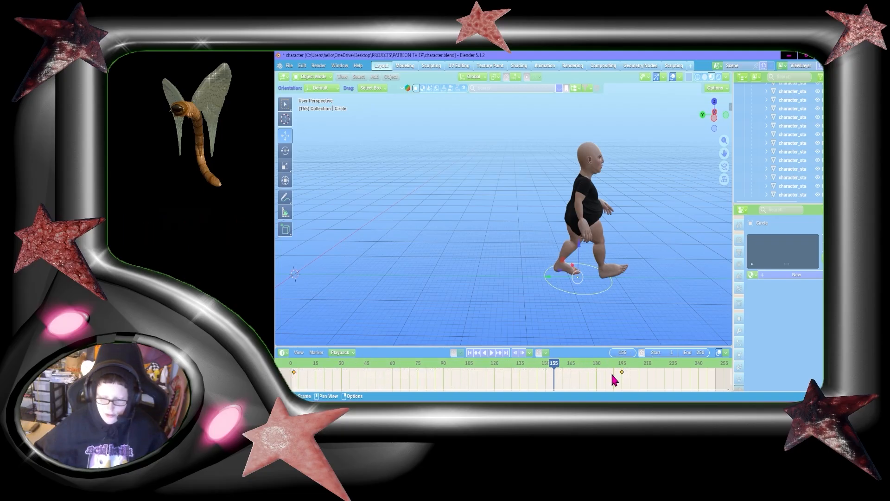
scroll(589, 383, "down", 2)
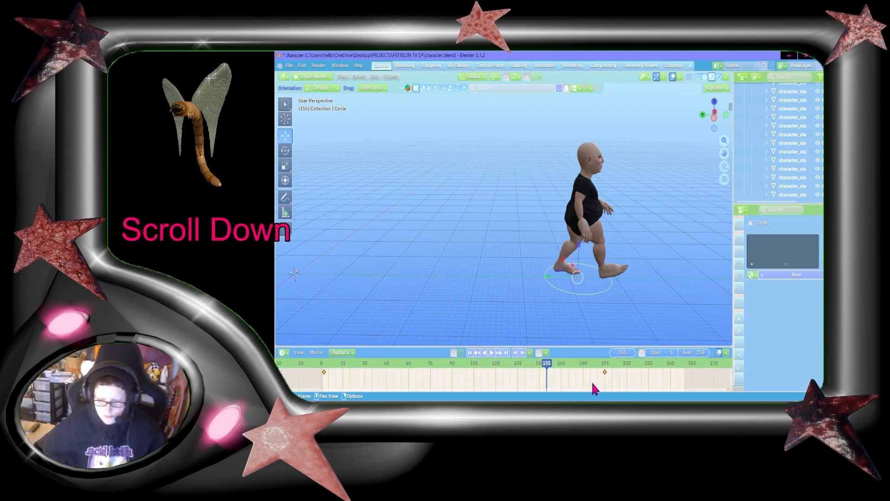
key("t")
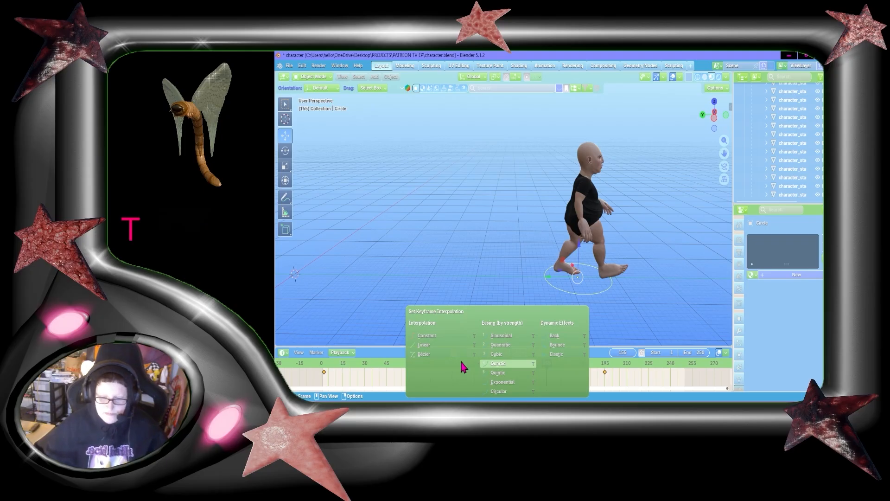
left_click(426, 345)
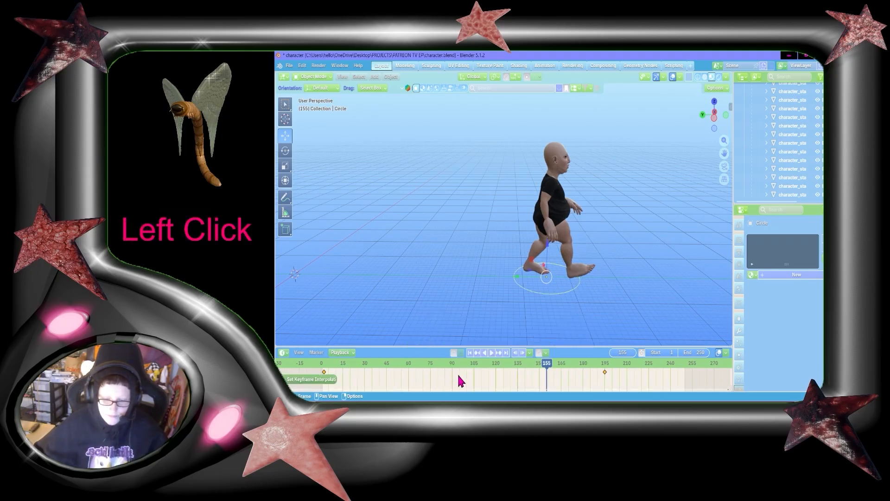
Play back the walk animation to check the forward motion
key("space")
left_click(353, 367)
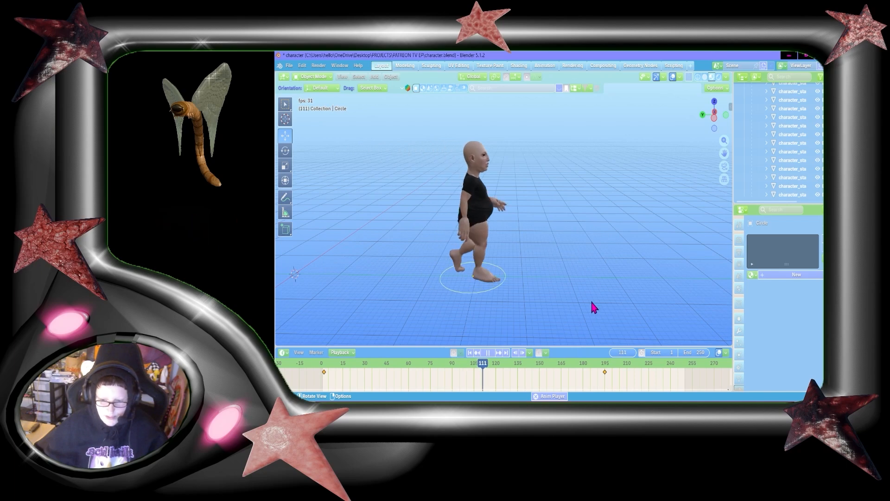
key("space")
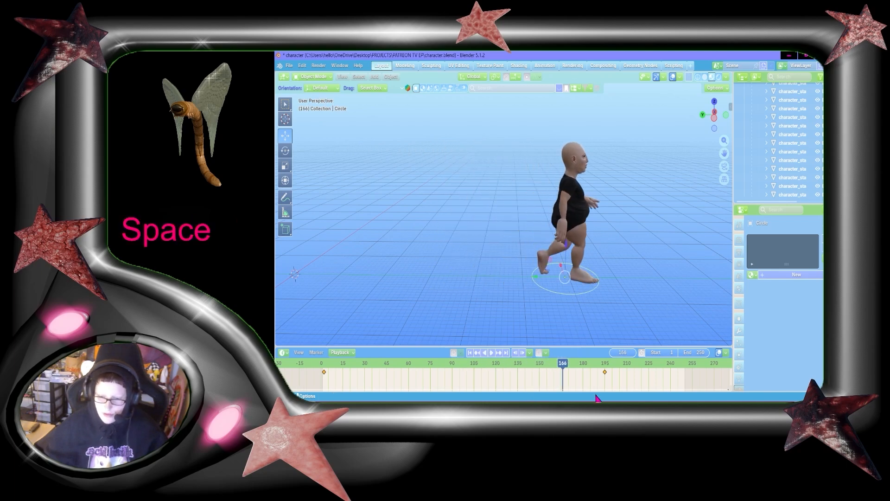
Orbit and zoom around the character to inspect it, then save the blend file
left_click_drag(691, 114, 585, 276)
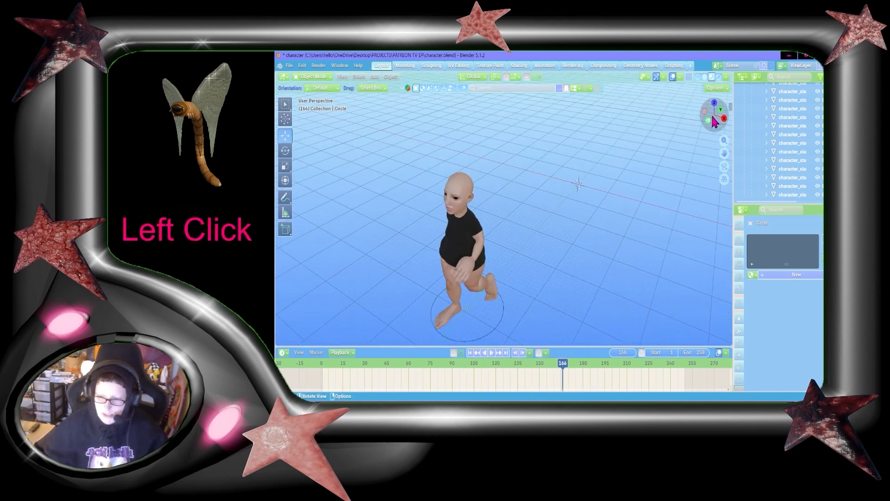
left_click_drag(714, 122, 613, 193)
scroll(582, 278, "up", 5)
scroll(595, 288, "down", 3)
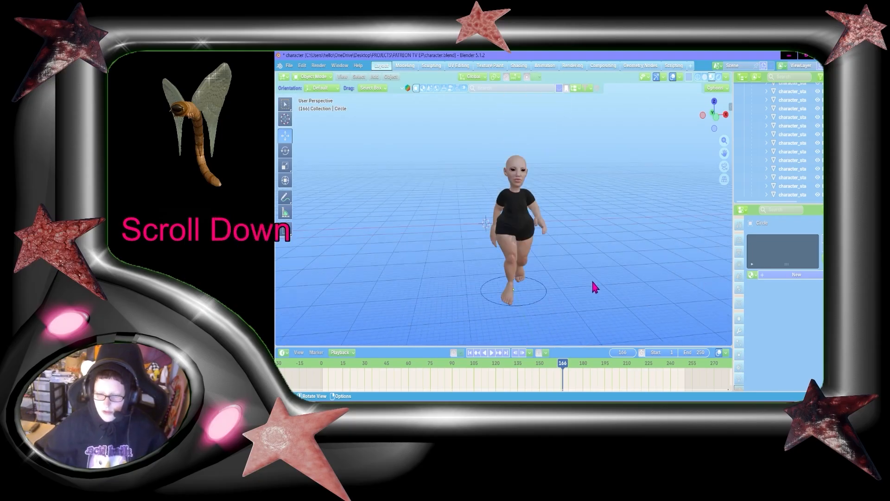
left_click_drag(714, 113, 751, 103)
scroll(555, 207, "up", 10)
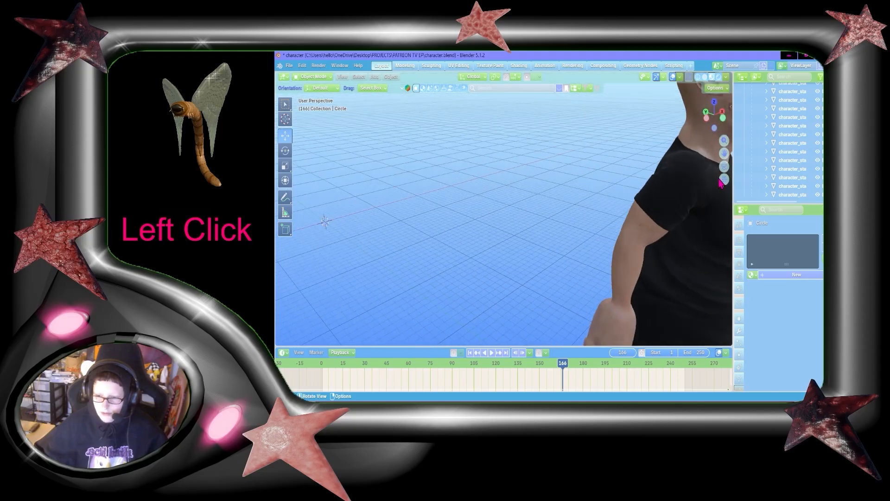
left_click_drag(724, 153, 531, 249)
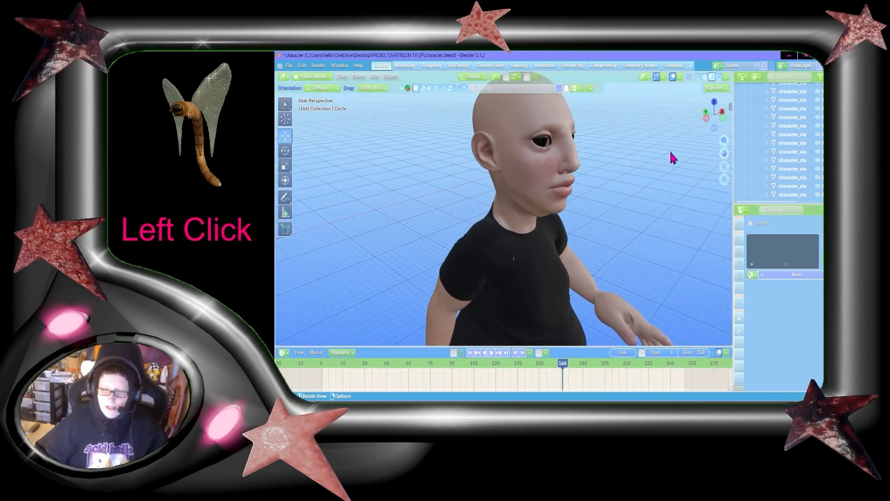
left_click_drag(715, 115, 750, 114)
scroll(583, 199, "down", 3)
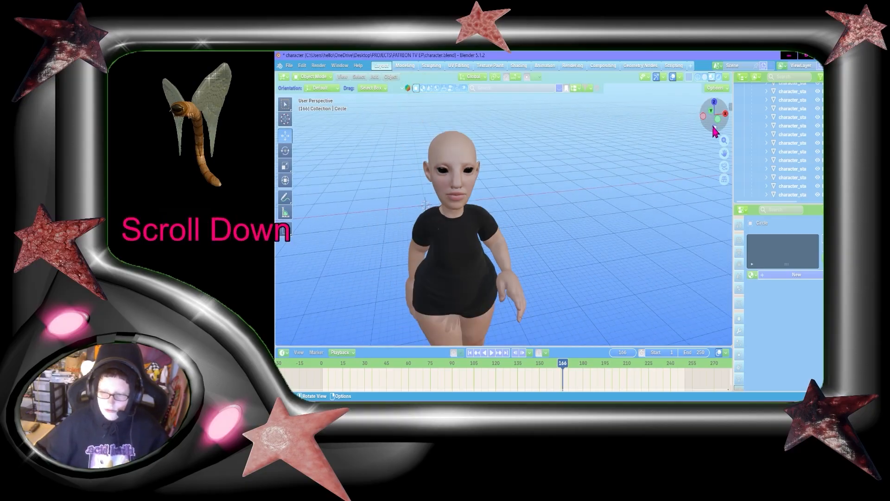
mouse_move(714, 127)
left_mouse_down()
mouse_move(763, 116)
mouse_move(712, 116)
mouse_move(735, 118)
mouse_move(702, 128)
mouse_move(661, 122)
mouse_move(721, 116)
left_mouse_up()
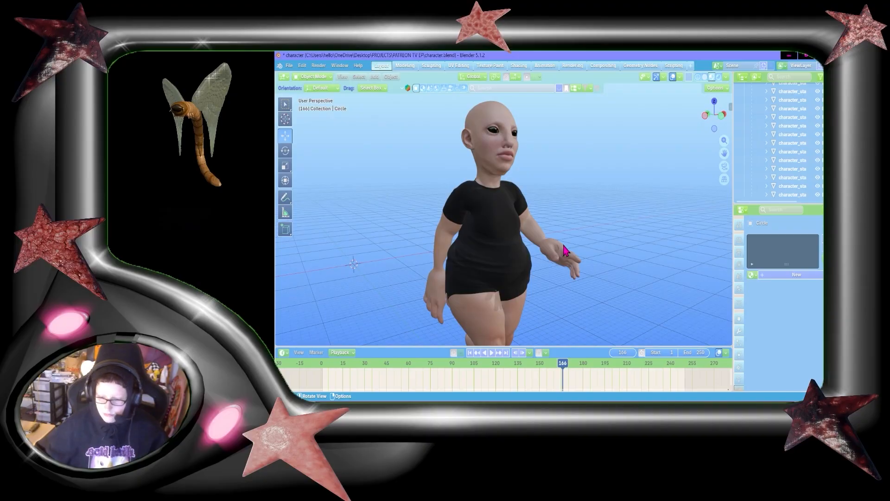
key("ctrl+s")
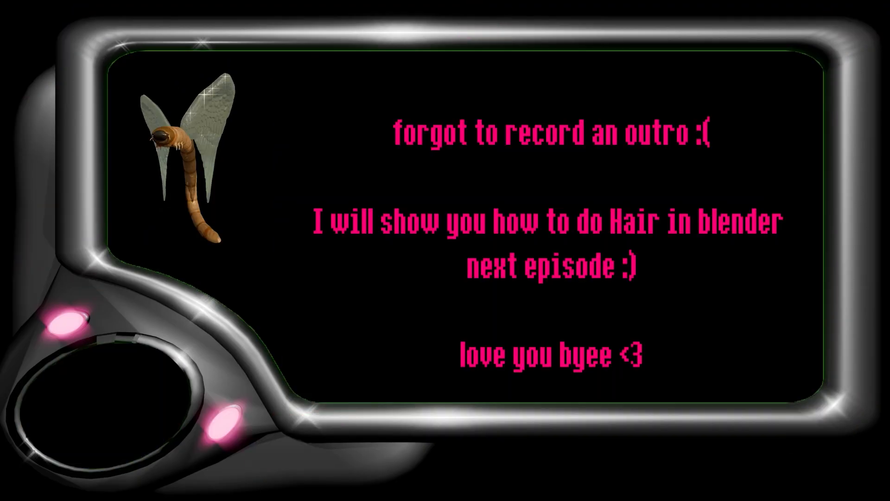